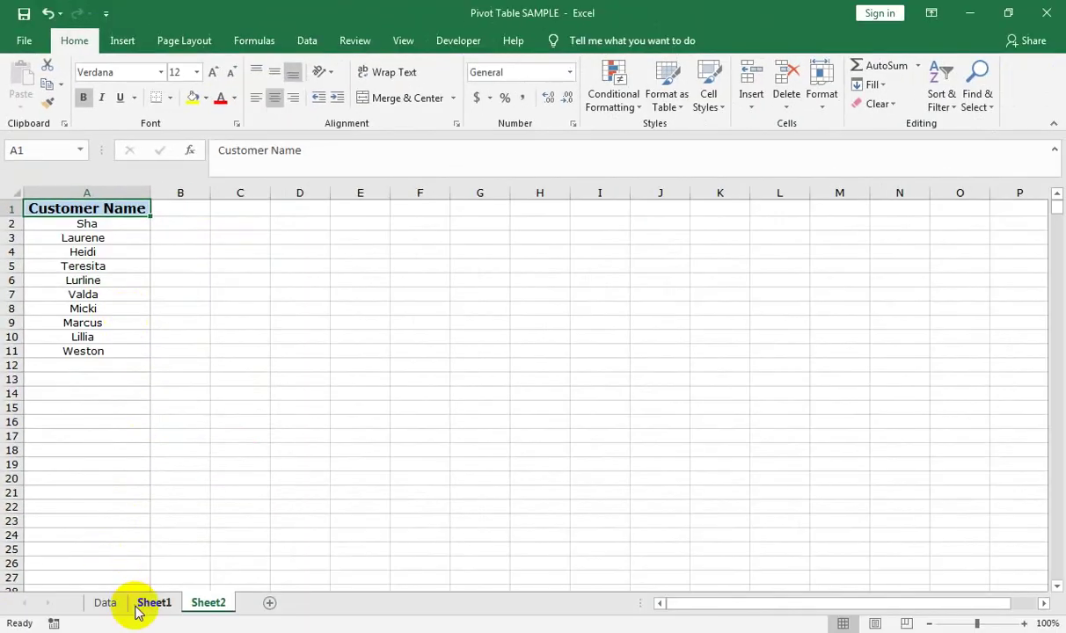
Look over the empty Sheet1 and the Data sheet's sales table, zooming Sheet1 out.
{"action": "left_click", "coordinate": [150, 602]}
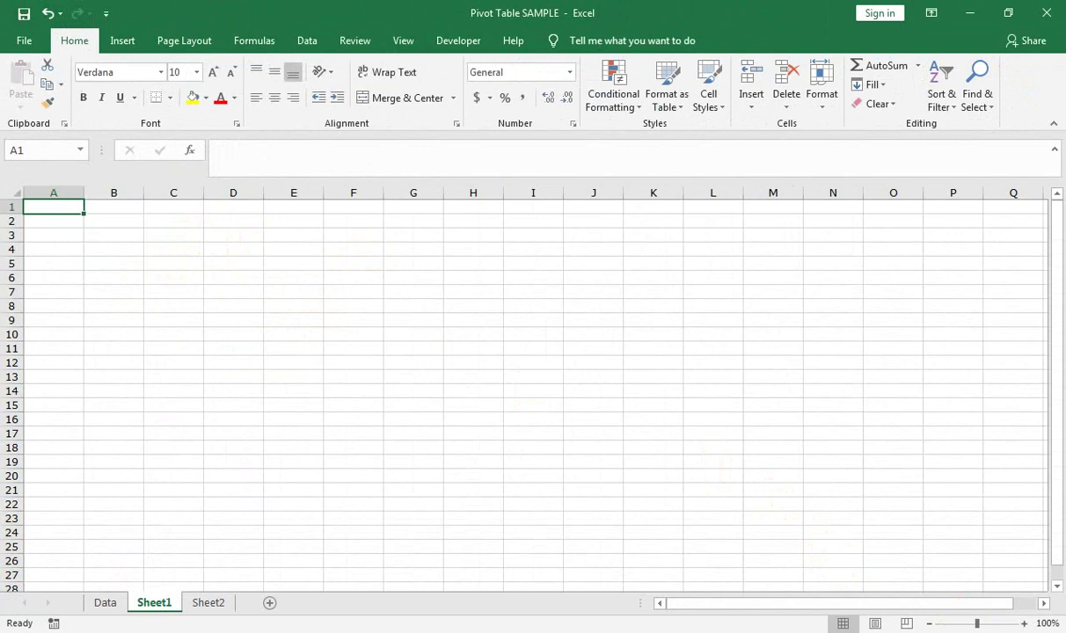
{"action": "left_click", "coordinate": [994, 624]}
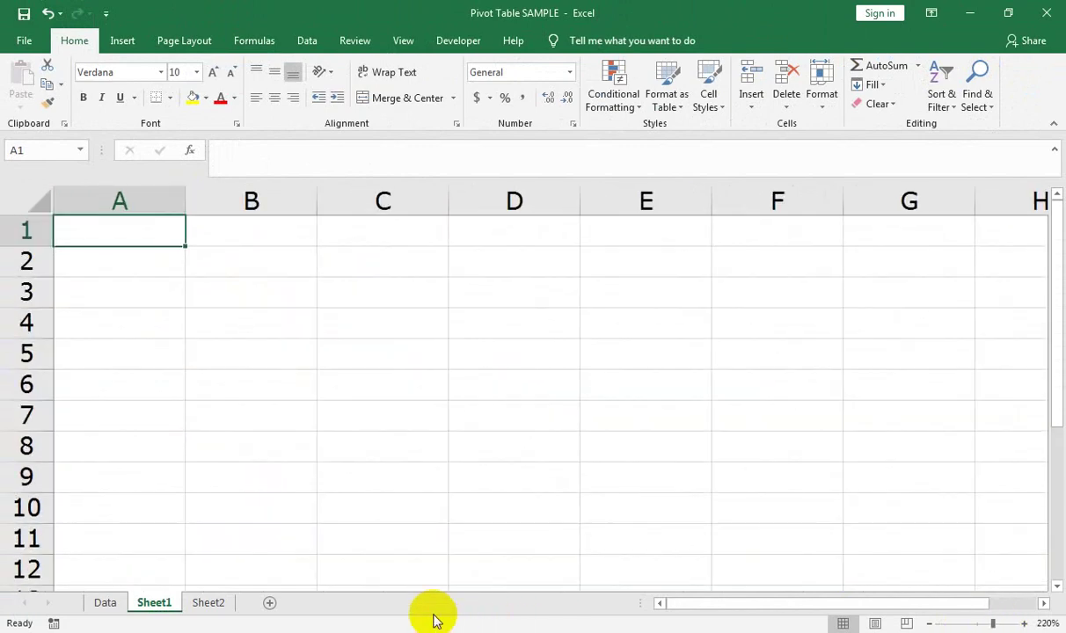
{"action": "left_click", "coordinate": [106, 603]}
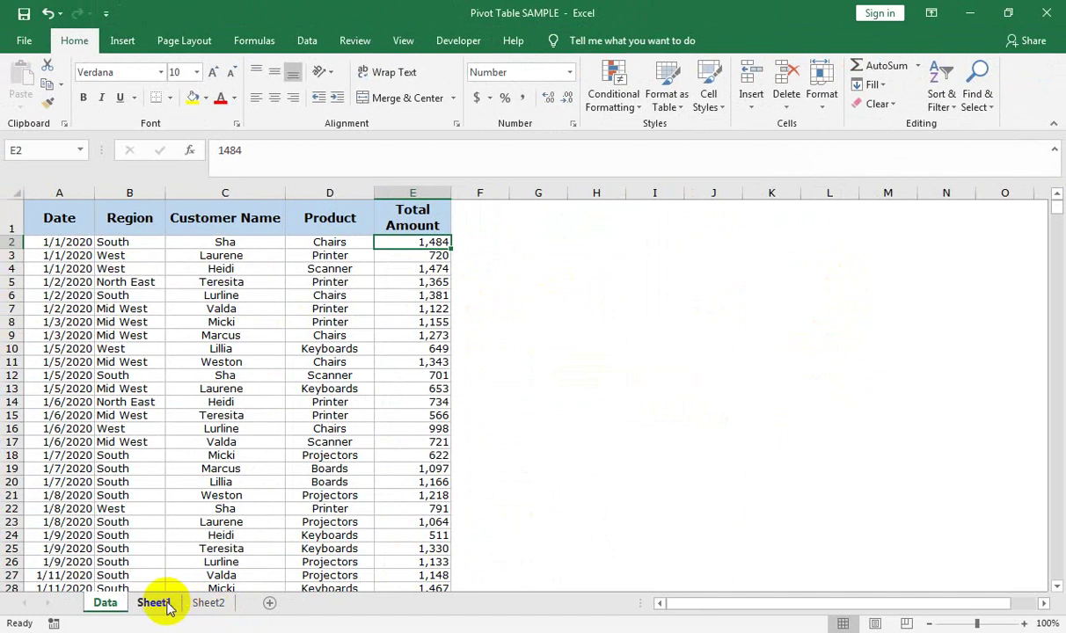
{"action": "left_click", "coordinate": [153, 603]}
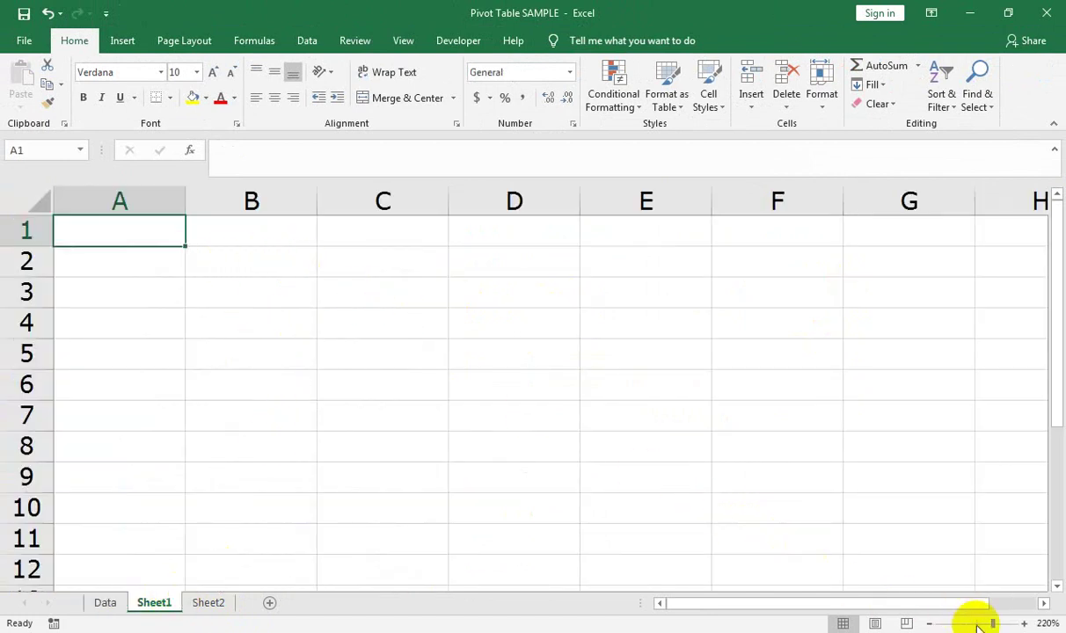
{"action": "left_click_drag", "start_coordinate": [989, 625], "coordinate": [989, 625]}
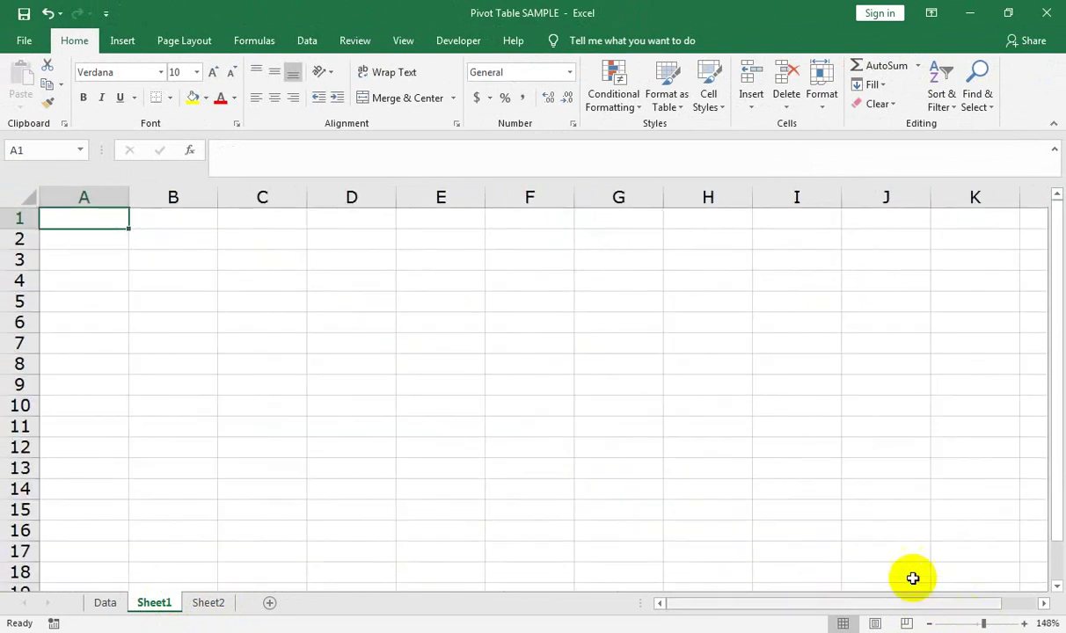
{"action": "left_click", "coordinate": [171, 265]}
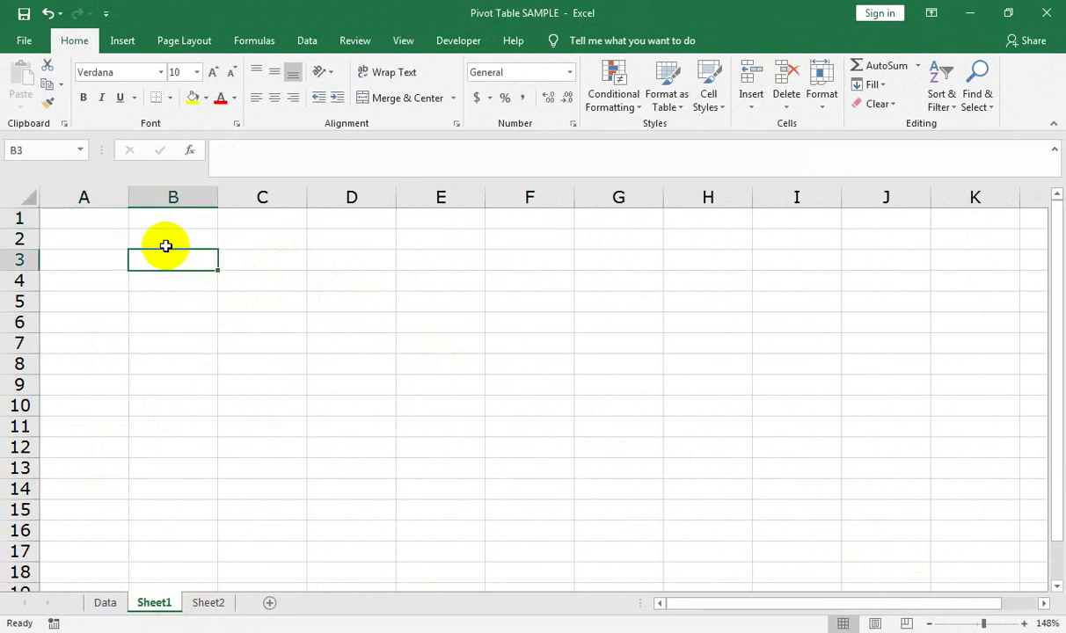
On Sheet2, enter 'sha' in D5, fill it down through D12, then delete the filled values.
{"action": "left_click", "coordinate": [208, 604]}
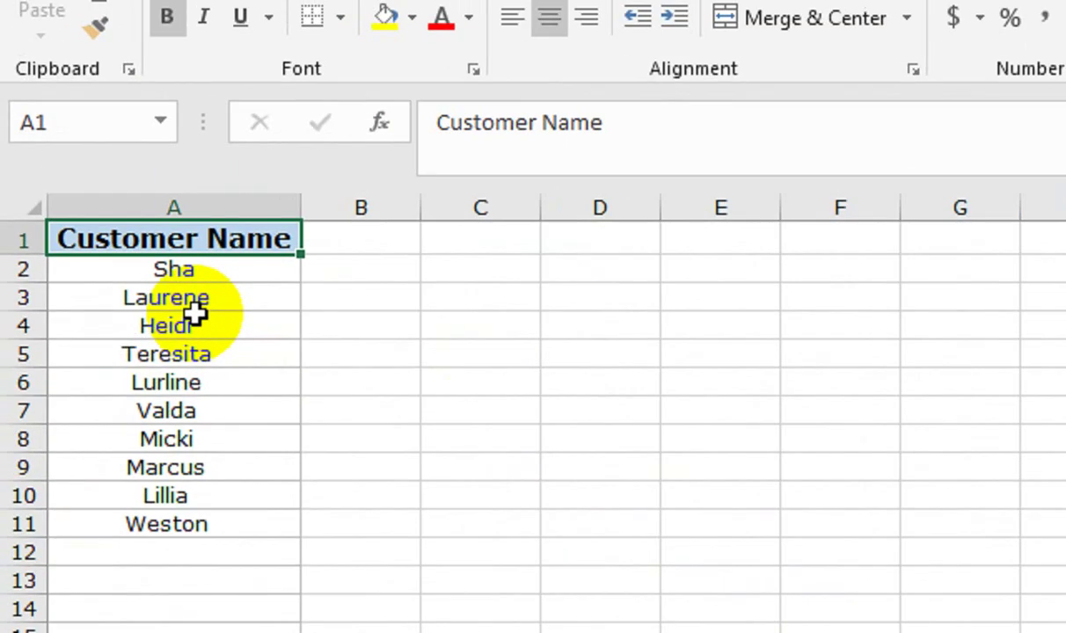
{"action": "left_click", "coordinate": [596, 360]}
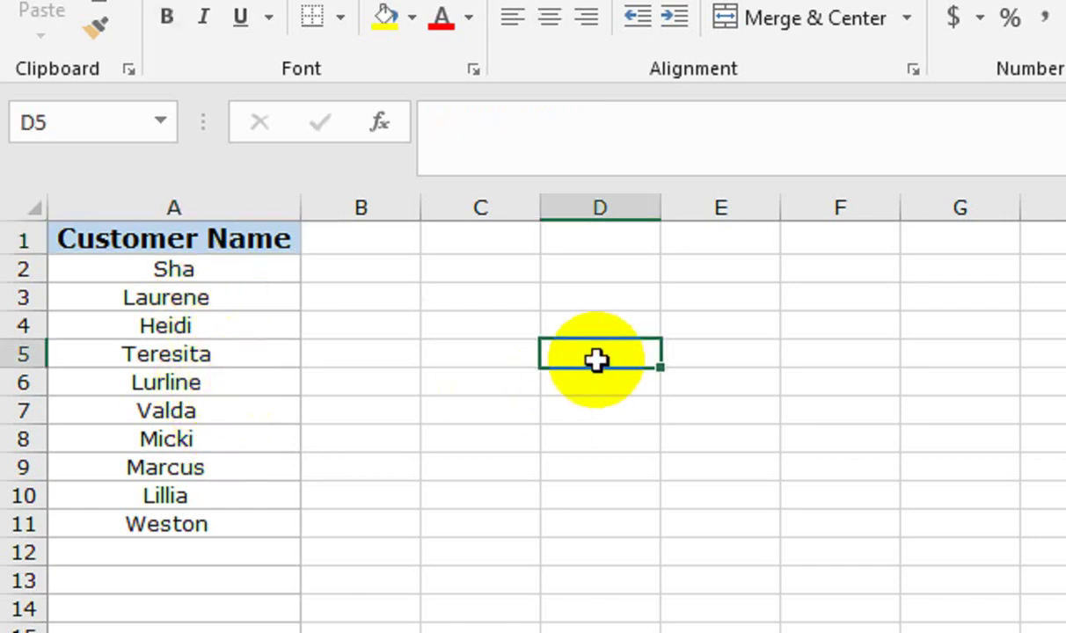
{"action": "type", "text": "sha"}
{"action": "key", "text": "Return"}
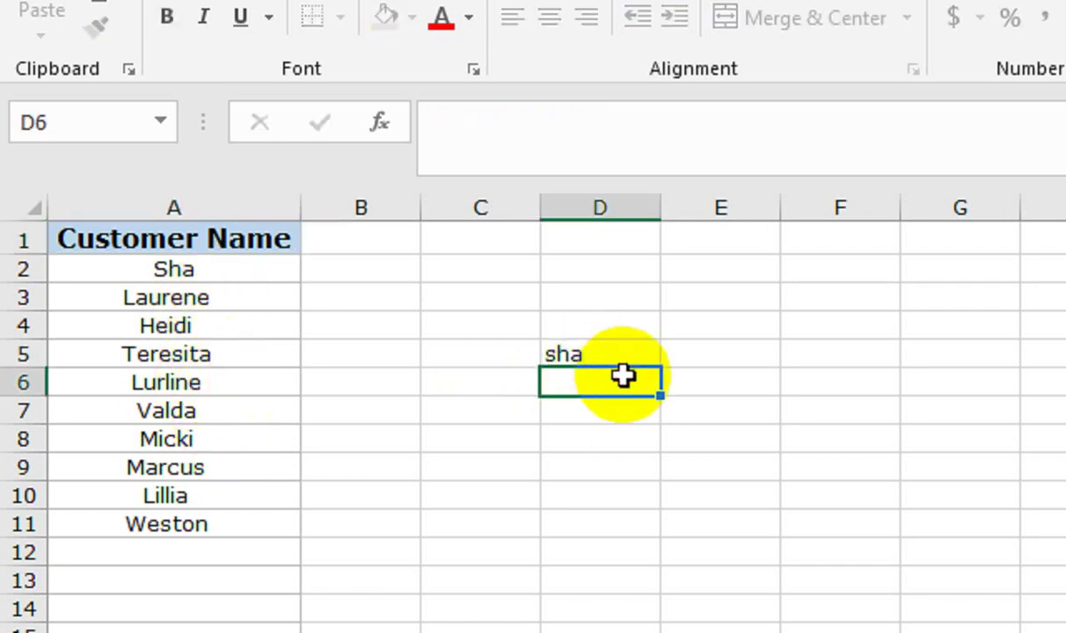
{"action": "left_click", "coordinate": [642, 353]}
{"action": "mouse_move", "coordinate": [661, 377]}
{"action": "left_mouse_down"}
{"action": "mouse_move", "coordinate": [678, 532]}
{"action": "mouse_move", "coordinate": [669, 552]}
{"action": "left_mouse_up"}
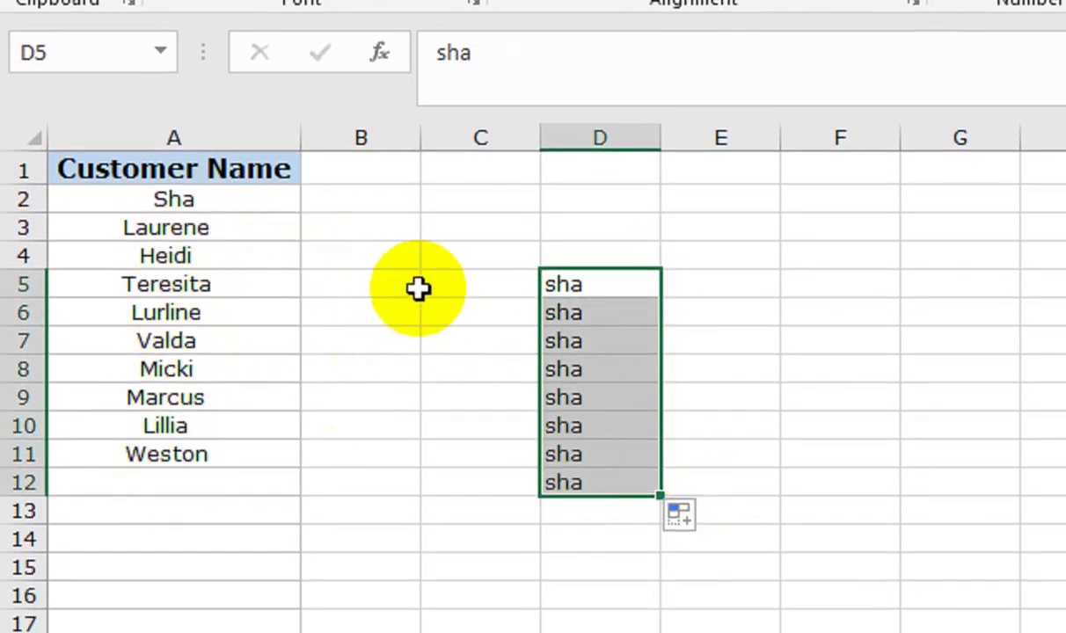
{"action": "key", "text": "Delete"}
{"action": "left_click", "coordinate": [318, 227]}
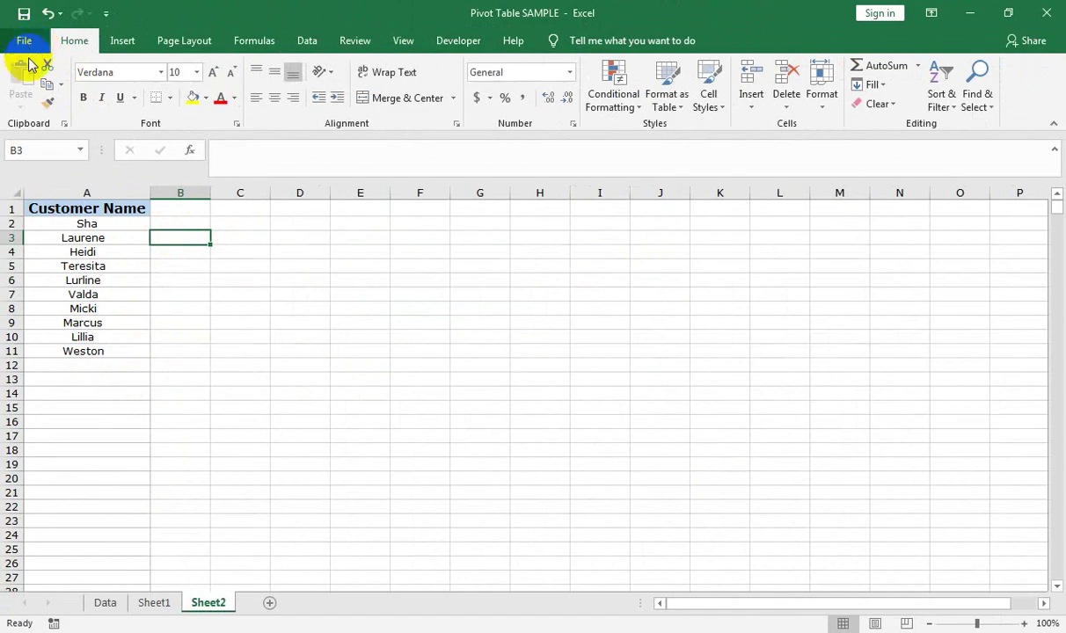
Import the customer names in A2:A11 as a new custom list via Excel Options > Advanced.
{"action": "left_click", "coordinate": [25, 41]}
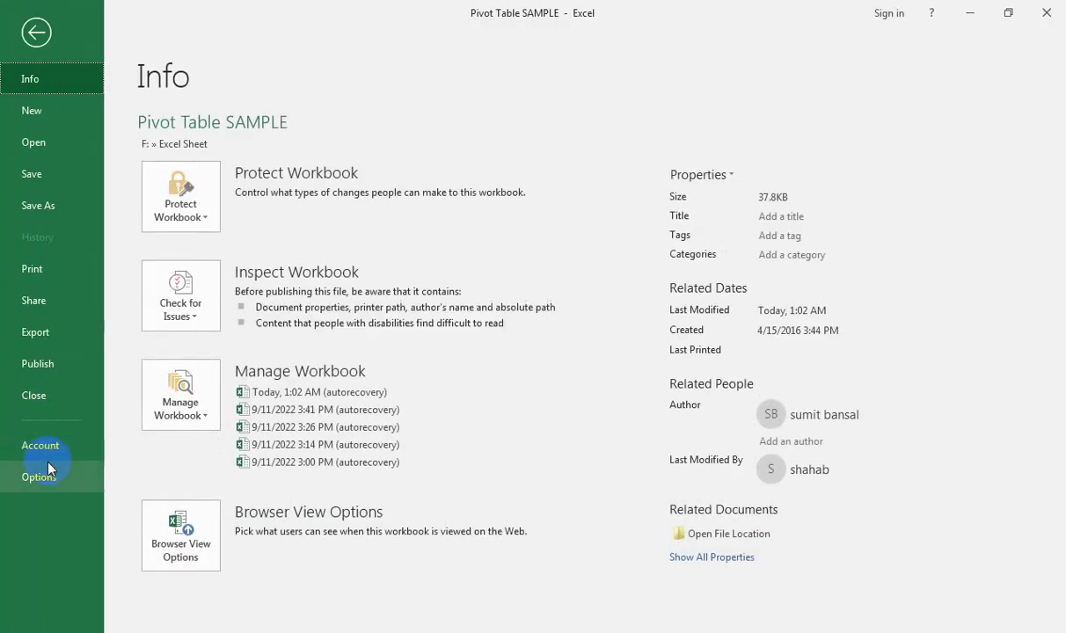
{"action": "left_click", "coordinate": [46, 495]}
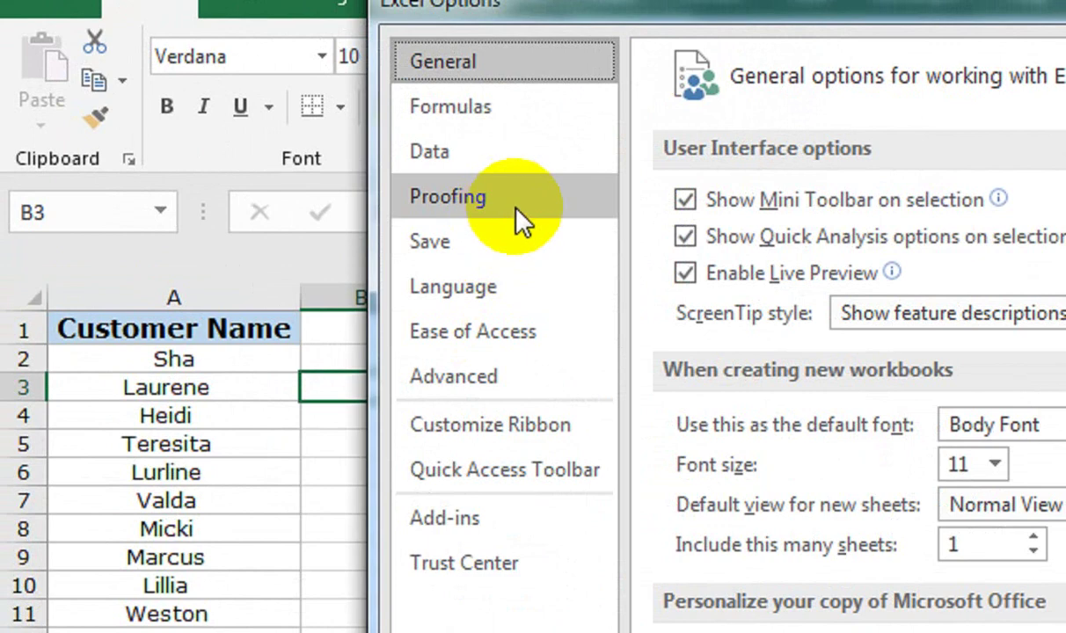
{"action": "left_click", "coordinate": [493, 379]}
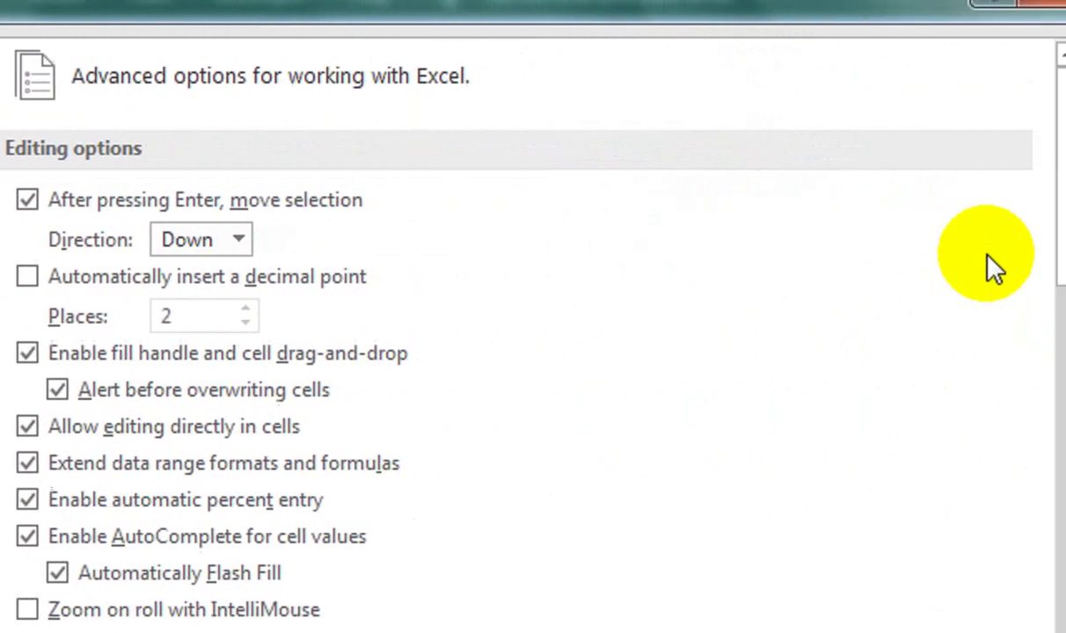
{"action": "left_click_drag", "start_coordinate": [836, 201], "coordinate": [817, 581]}
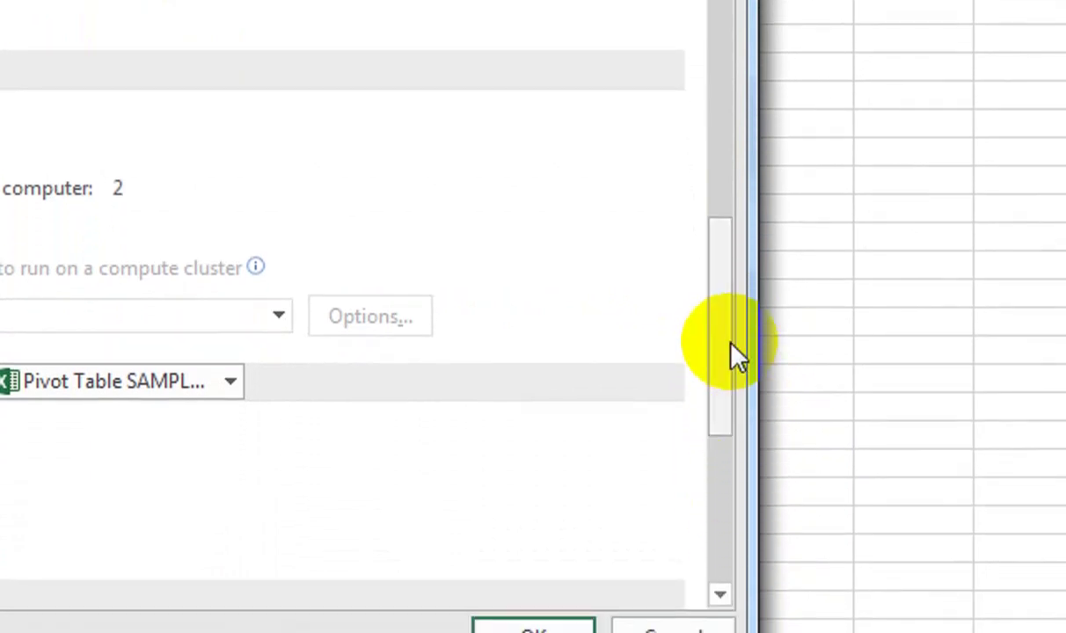
{"action": "left_click_drag", "start_coordinate": [735, 356], "coordinate": [730, 488]}
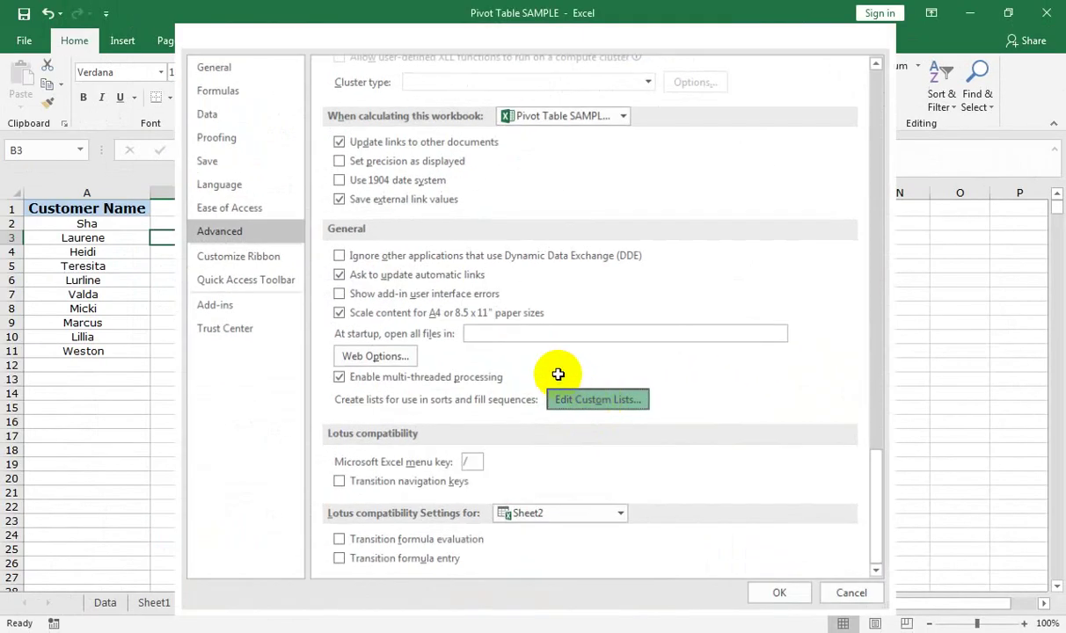
{"action": "left_click", "coordinate": [277, 249]}
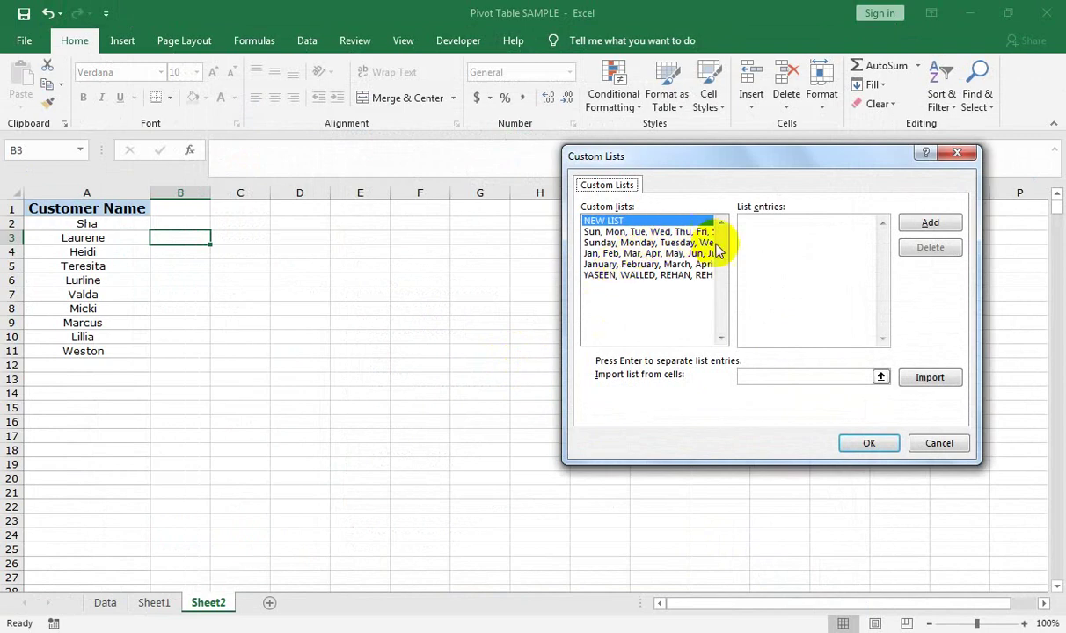
{"action": "mouse_move", "coordinate": [88, 225]}
{"action": "left_mouse_down"}
{"action": "mouse_move", "coordinate": [78, 303]}
{"action": "mouse_move", "coordinate": [98, 369]}
{"action": "mouse_move", "coordinate": [103, 353]}
{"action": "left_mouse_up"}
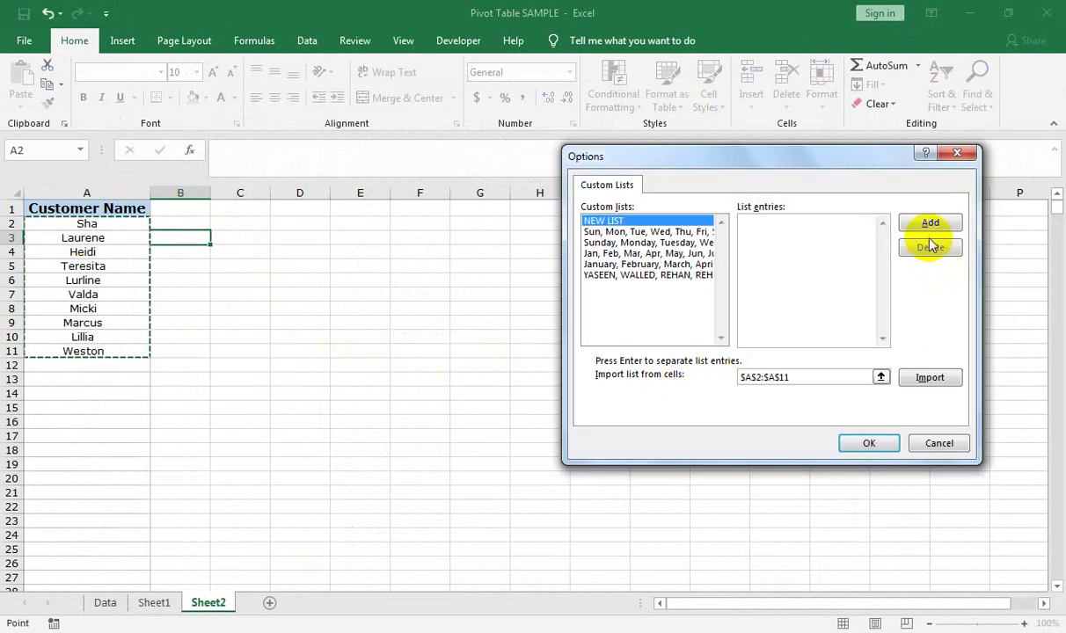
{"action": "left_click", "coordinate": [919, 376]}
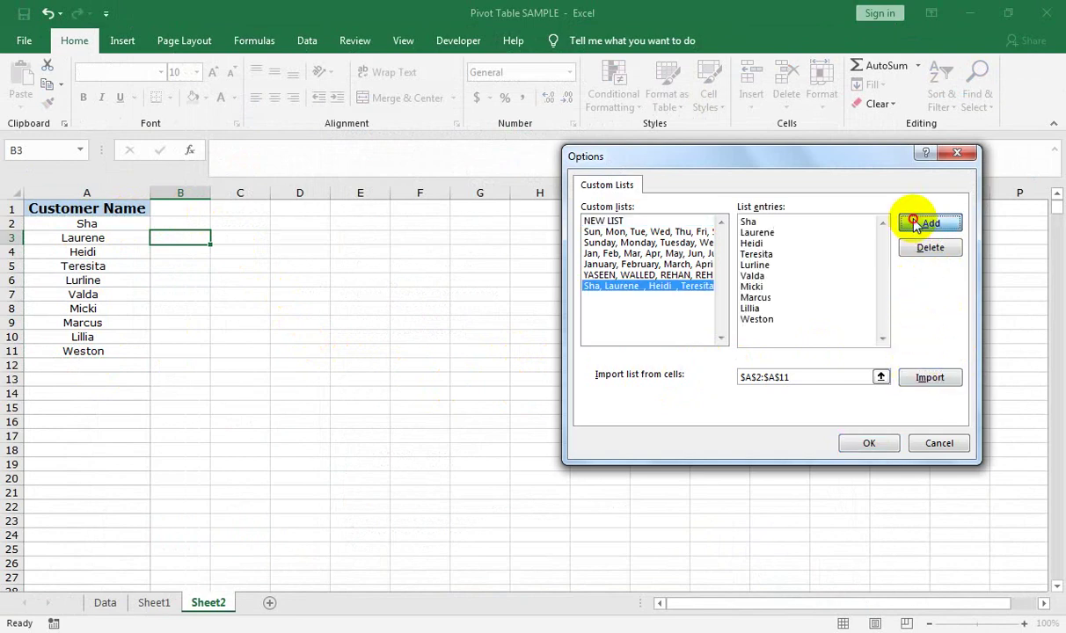
{"action": "left_click", "coordinate": [874, 445]}
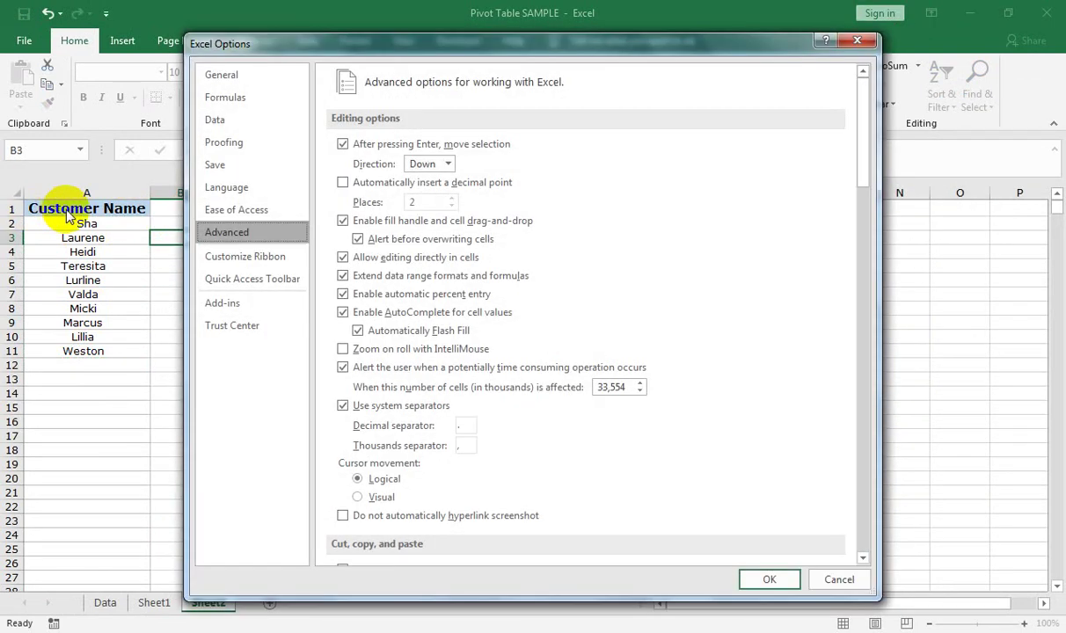
{"action": "left_click", "coordinate": [748, 582]}
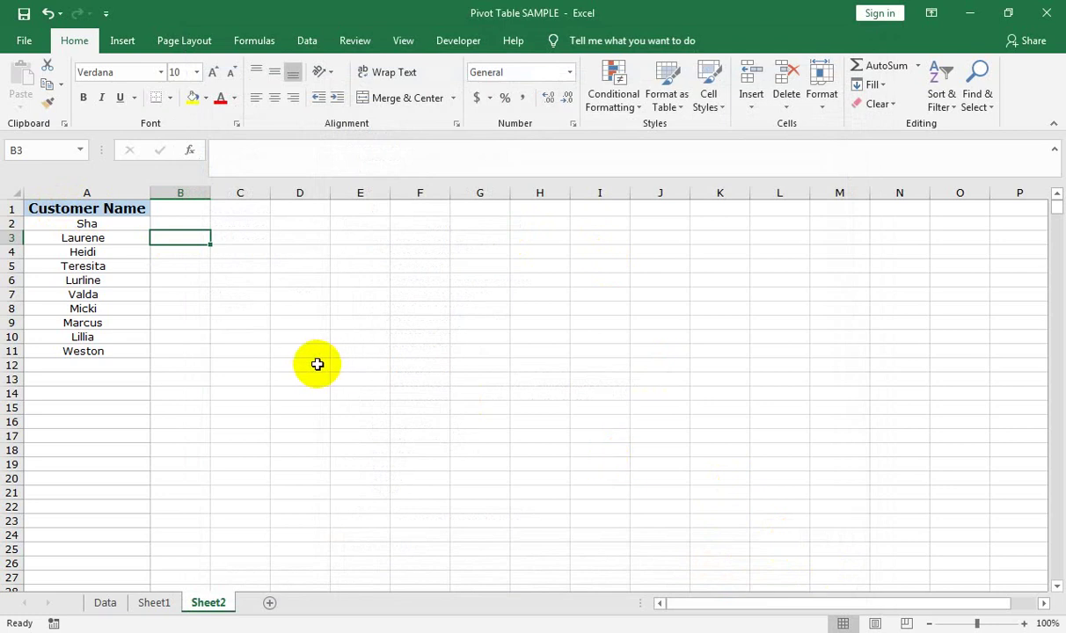
Test the list by typing 'sha' in E11 and autofilling to E26, then clear column E and return to Sheet1.
{"action": "left_click", "coordinate": [343, 351]}
{"action": "type", "text": "sha"}
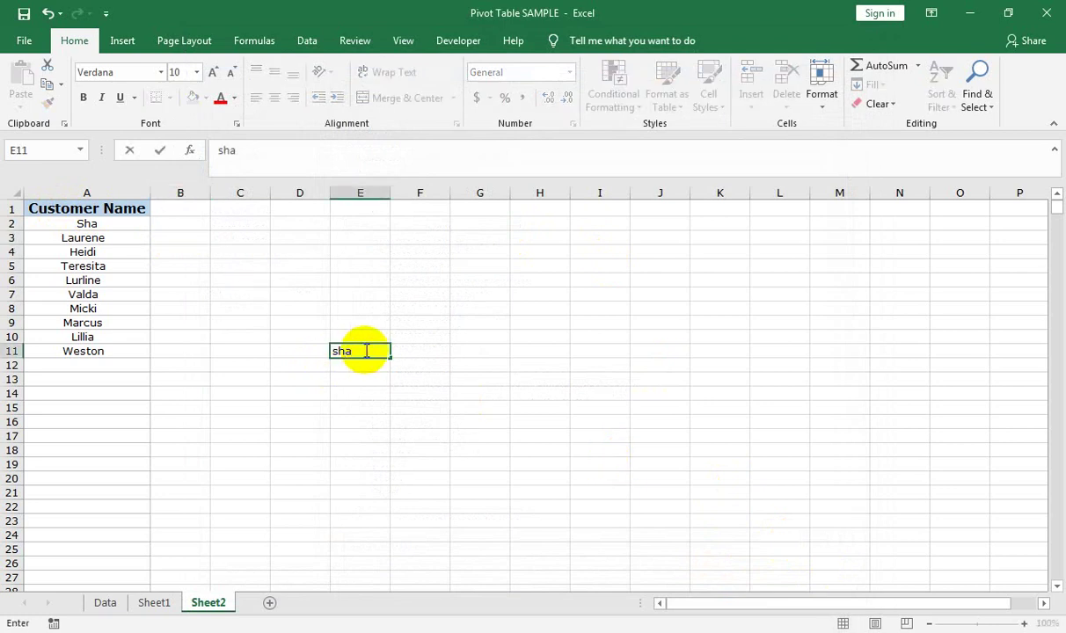
{"action": "left_click_drag", "start_coordinate": [393, 360], "coordinate": [421, 566]}
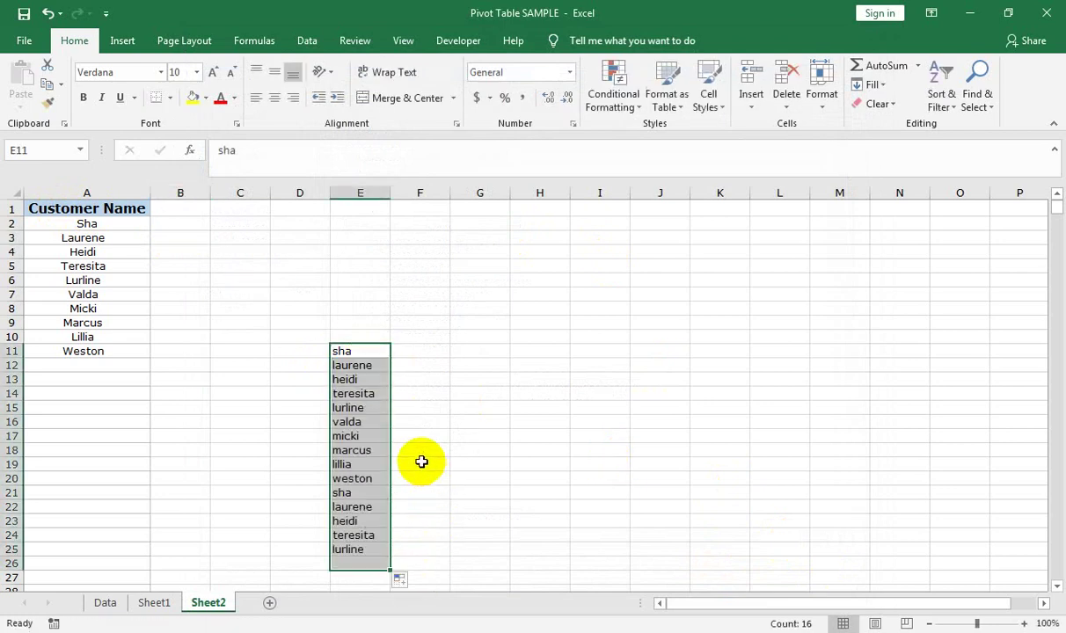
{"action": "right_click", "coordinate": [379, 190]}
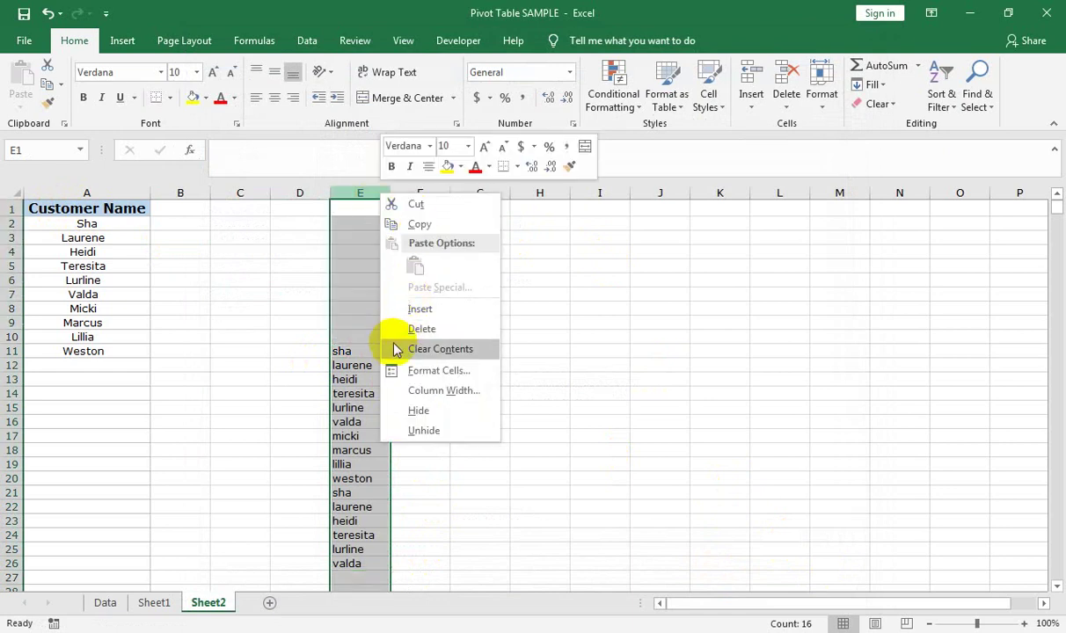
{"action": "left_click", "coordinate": [388, 350]}
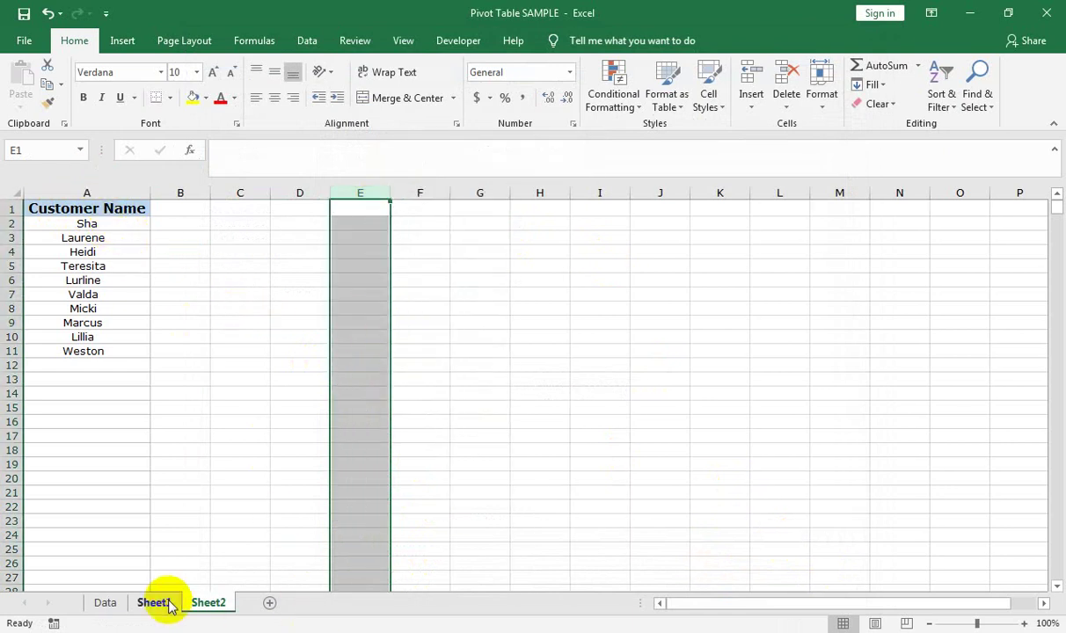
{"action": "left_click", "coordinate": [157, 603]}
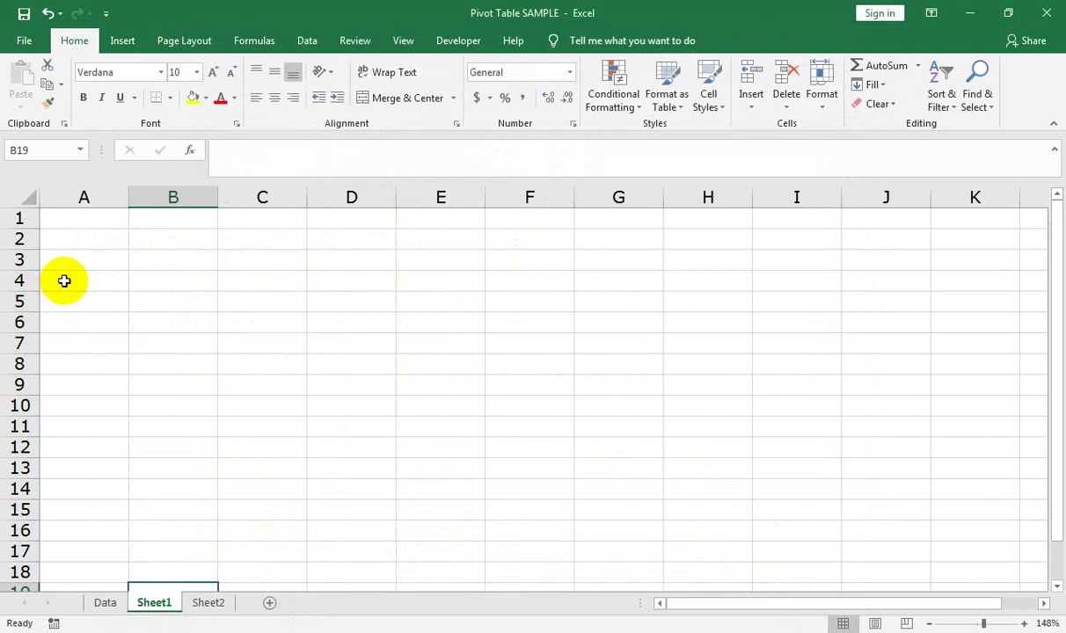
Enter the name Sha in B2 and begin a SUMIF formula in C2.
{"action": "left_click", "coordinate": [93, 245]}
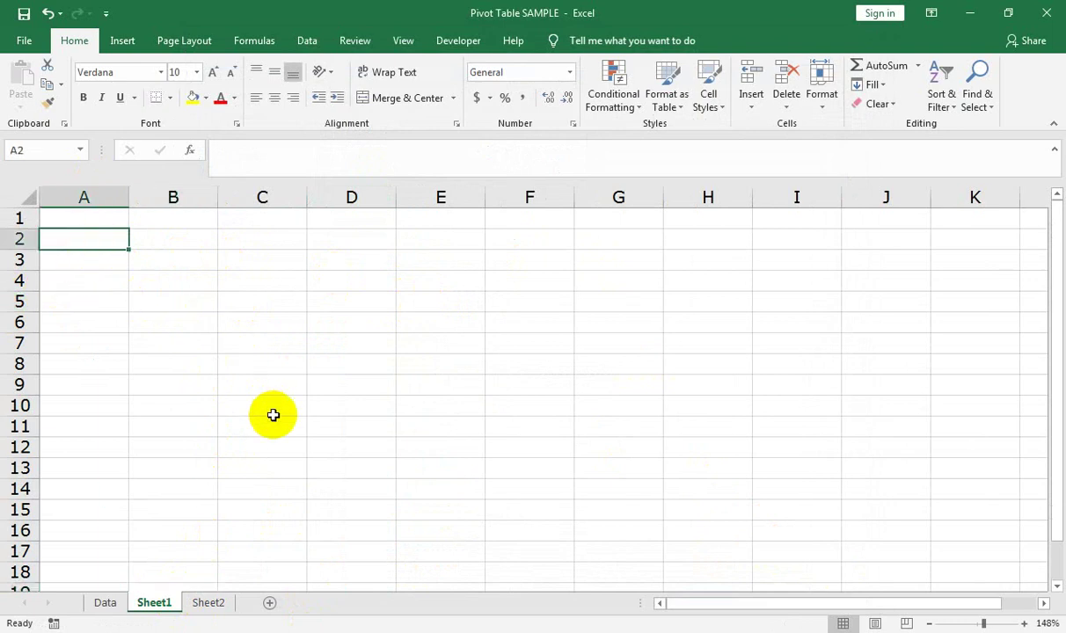
{"action": "left_click", "coordinate": [167, 253]}
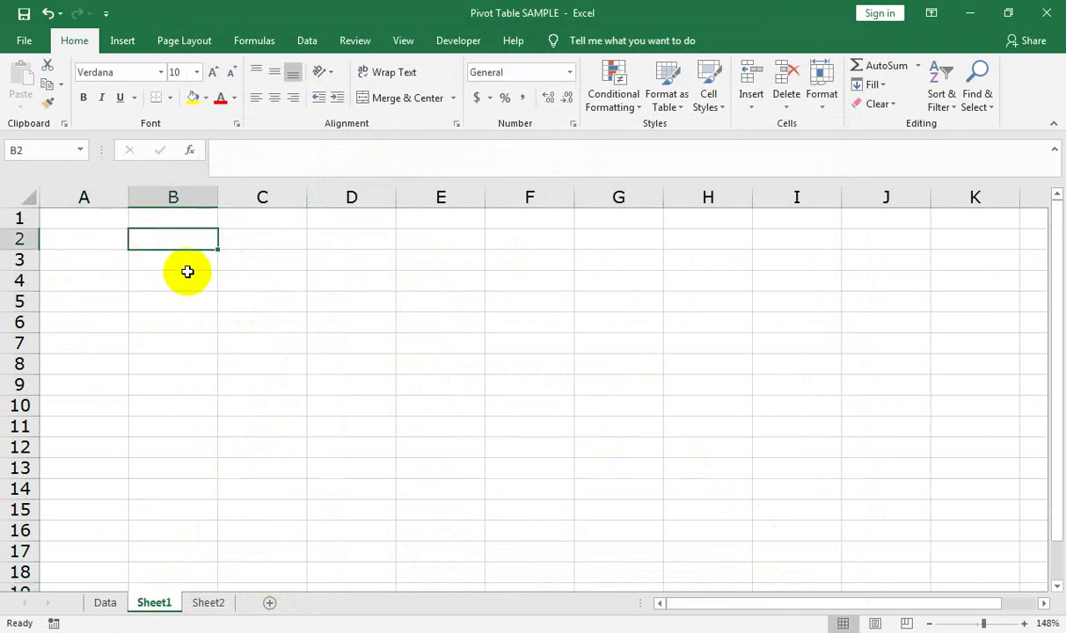
{"action": "type", "text": "Sha"}
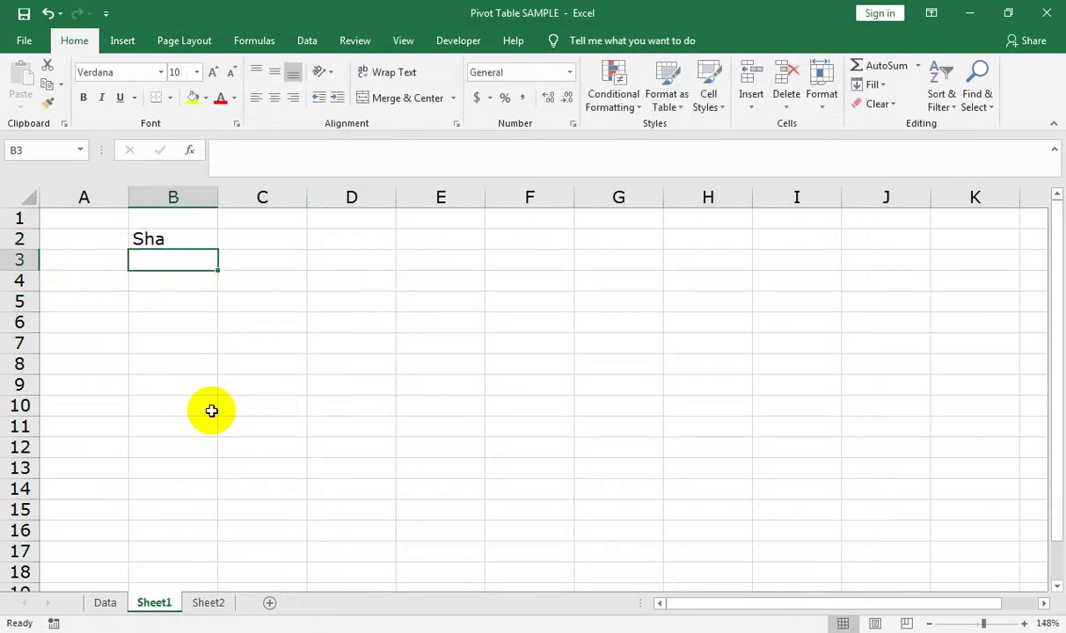
{"action": "key", "text": "Up"}
{"action": "key", "text": "Right"}
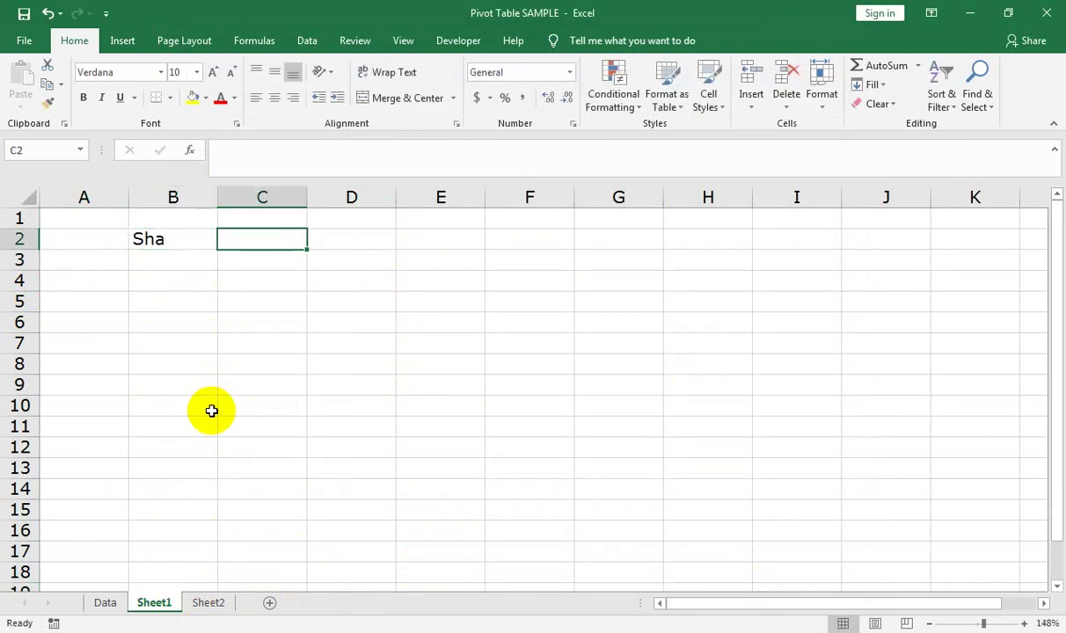
{"action": "type", "text": "=sum"}
{"action": "key", "text": "Down"}
{"action": "key", "text": "Tab"}
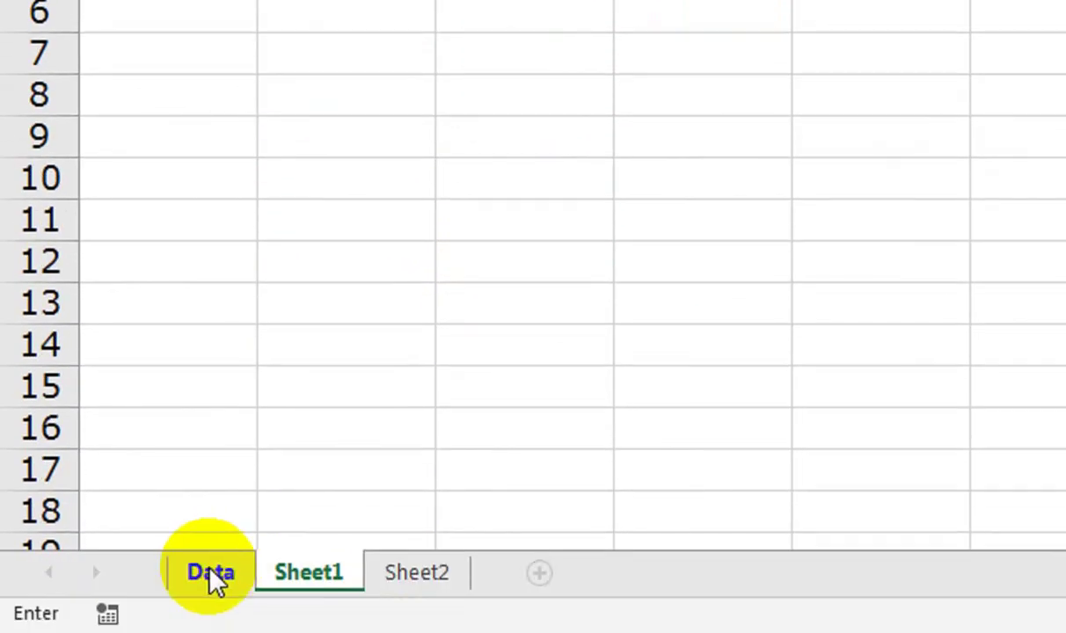
Complete the SUMIF with Data!C:C as range, Sheet1!B2 as criteria and Data!E:E as sum range.
{"action": "left_click", "coordinate": [211, 574]}
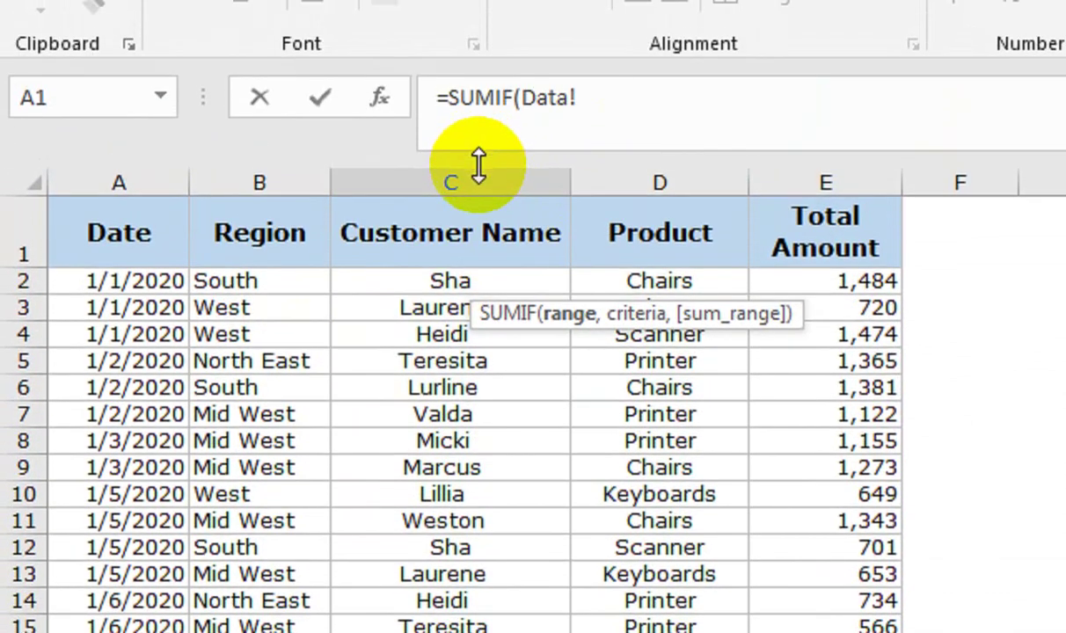
{"action": "left_click", "coordinate": [478, 169]}
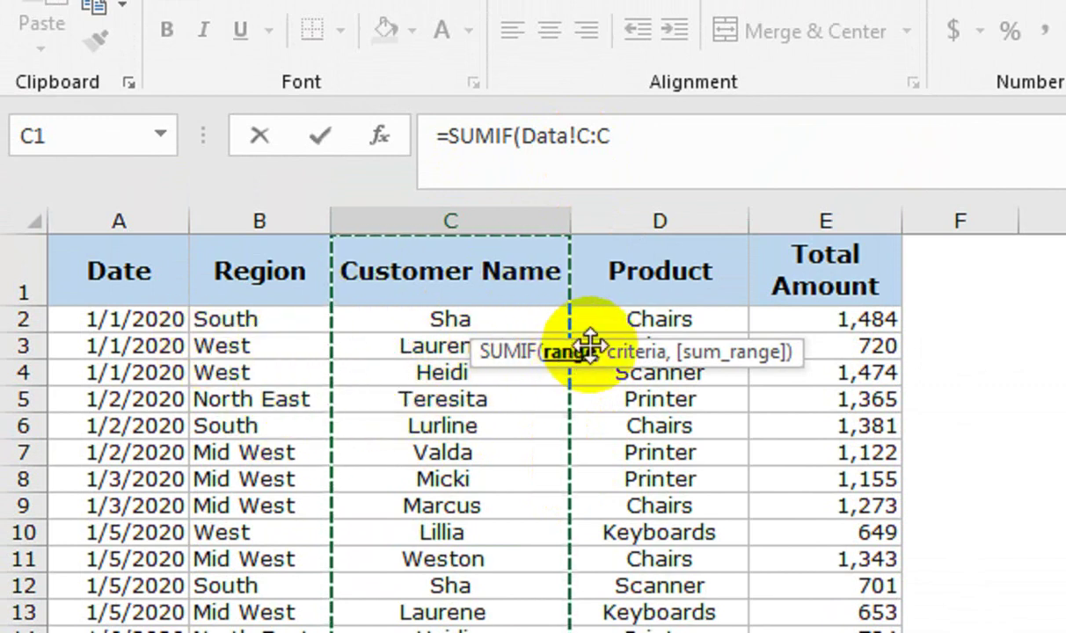
{"action": "type", "text": ","}
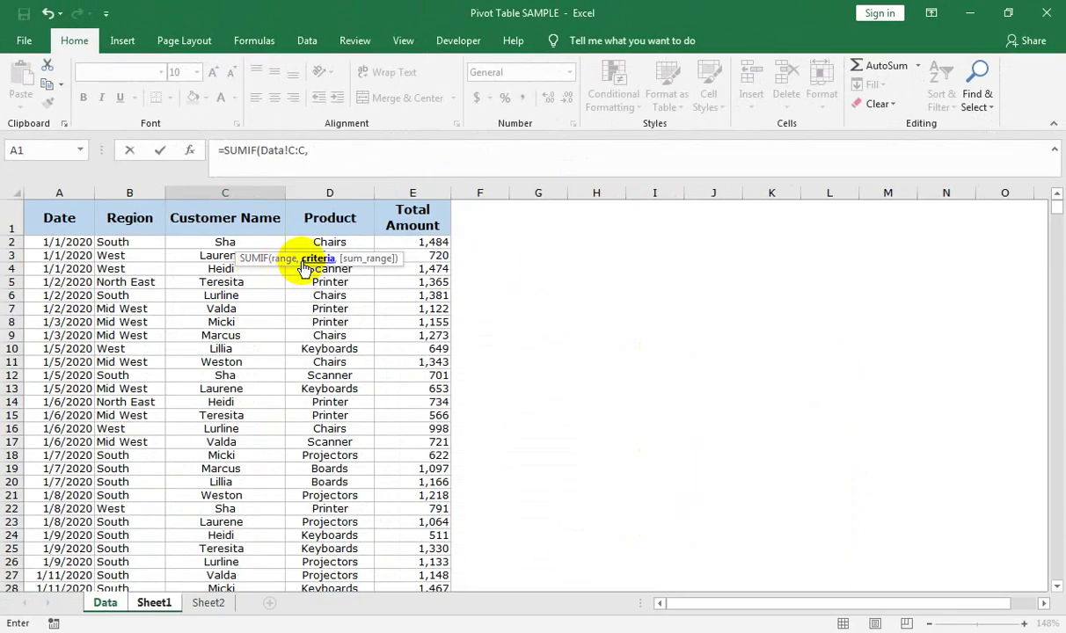
{"action": "left_click", "coordinate": [155, 603]}
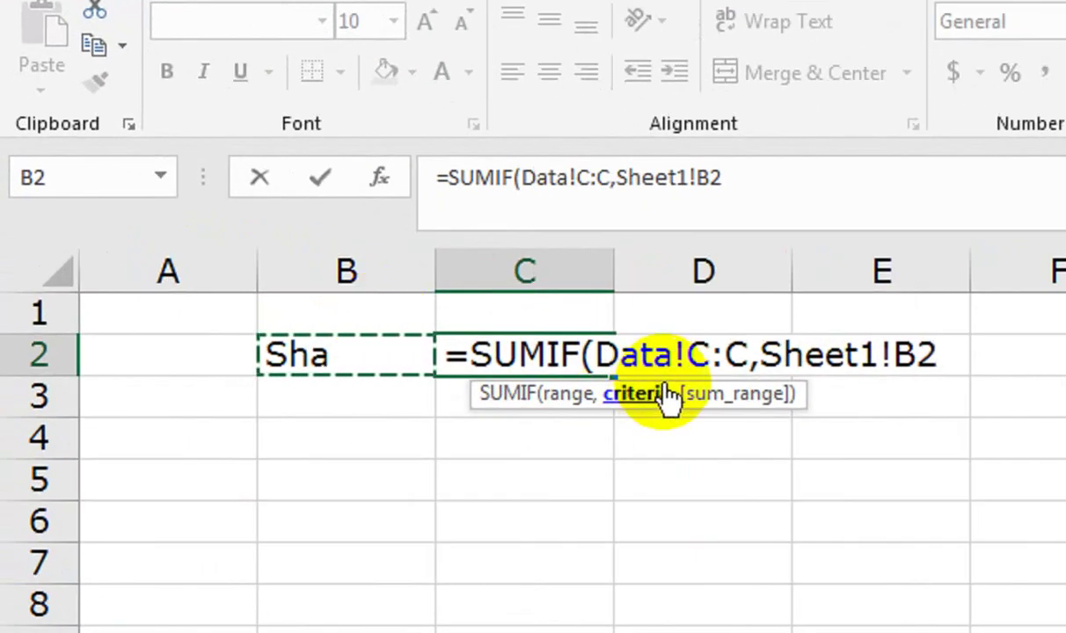
{"action": "type", "text": ","}
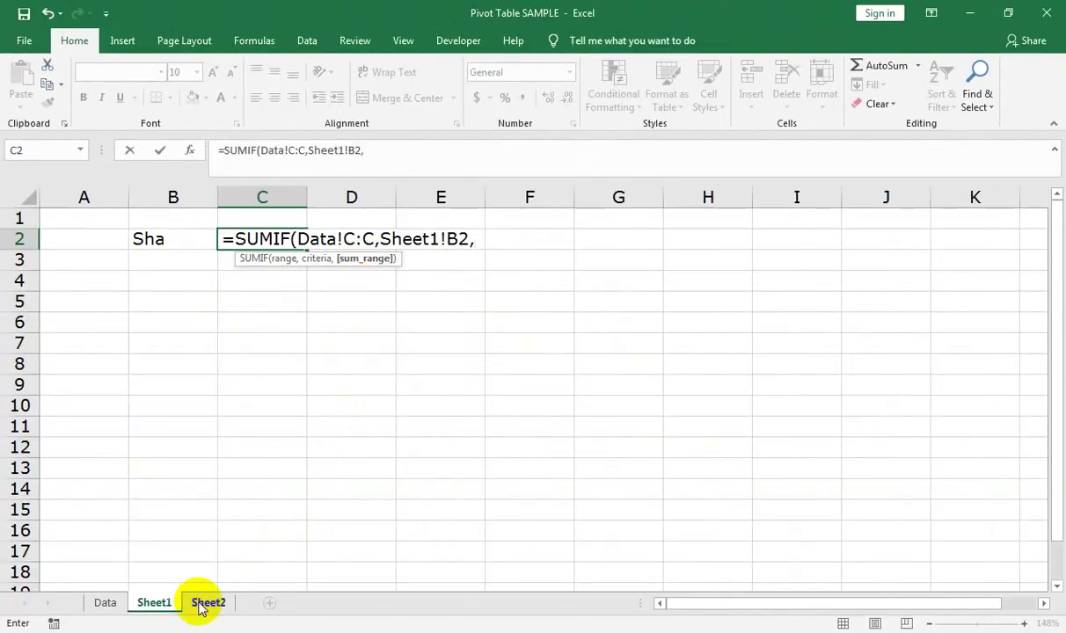
{"action": "left_click", "coordinate": [200, 603]}
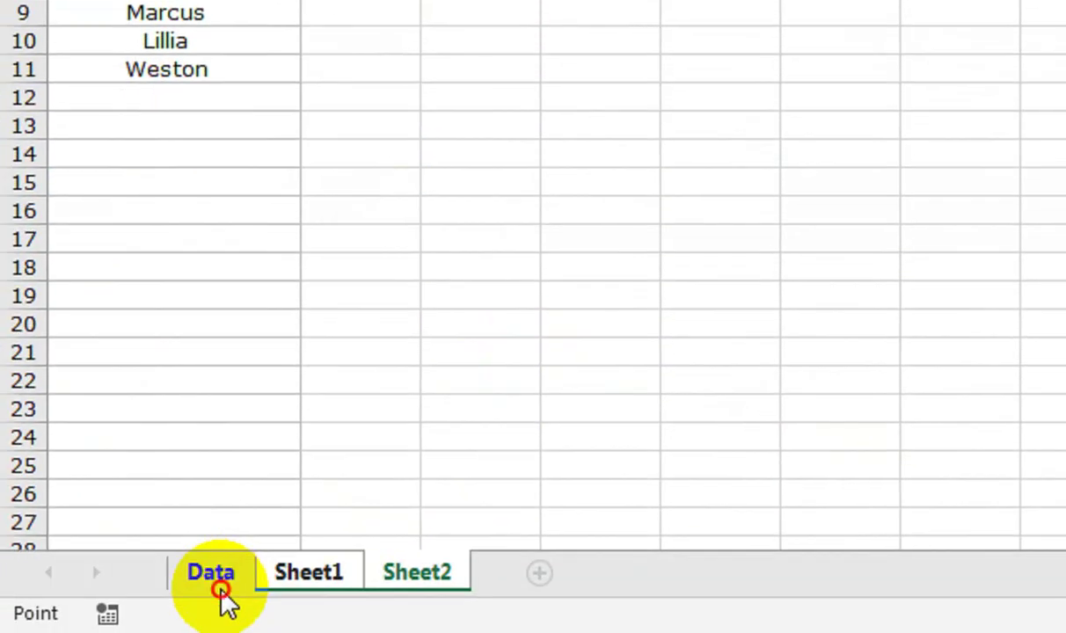
{"action": "left_click", "coordinate": [220, 591]}
{"action": "left_click", "coordinate": [776, 220]}
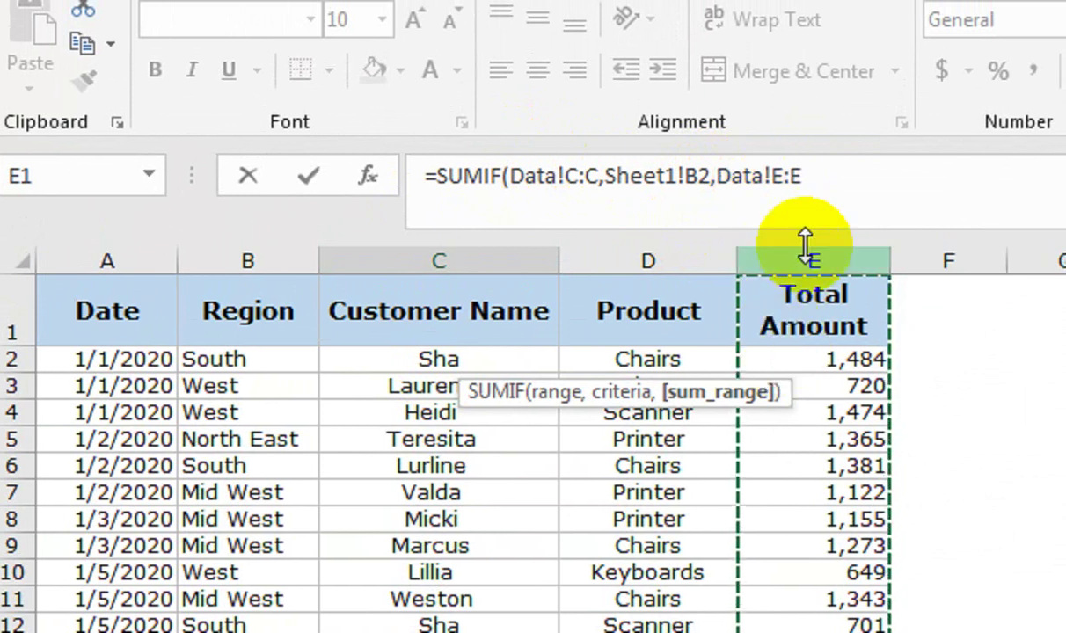
{"action": "left_click", "coordinate": [804, 175]}
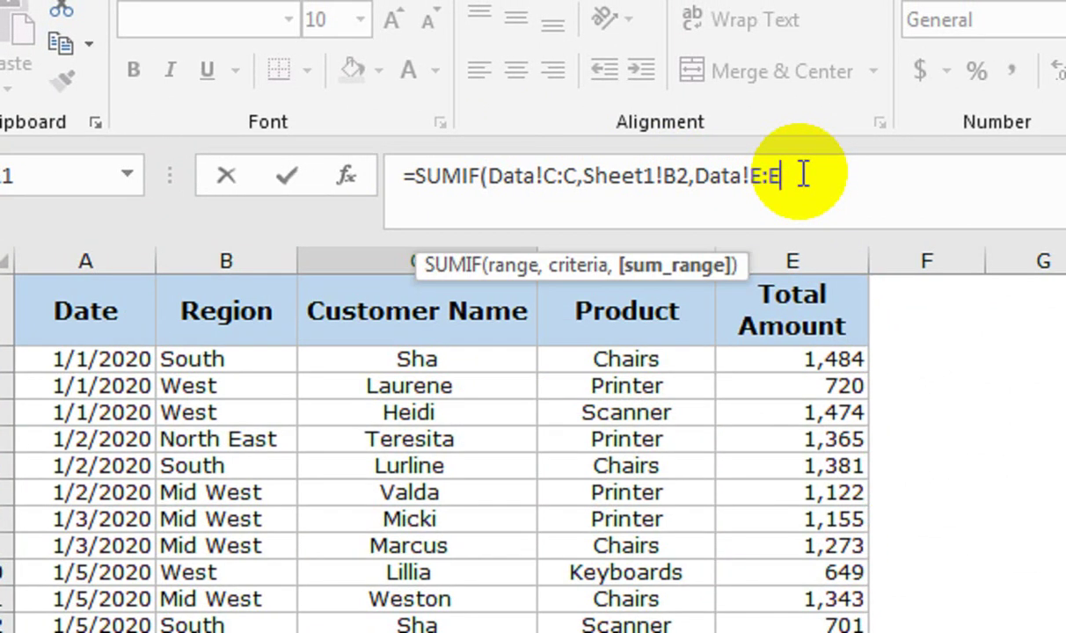
{"action": "type", "text": ")"}
{"action": "key", "text": "Return"}
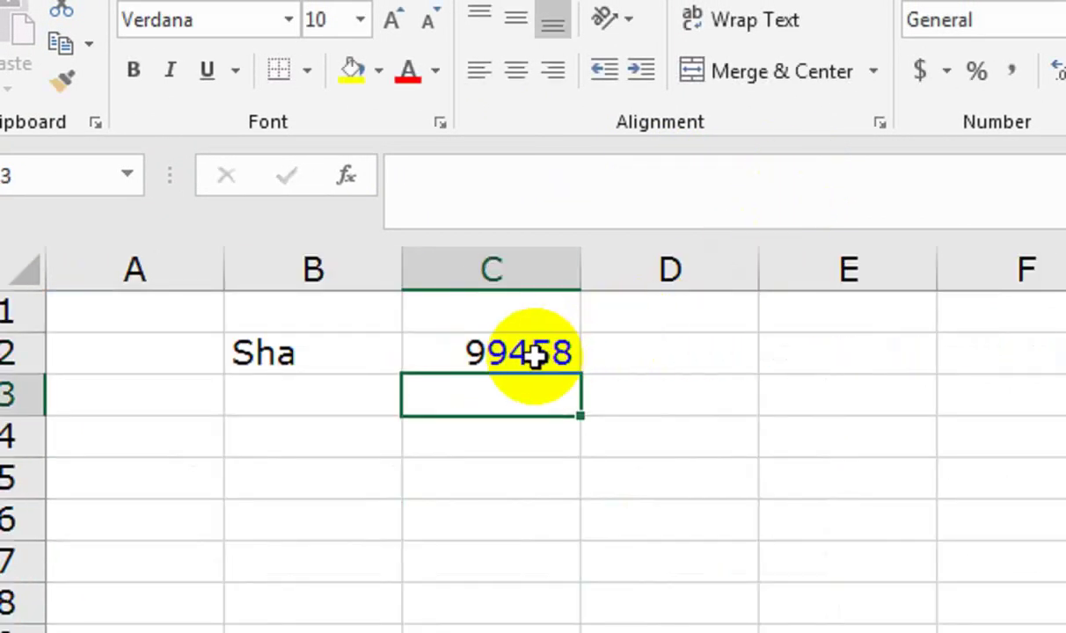
{"action": "left_click", "coordinate": [536, 353]}
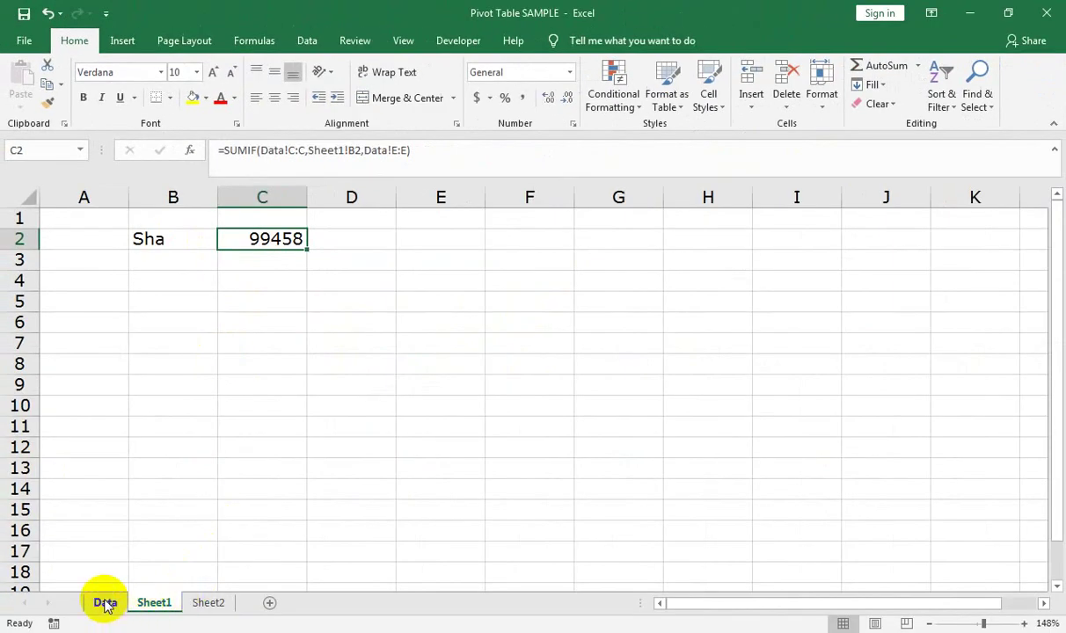
Turn on filtering for the Data table and show only Sha in Customer Name.
{"action": "left_click", "coordinate": [104, 604]}
{"action": "left_click", "coordinate": [224, 219]}
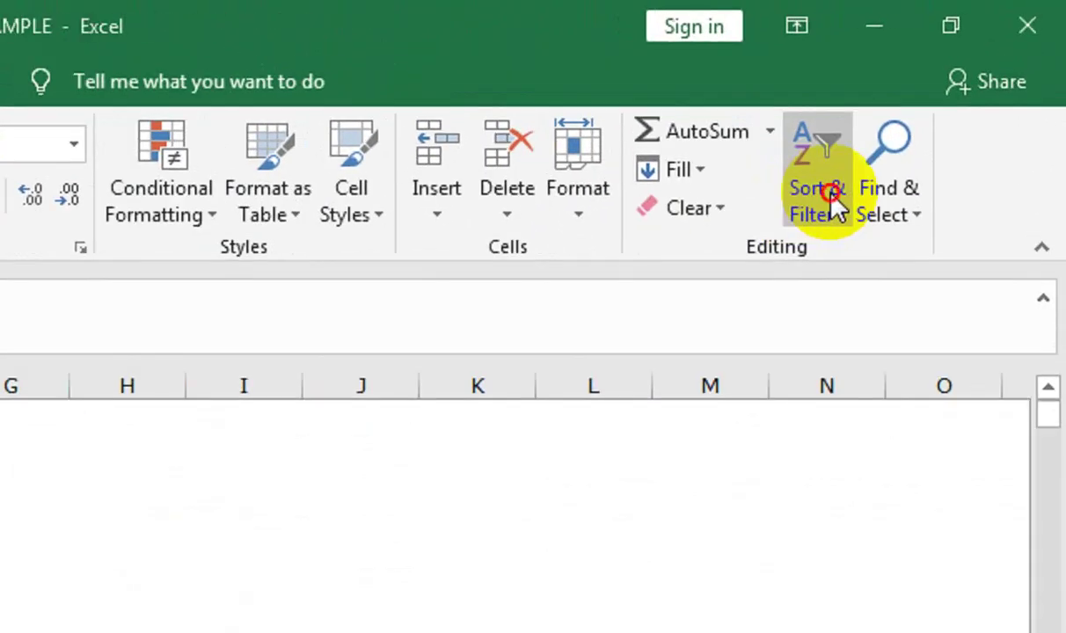
{"action": "left_click", "coordinate": [836, 207]}
{"action": "left_click", "coordinate": [857, 374]}
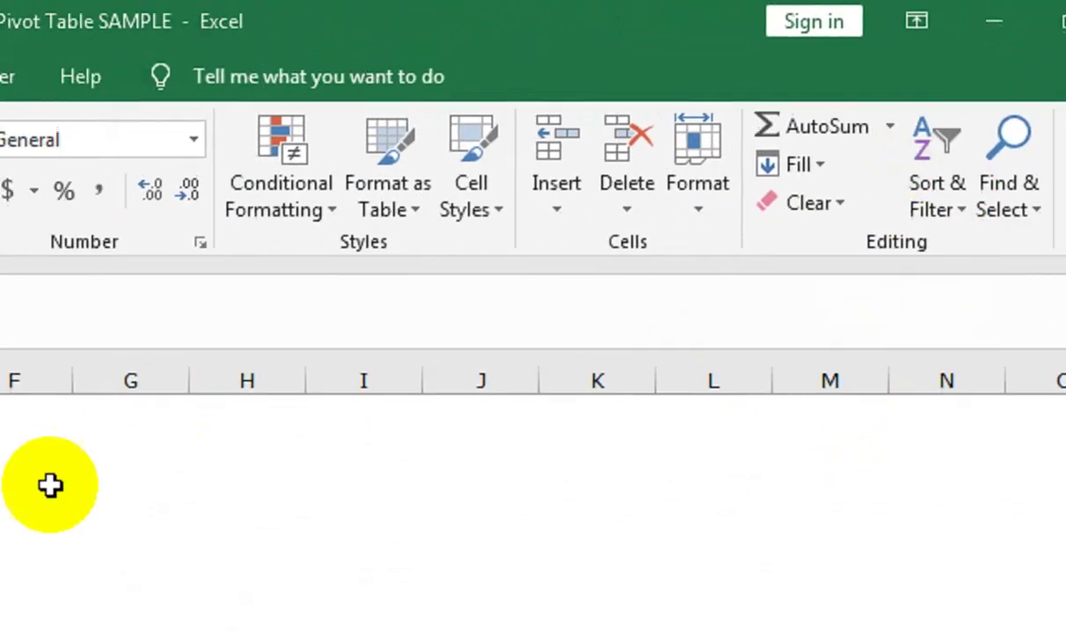
{"action": "left_click", "coordinate": [273, 431]}
{"action": "left_click", "coordinate": [249, 430]}
{"action": "left_click", "coordinate": [221, 351]}
{"action": "scroll", "coordinate": [244, 539], "scroll_direction": "down", "scroll_amount": 1}
{"action": "left_click", "coordinate": [222, 333]}
{"action": "left_click", "coordinate": [356, 493]}
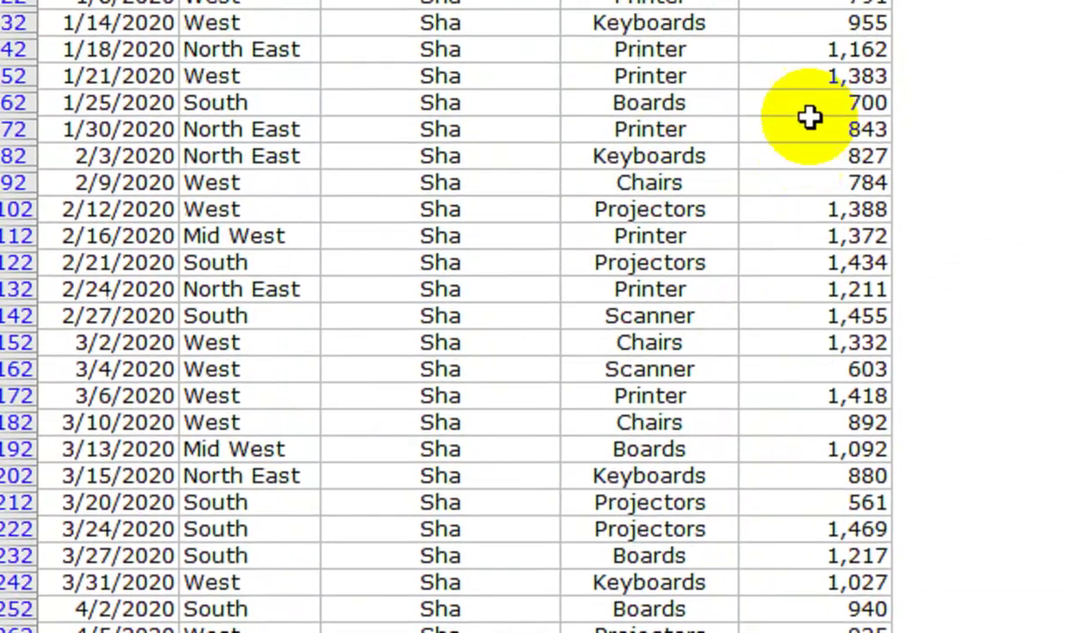
Start a =SUM formula in the empty cell beside the 955 amount.
{"action": "left_click", "coordinate": [799, 159]}
{"action": "type", "text": "=su"}
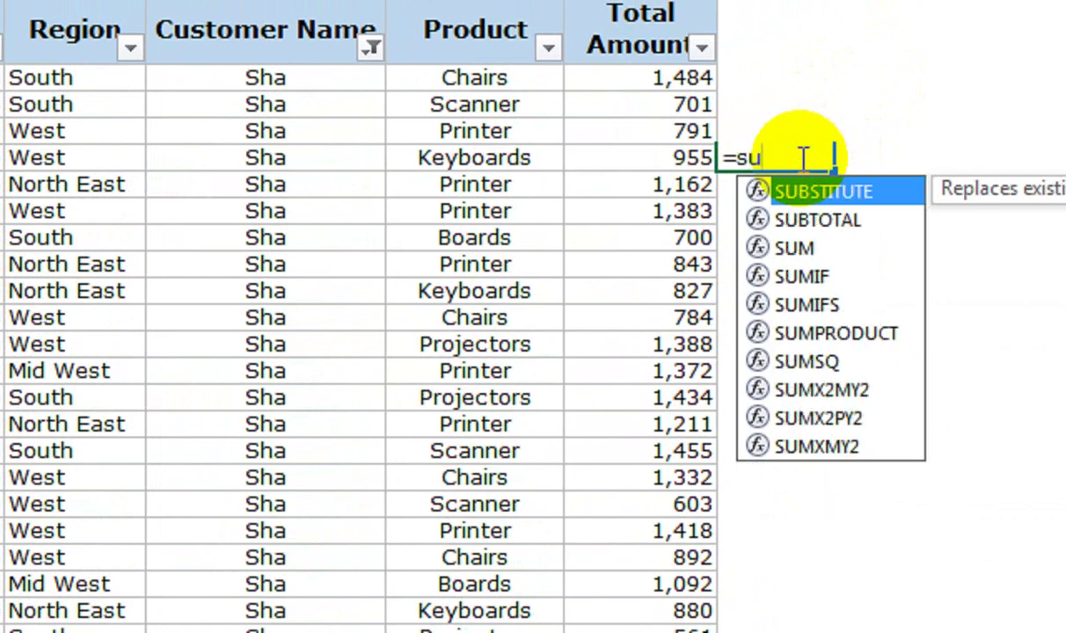
{"action": "type", "text": "m"}
{"action": "key", "text": "Tab"}
{"action": "key", "text": "Left"}
{"action": "key", "text": "ctrl+Up"}
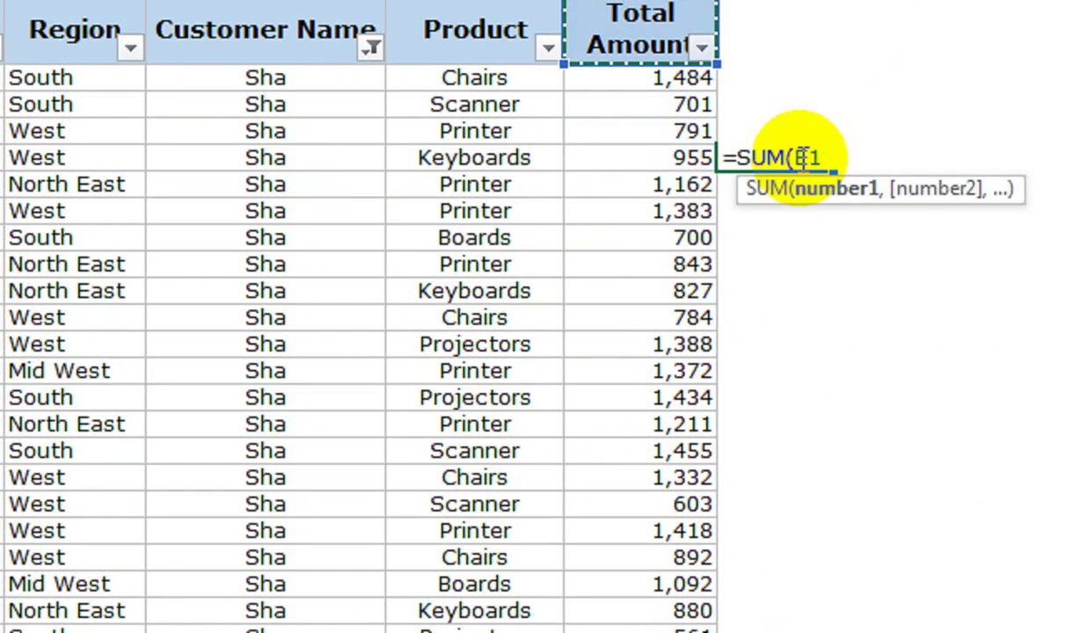
Replace the SUM with a SUBTOTAL over column E and dismiss the missing-parenthesis warning.
{"action": "key", "text": "BackSpace"}
{"action": "key", "text": "BackSpace"}
{"action": "key", "text": "BackSpace"}
{"action": "key", "text": "BackSpace"}
{"action": "key", "text": "BackSpace"}
{"action": "key", "text": "BackSpace"}
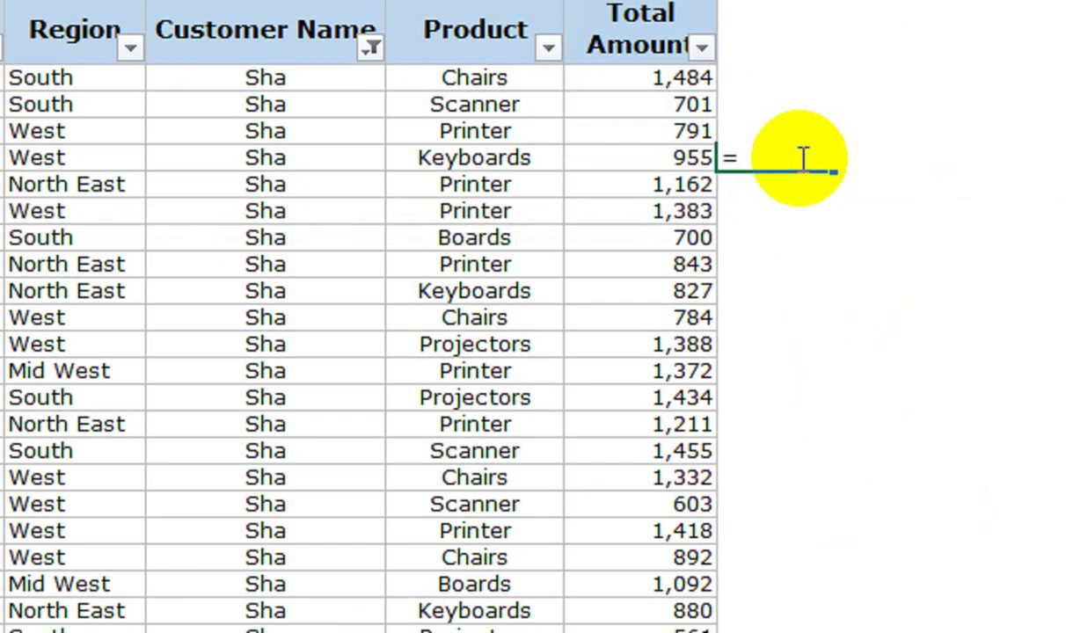
{"action": "type", "text": "sub"}
{"action": "key", "text": "Down"}
{"action": "key", "text": "Tab"}
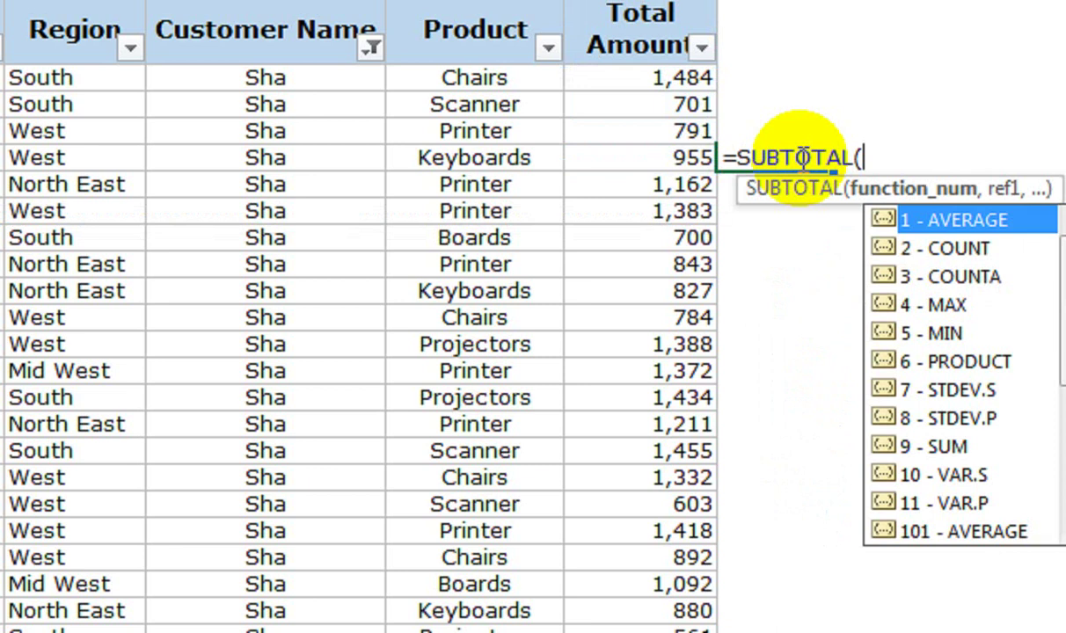
{"action": "type", "text": ",sum"}
{"action": "key", "text": "Tab"}
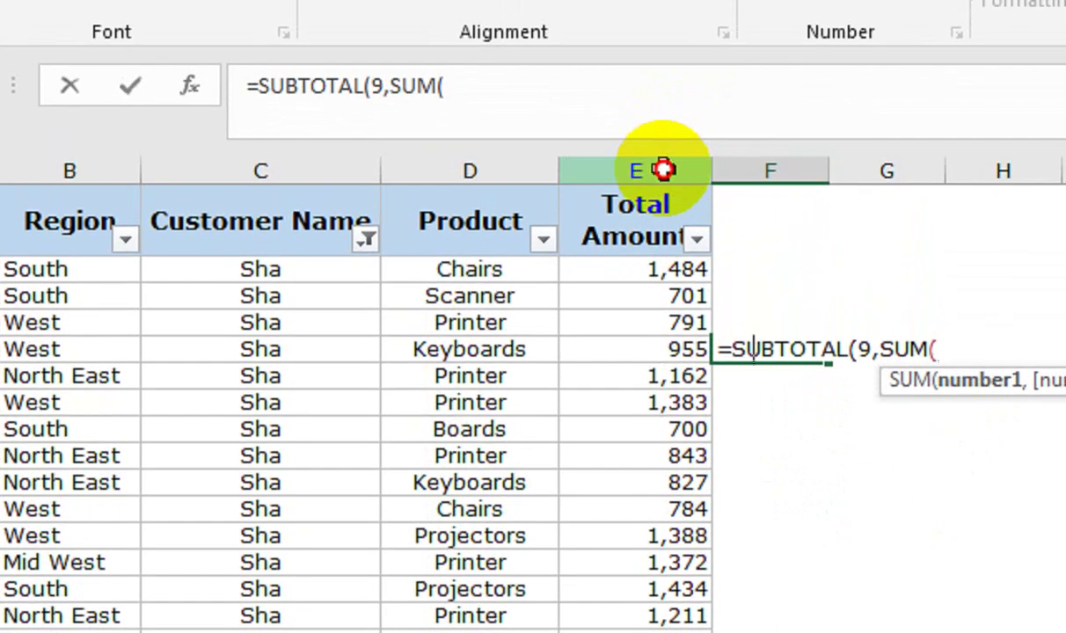
{"action": "left_click", "coordinate": [666, 131]}
{"action": "key", "text": "Return"}
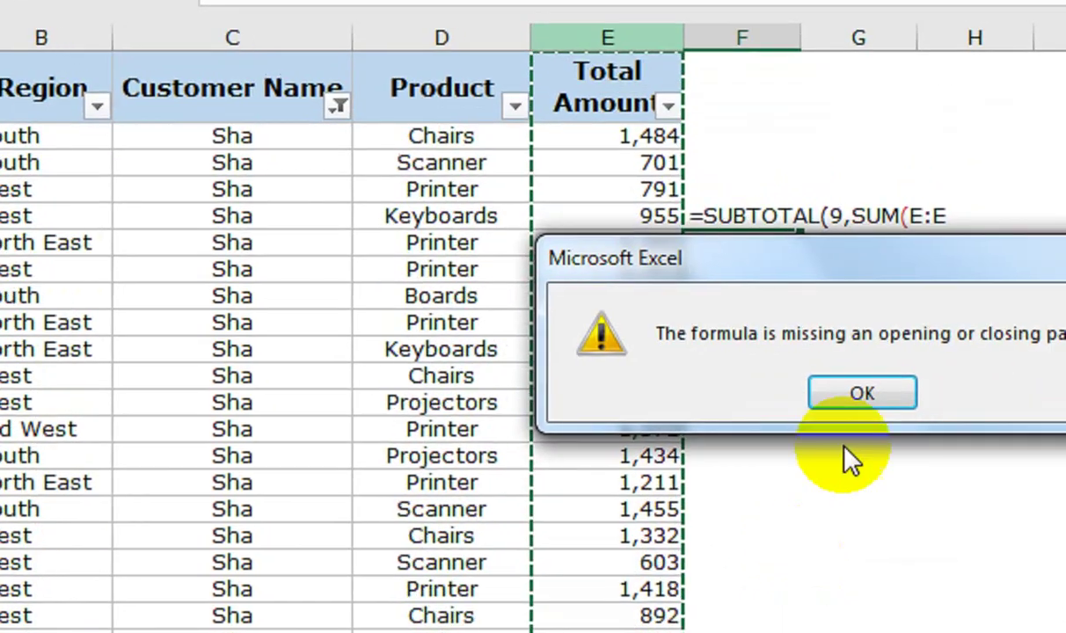
{"action": "left_click", "coordinate": [890, 526]}
Correct the formula to =SUBTOTAL(9,E:E), commit it and check the 99458 result.
{"action": "left_click", "coordinate": [803, 224]}
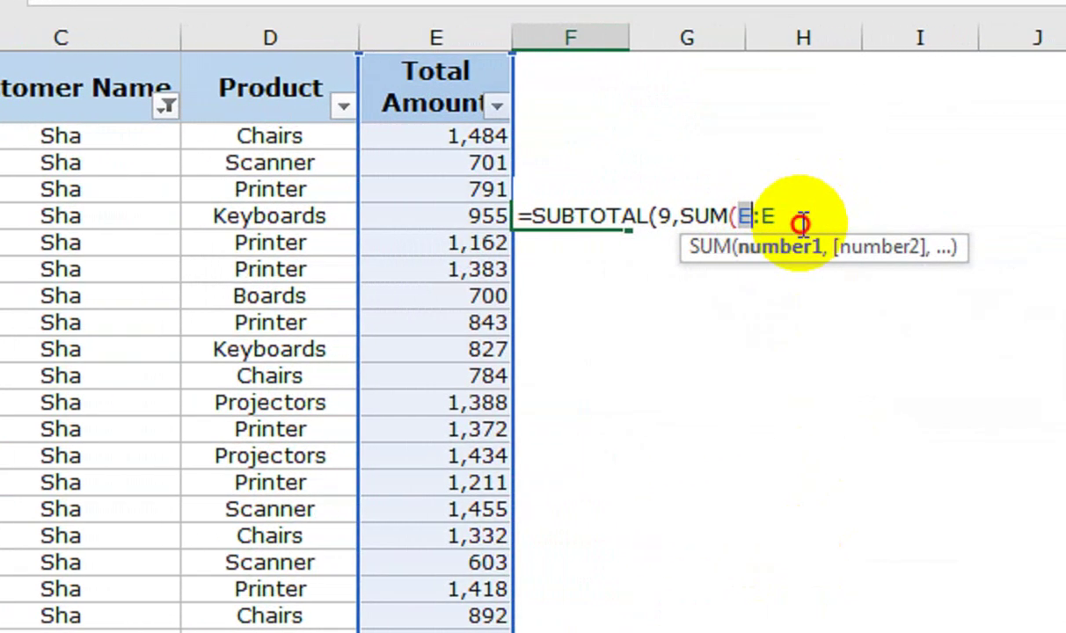
{"action": "key", "text": "BackSpace"}
{"action": "key", "text": "BackSpace"}
{"action": "key", "text": "BackSpace"}
{"action": "key", "text": "BackSpace"}
{"action": "key", "text": "BackSpace"}
{"action": "key", "text": "BackSpace"}
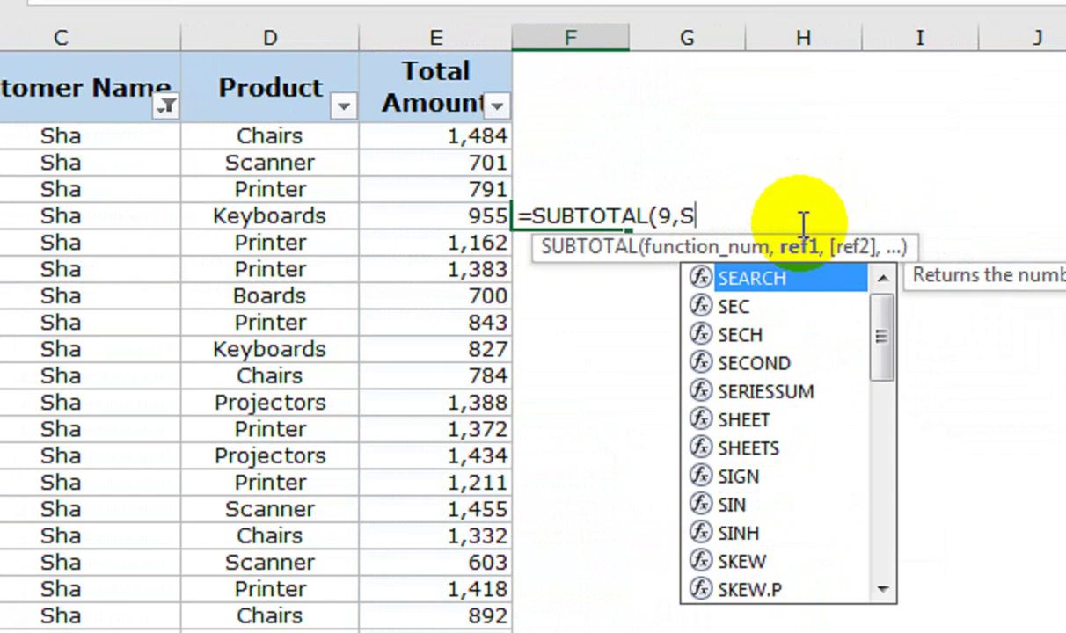
{"action": "key", "text": "BackSpace"}
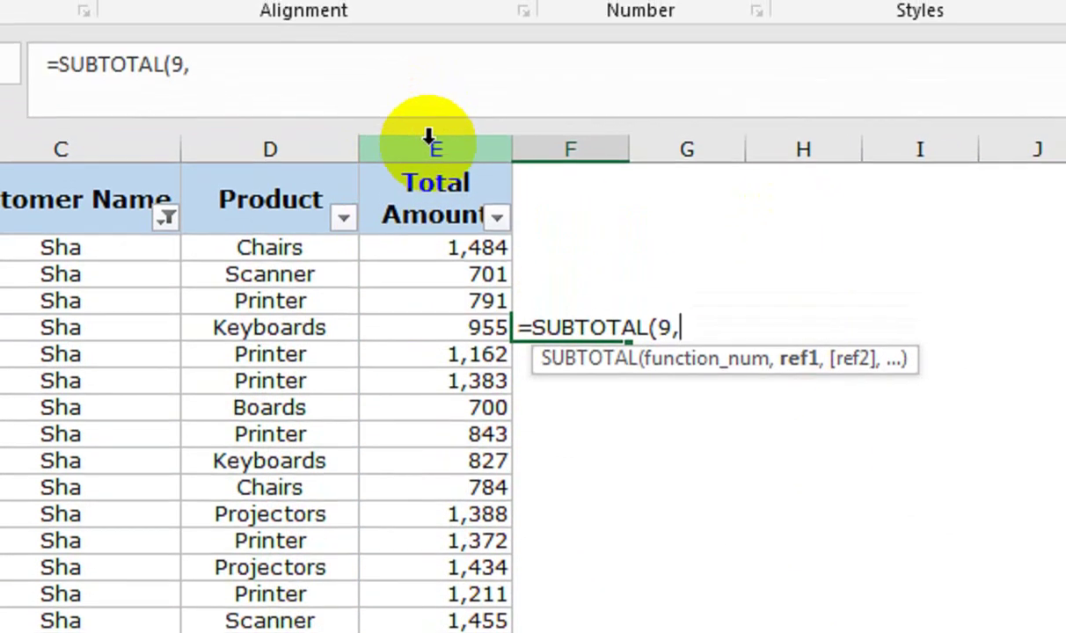
{"action": "left_click", "coordinate": [431, 151]}
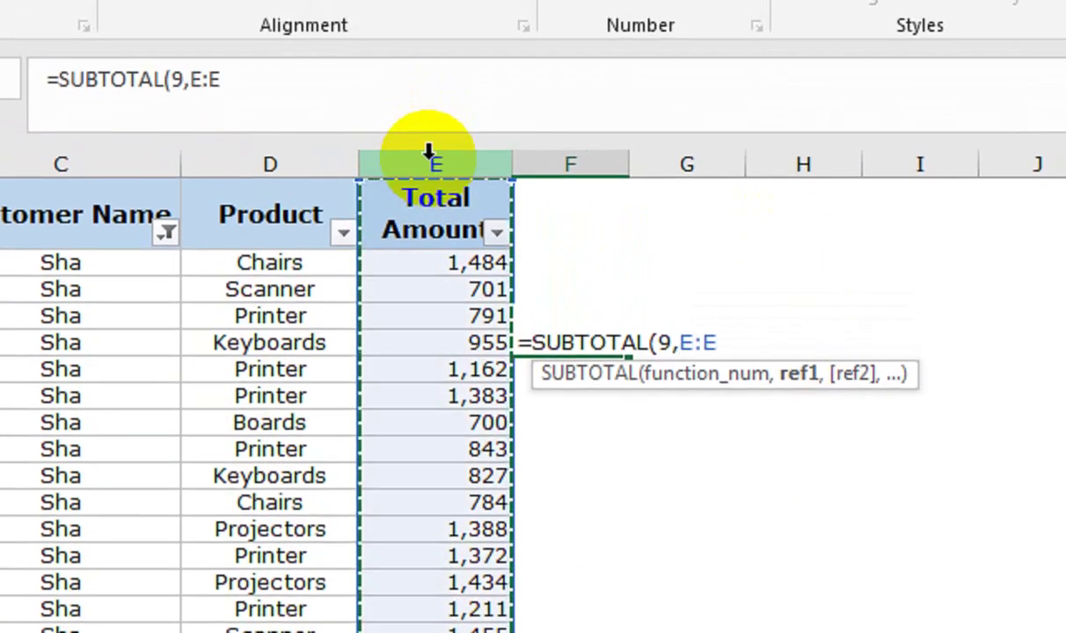
{"action": "type", "text": ")"}
{"action": "key", "text": "Return"}
{"action": "left_click", "coordinate": [614, 347]}
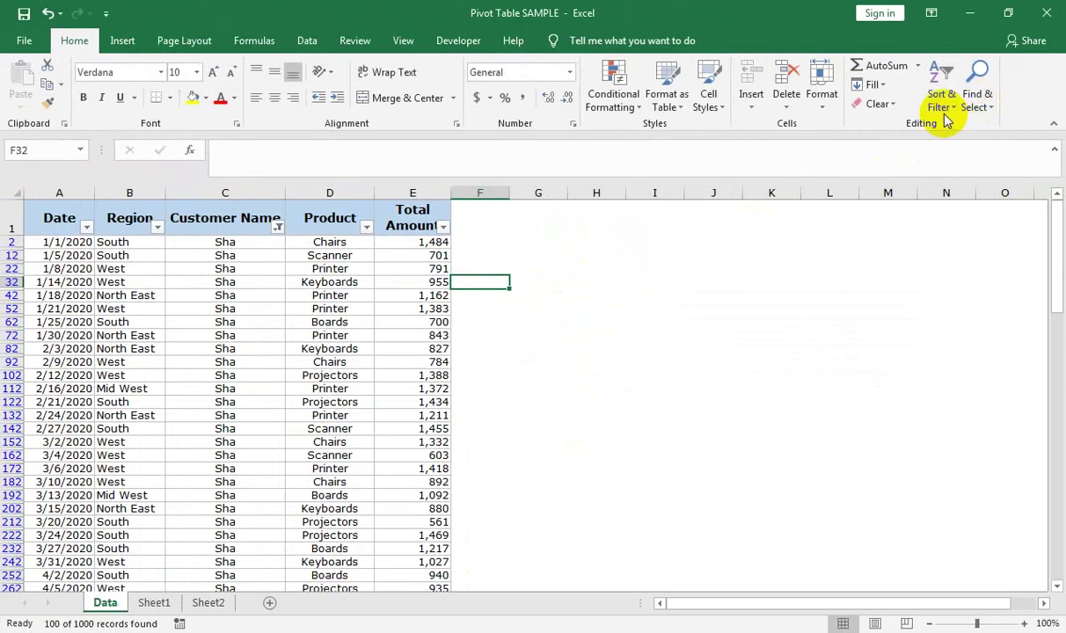
Remove the Data filter, then lock C2's SUMIF ranges as Data!$C:$C and Data!$E:$E.
{"action": "left_click", "coordinate": [940, 104]}
{"action": "left_click", "coordinate": [961, 185]}
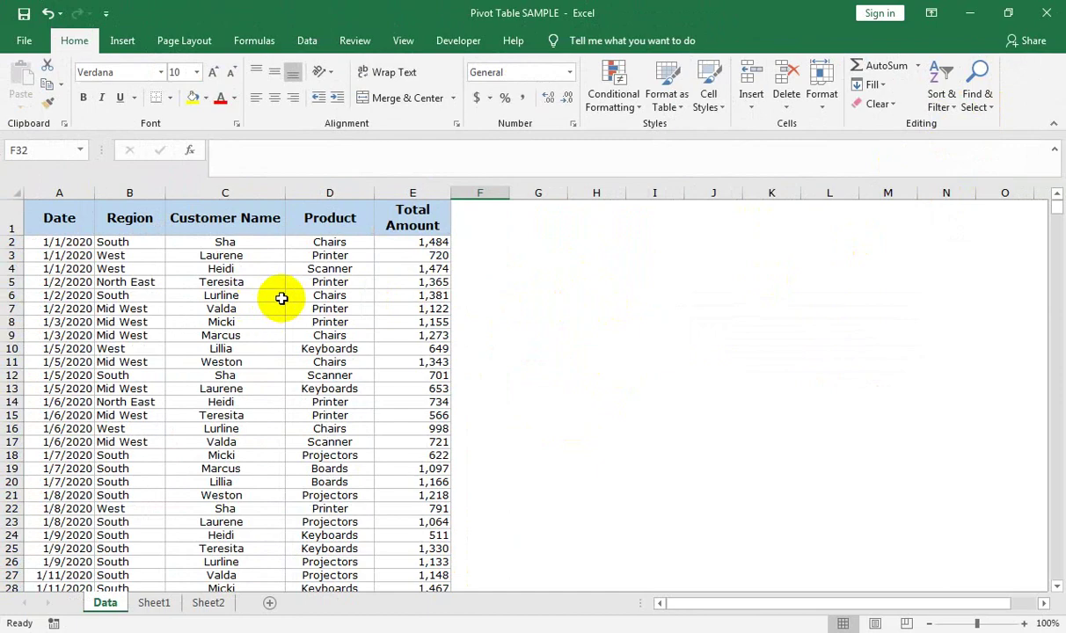
{"action": "left_click", "coordinate": [159, 604]}
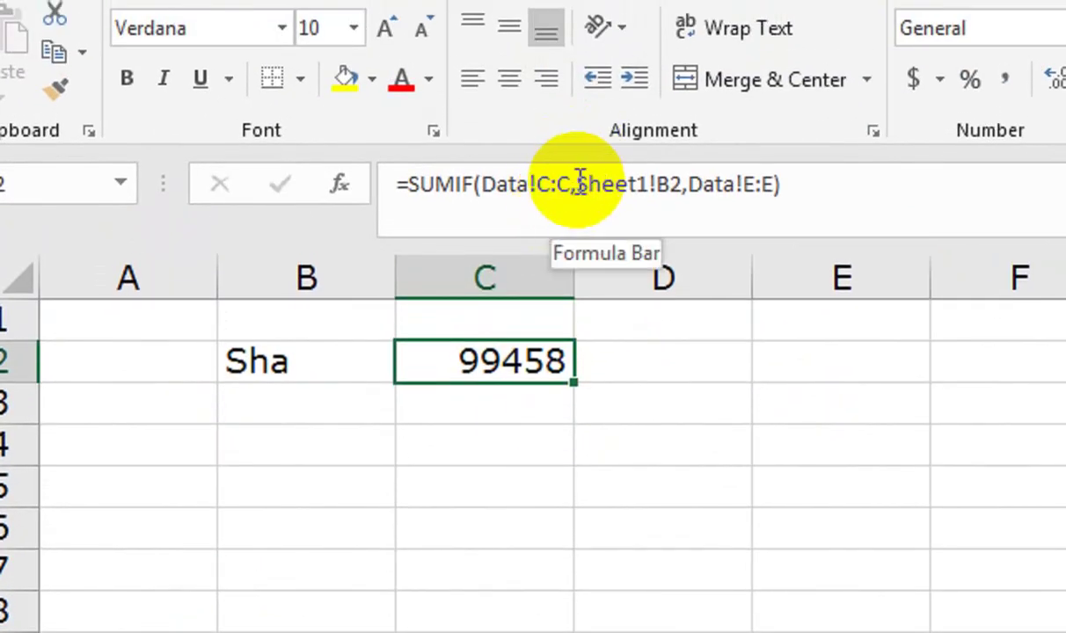
{"action": "left_click", "coordinate": [560, 185]}
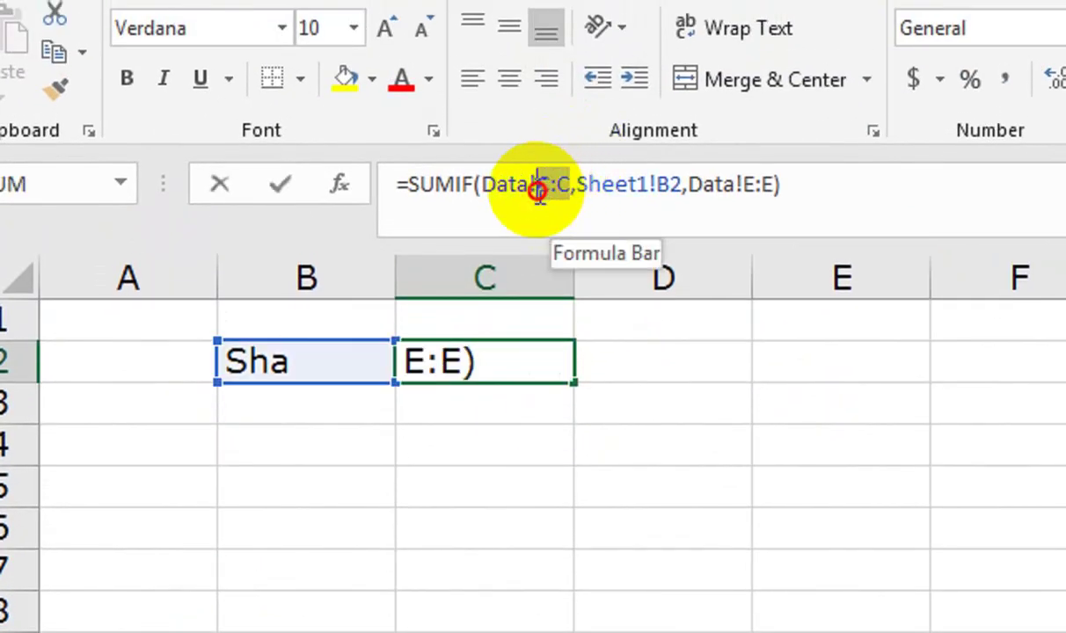
{"action": "key", "text": "F4"}
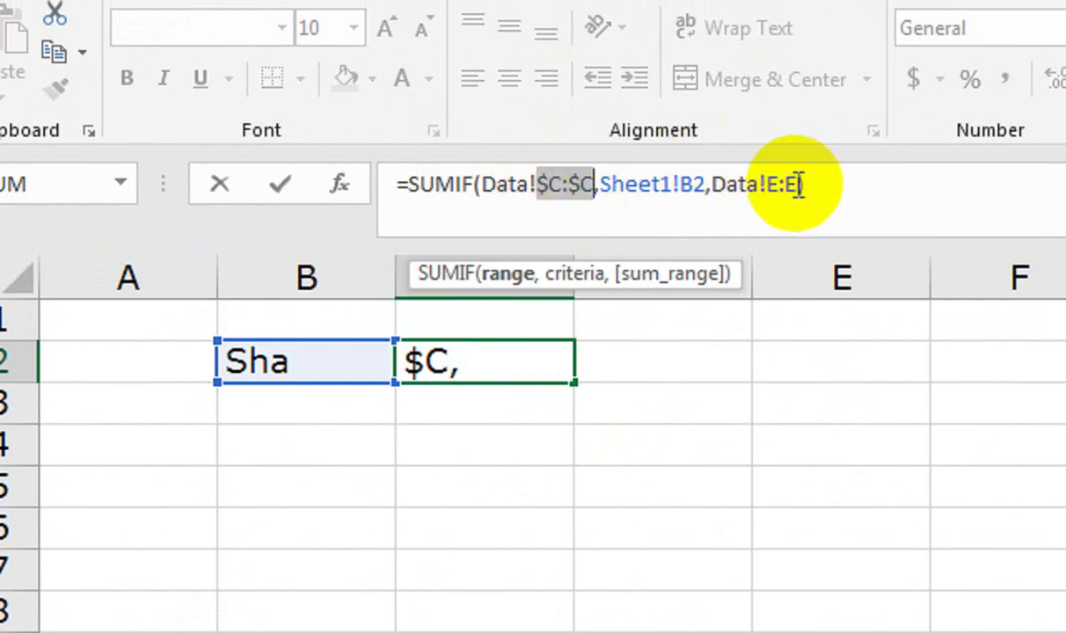
{"action": "left_click_drag", "start_coordinate": [800, 187], "coordinate": [766, 187]}
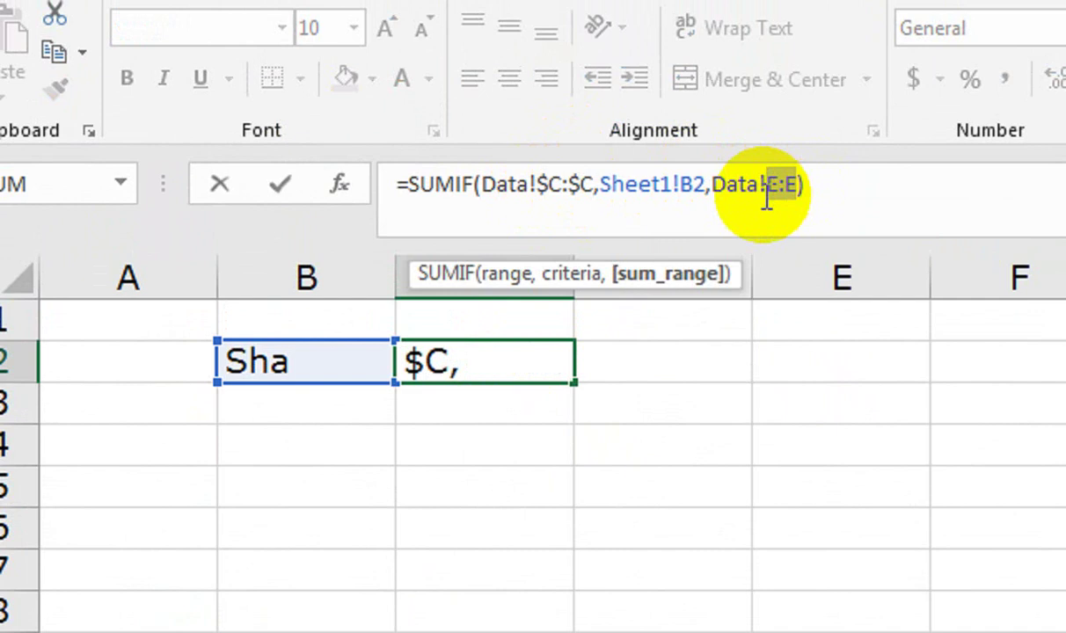
{"action": "key", "text": "F4"}
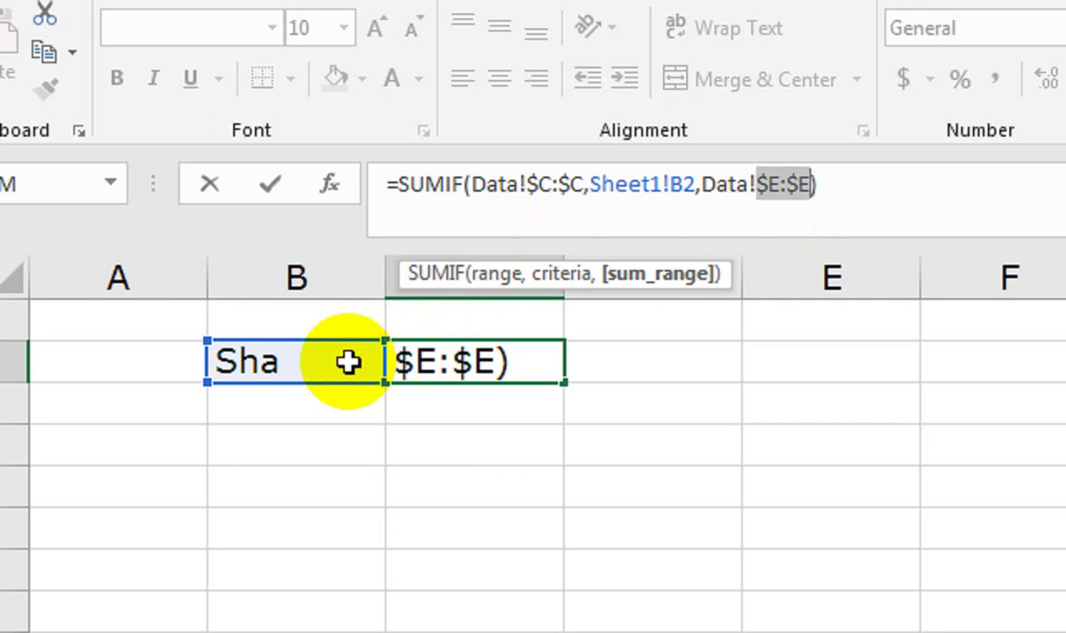
{"action": "key", "text": "Return"}
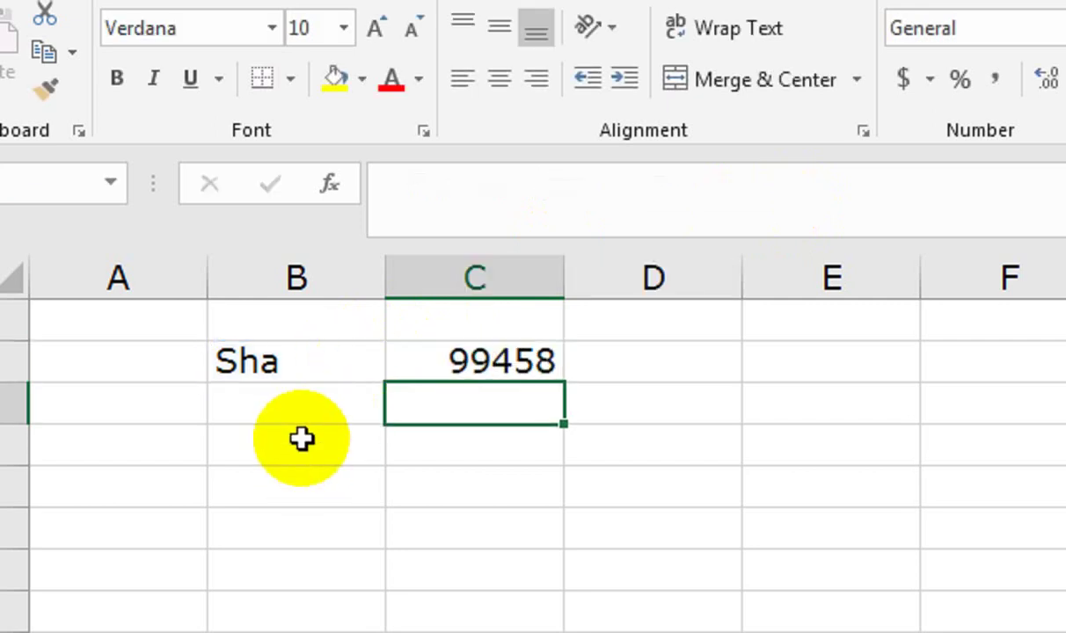
Narrow column A to a slim margin and apply All Borders to B2:D17.
{"action": "left_click", "coordinate": [307, 398]}
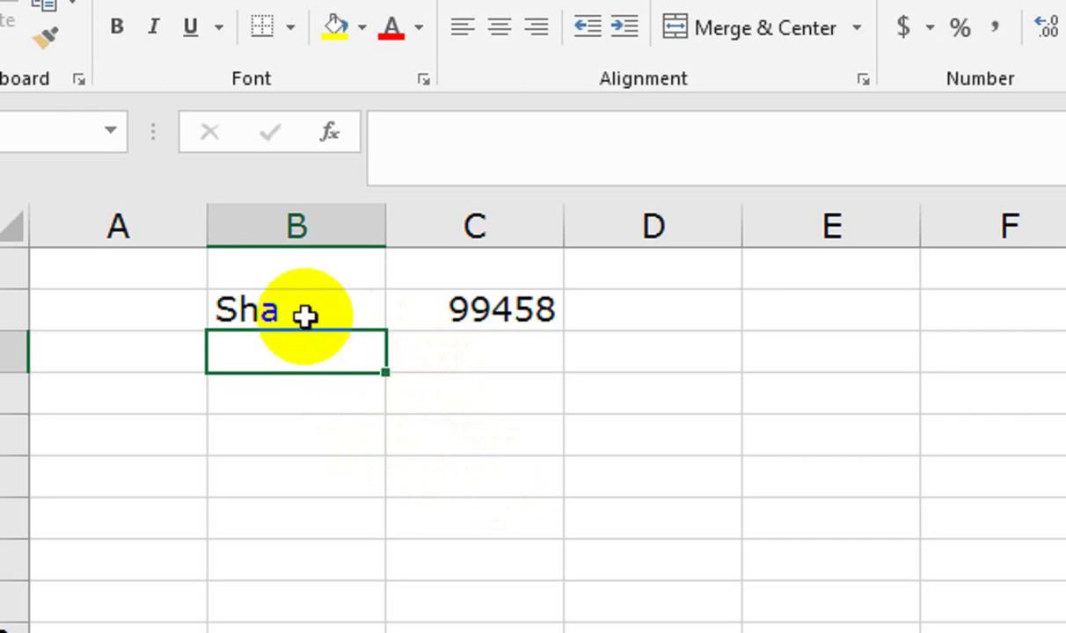
{"action": "mouse_move", "coordinate": [304, 316]}
{"action": "left_mouse_down"}
{"action": "mouse_move", "coordinate": [546, 489]}
{"action": "mouse_move", "coordinate": [628, 576]}
{"action": "left_mouse_up"}
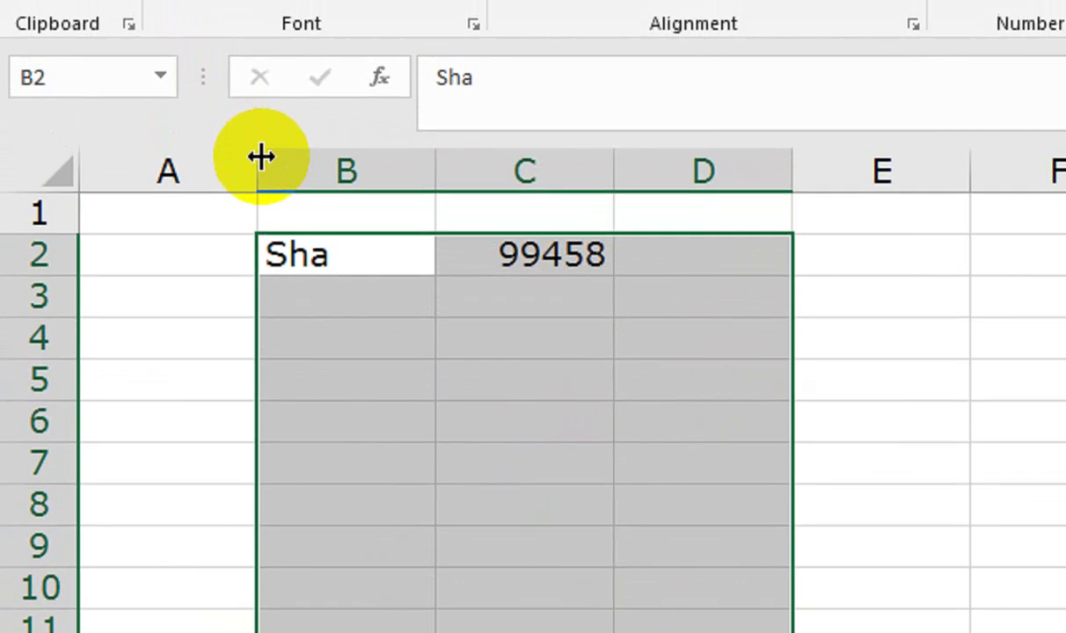
{"action": "left_click_drag", "start_coordinate": [261, 157], "coordinate": [136, 156]}
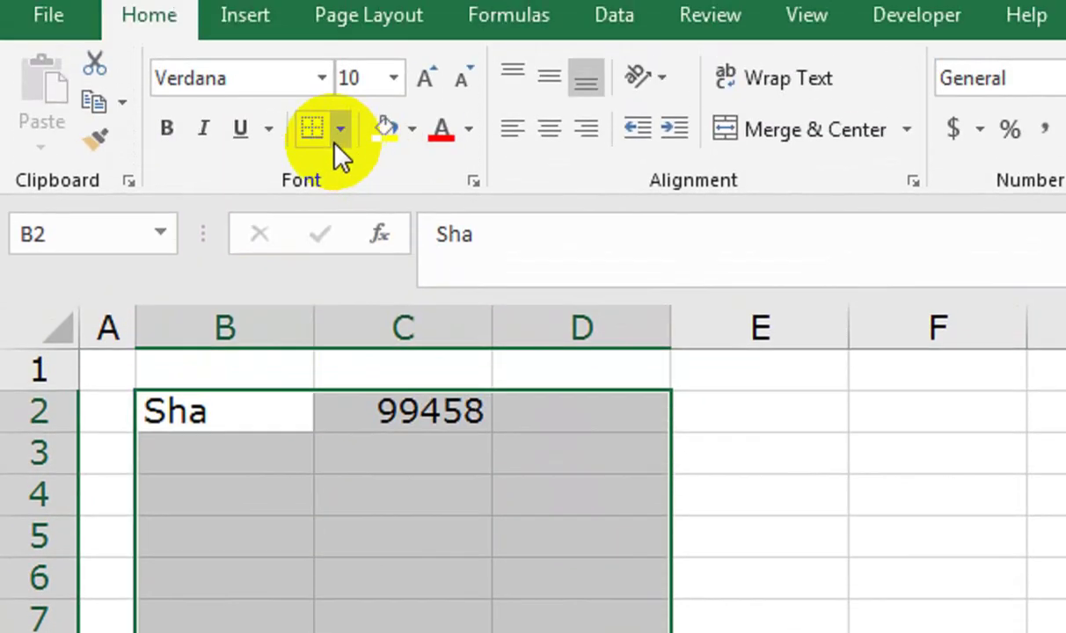
{"action": "left_click", "coordinate": [339, 134]}
{"action": "left_click", "coordinate": [355, 431]}
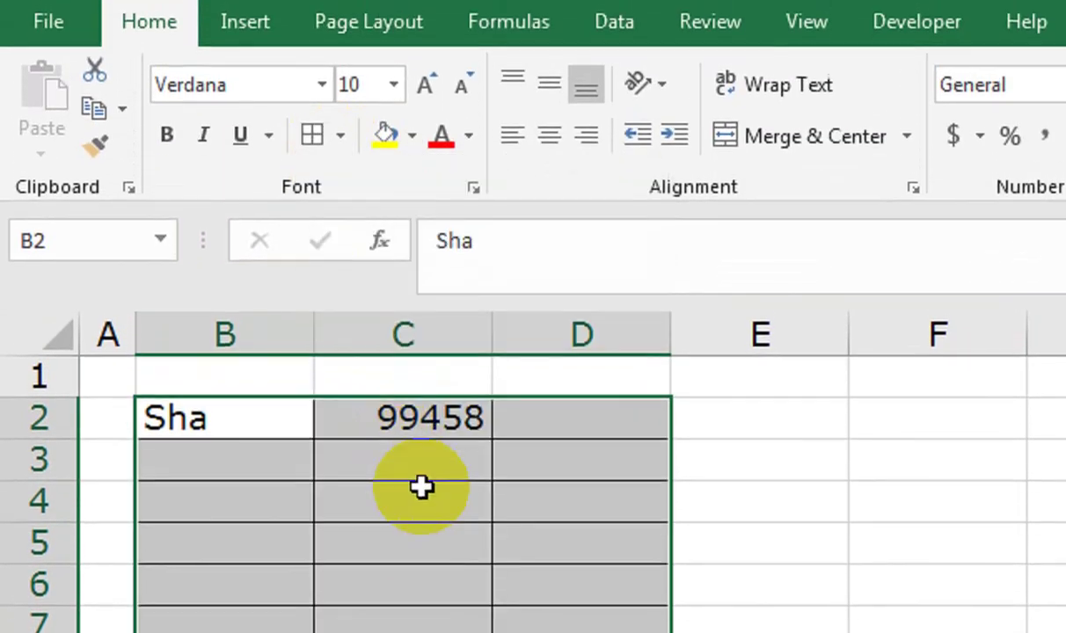
Centre the name and total in B2:C2, then select C4:C7.
{"action": "left_click_drag", "start_coordinate": [307, 403], "coordinate": [383, 398]}
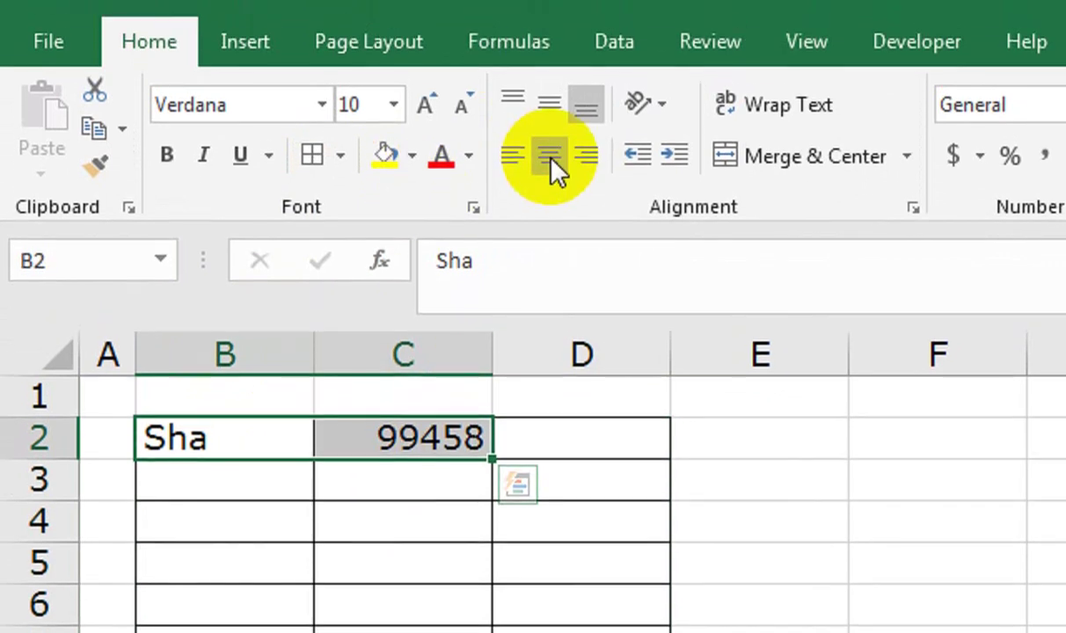
{"action": "left_click", "coordinate": [553, 167]}
{"action": "left_click", "coordinate": [564, 445]}
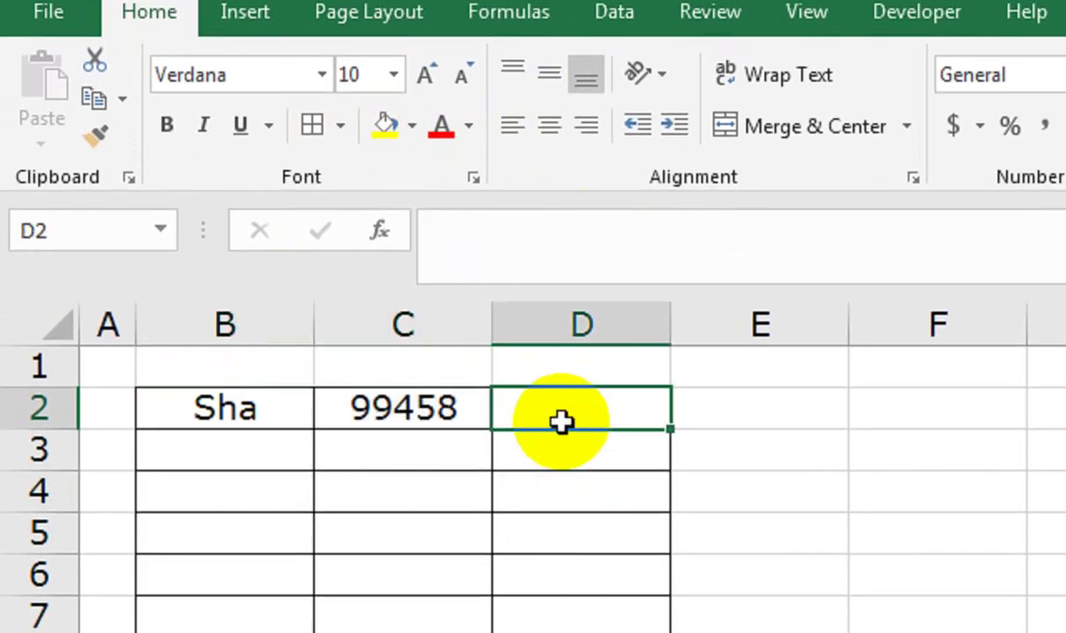
{"action": "left_click", "coordinate": [356, 459]}
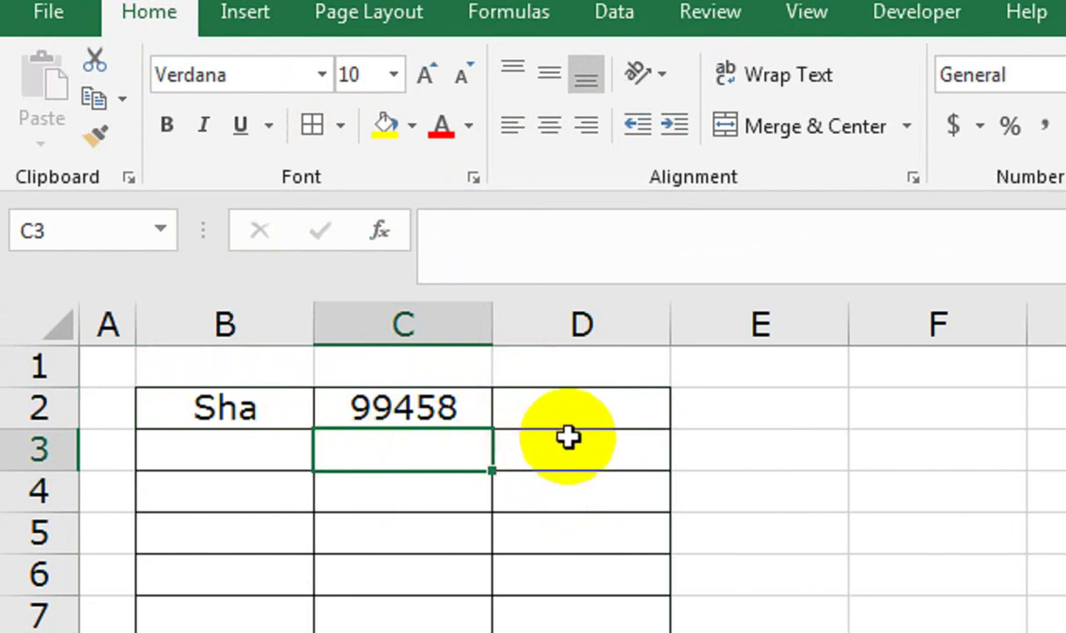
{"action": "left_click_drag", "start_coordinate": [401, 491], "coordinate": [400, 607]}
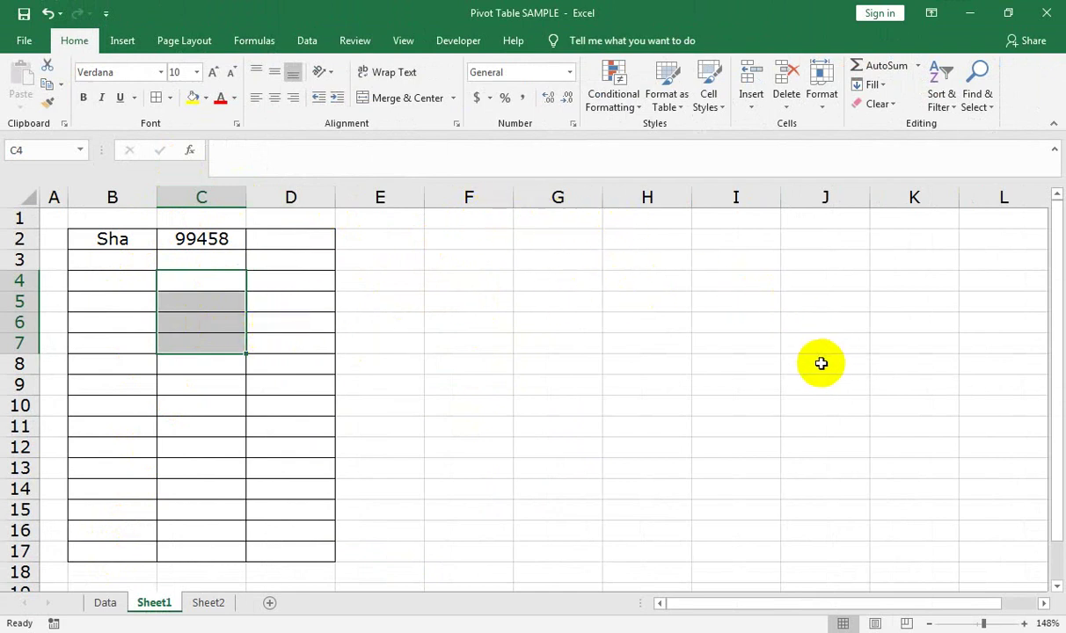
Enter the first ledger entry: 20-Sep-22 in B3 and 10000 in C3.
{"action": "left_click", "coordinate": [202, 241]}
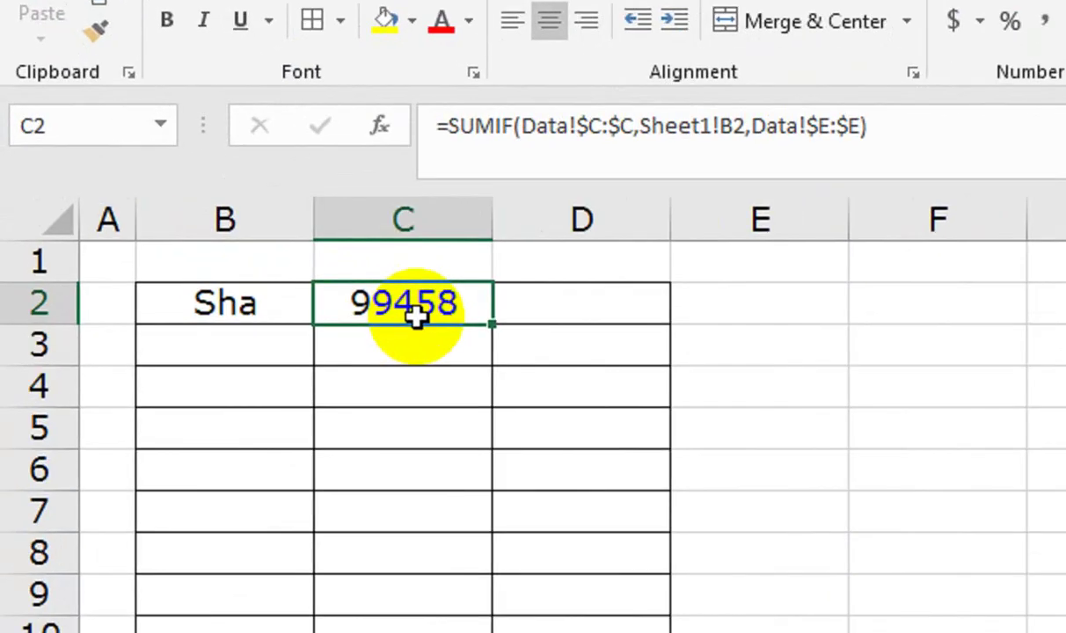
{"action": "left_click", "coordinate": [516, 306]}
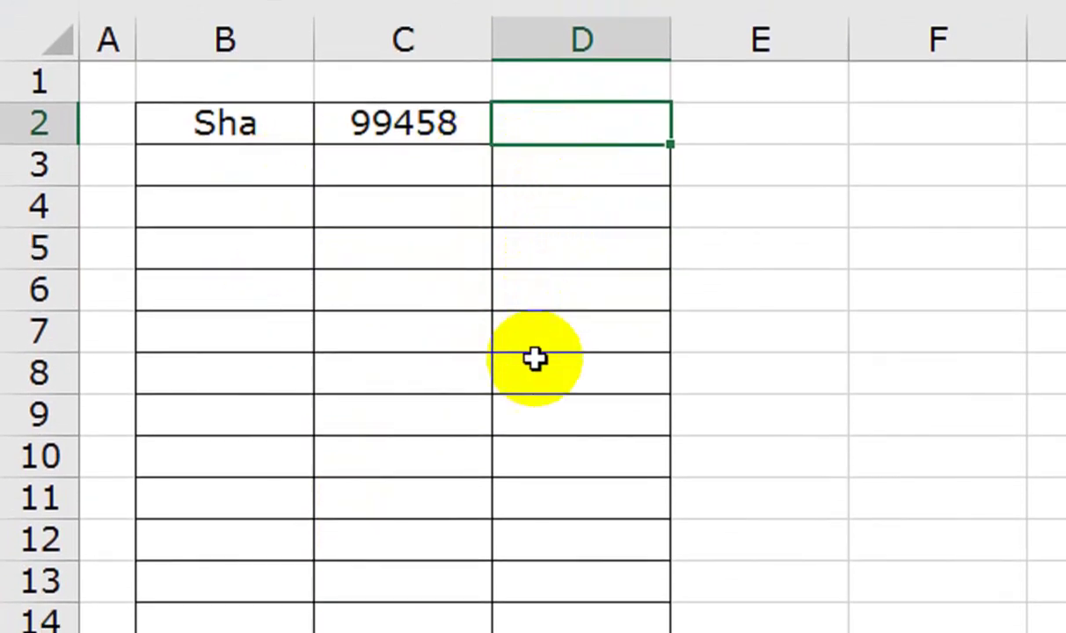
{"action": "left_click", "coordinate": [538, 165]}
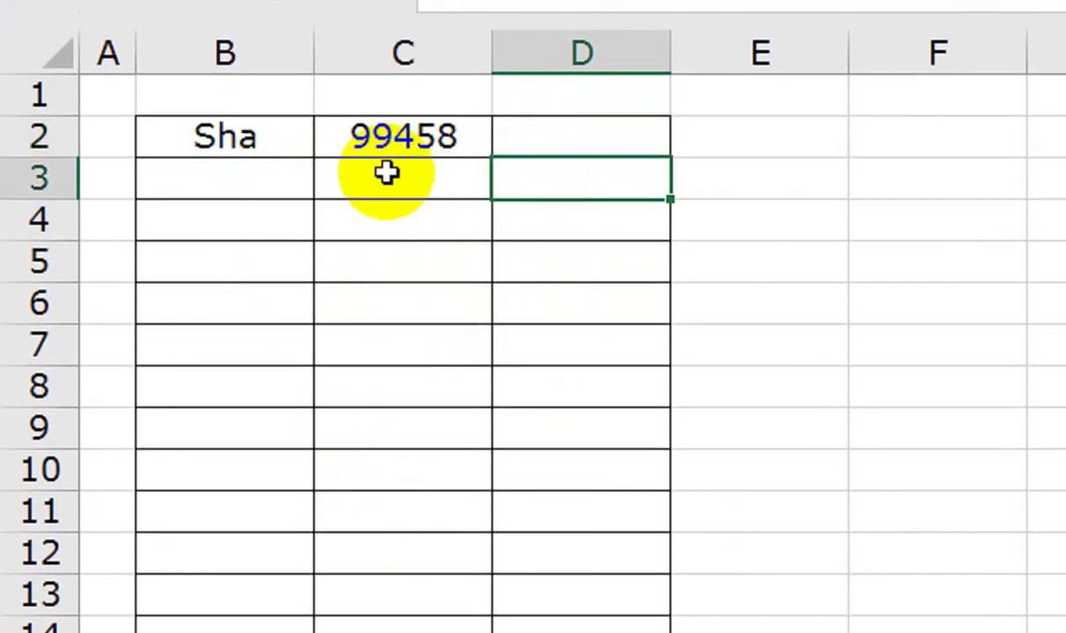
{"action": "left_click", "coordinate": [387, 174]}
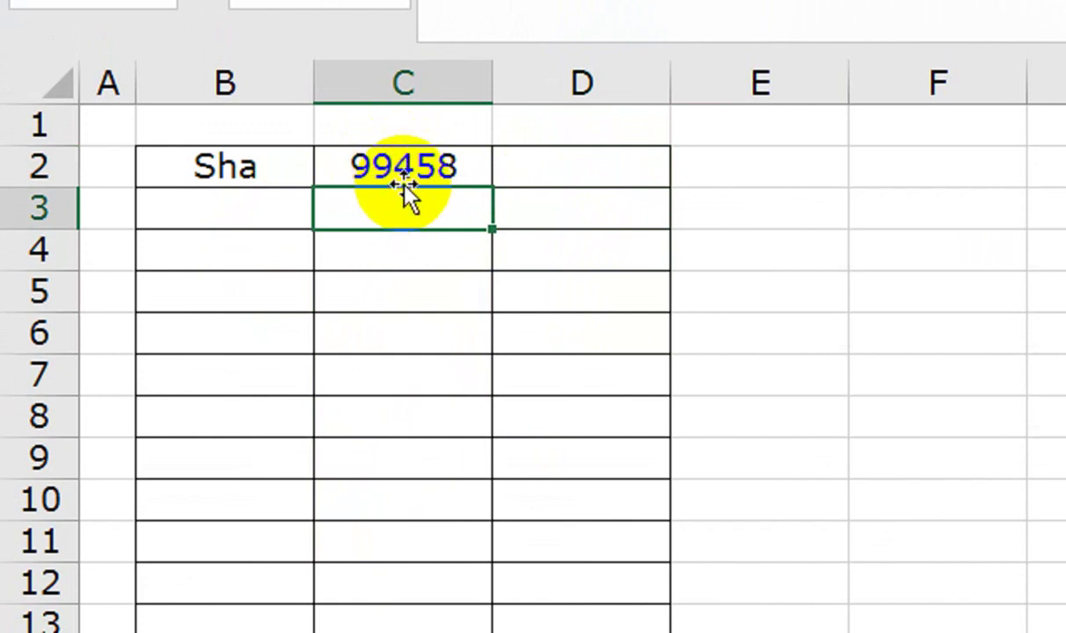
{"action": "key", "text": "Left"}
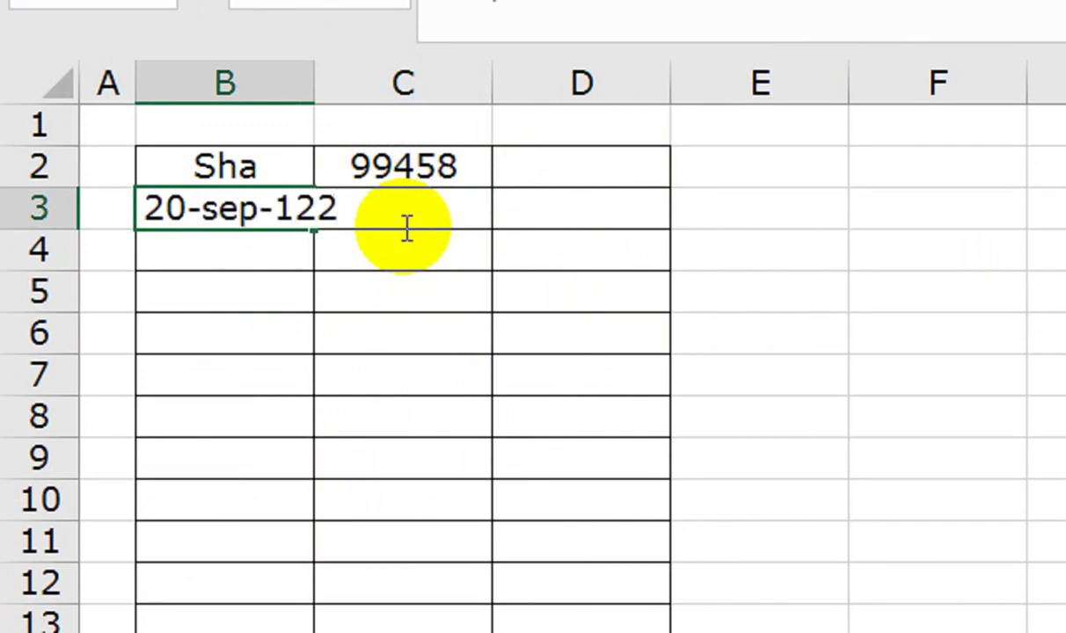
{"action": "type", "text": "2"}
{"action": "key", "text": "Return"}
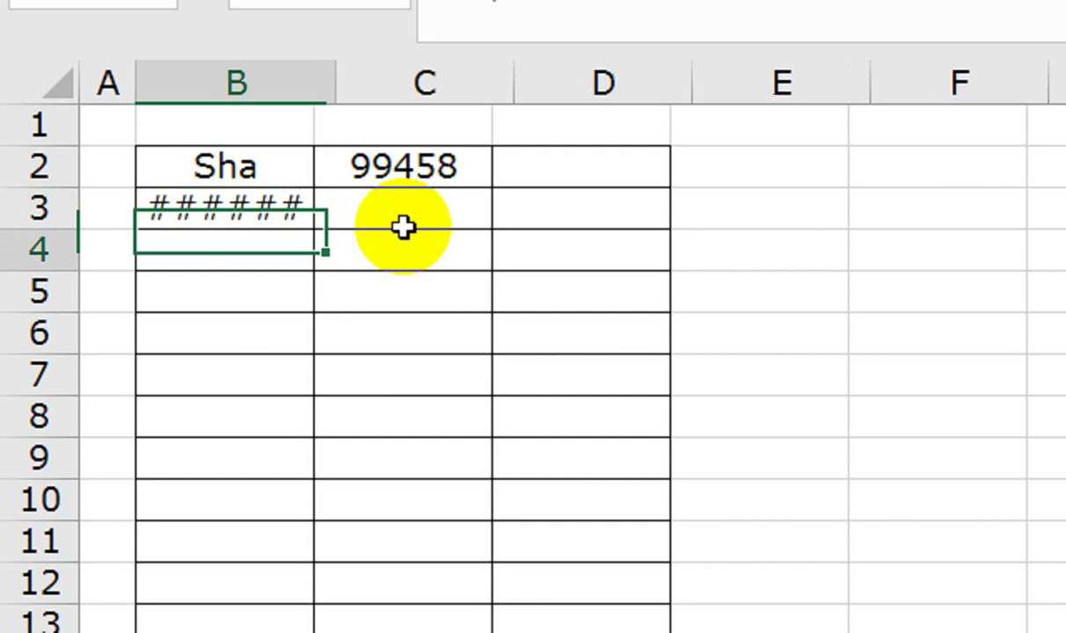
{"action": "left_click", "coordinate": [404, 229]}
{"action": "type", "text": "10"}
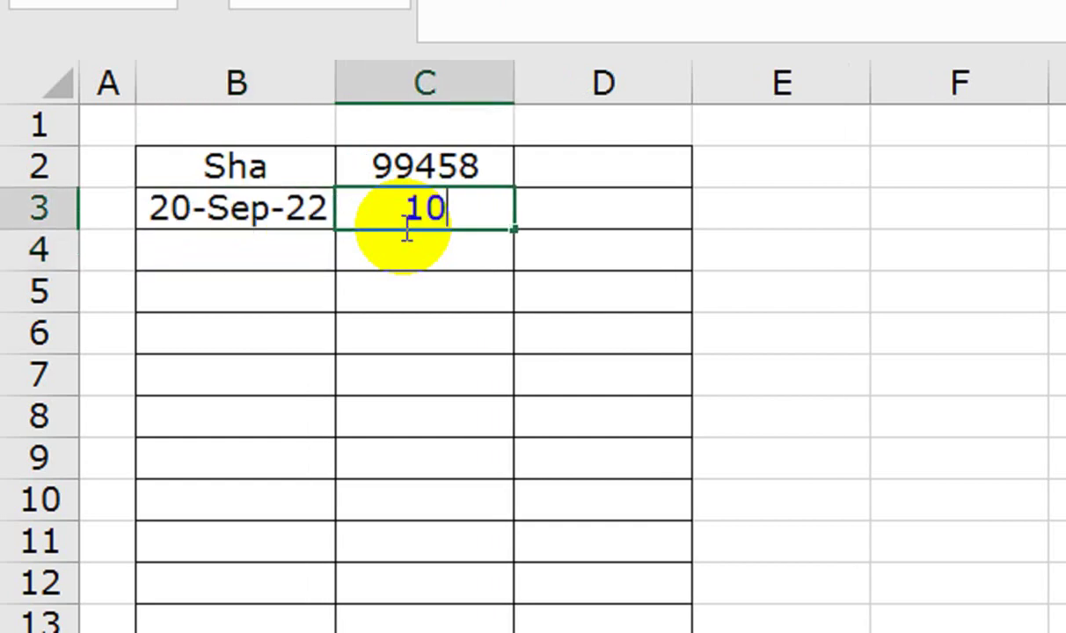
{"action": "type", "text": "000"}
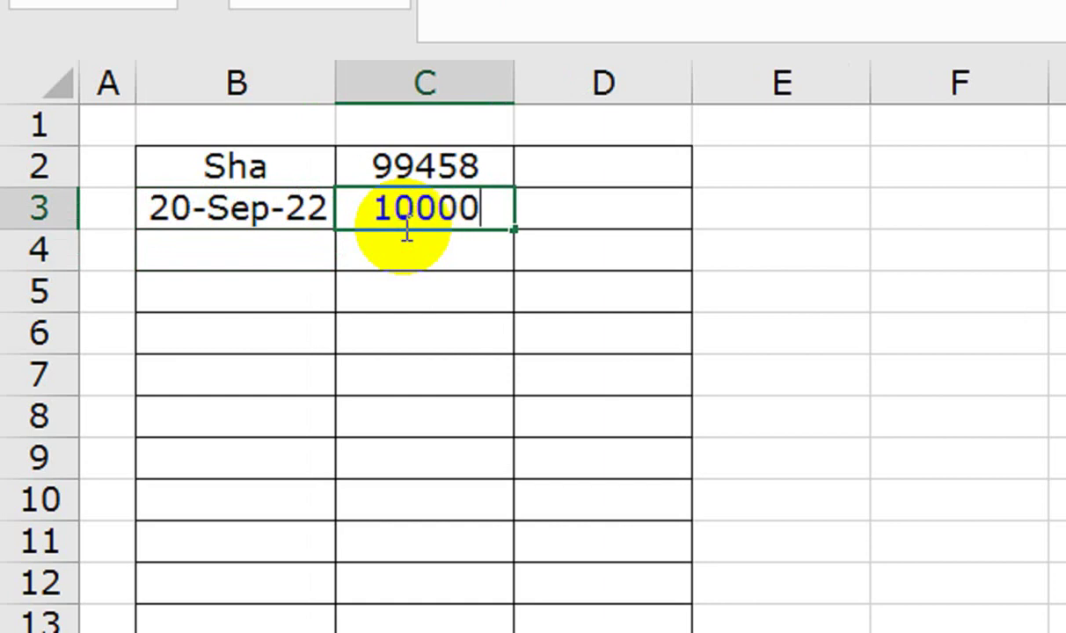
{"action": "key", "text": "Return"}
Enter the second ledger entry: 21-Sep-22 in B4 and 15000 in C4.
{"action": "key", "text": "Left"}
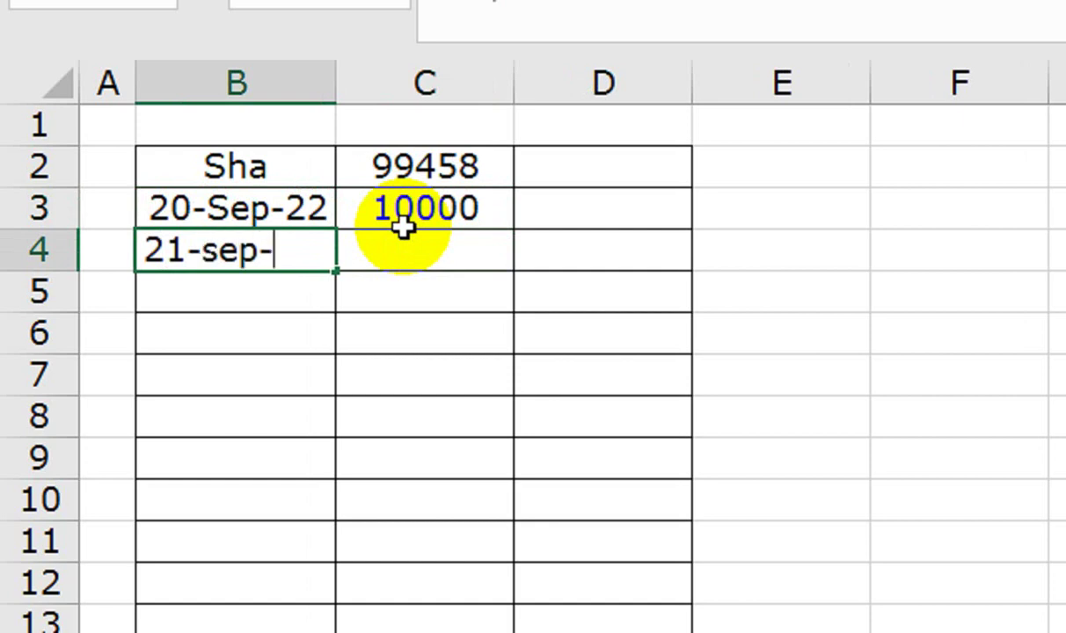
{"action": "key", "text": "ctrl+Return"}
{"action": "key", "text": "Right"}
{"action": "type", "text": "15000"}
{"action": "key", "text": "Return"}
{"action": "key", "text": "Up"}
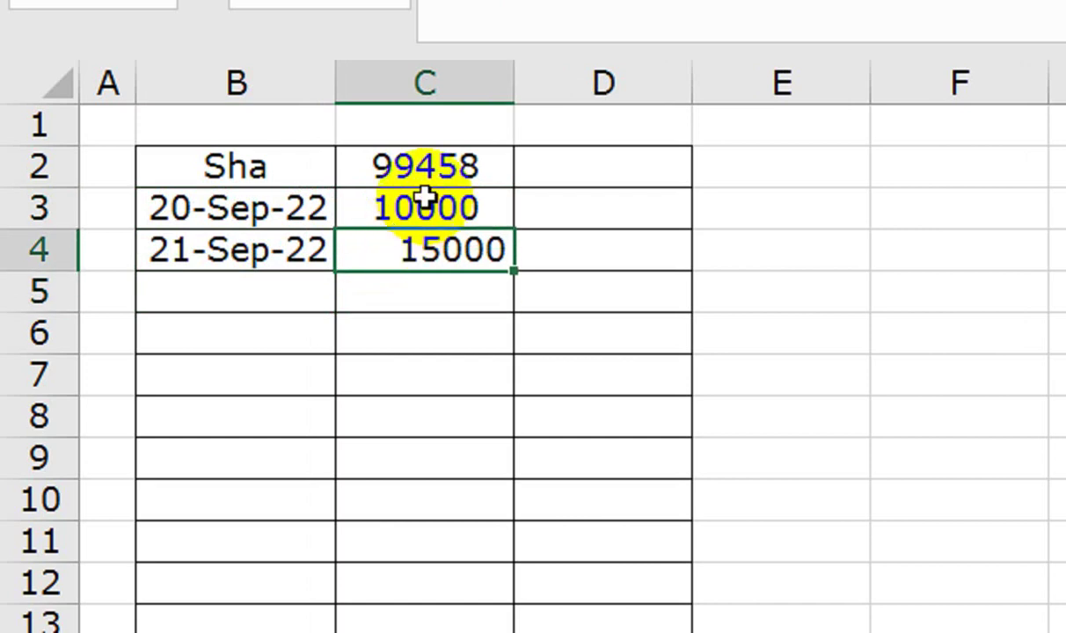
{"action": "left_click", "coordinate": [440, 139]}
Centre column C's values, then select the amounts in C2:C4.
{"action": "left_click", "coordinate": [546, 157]}
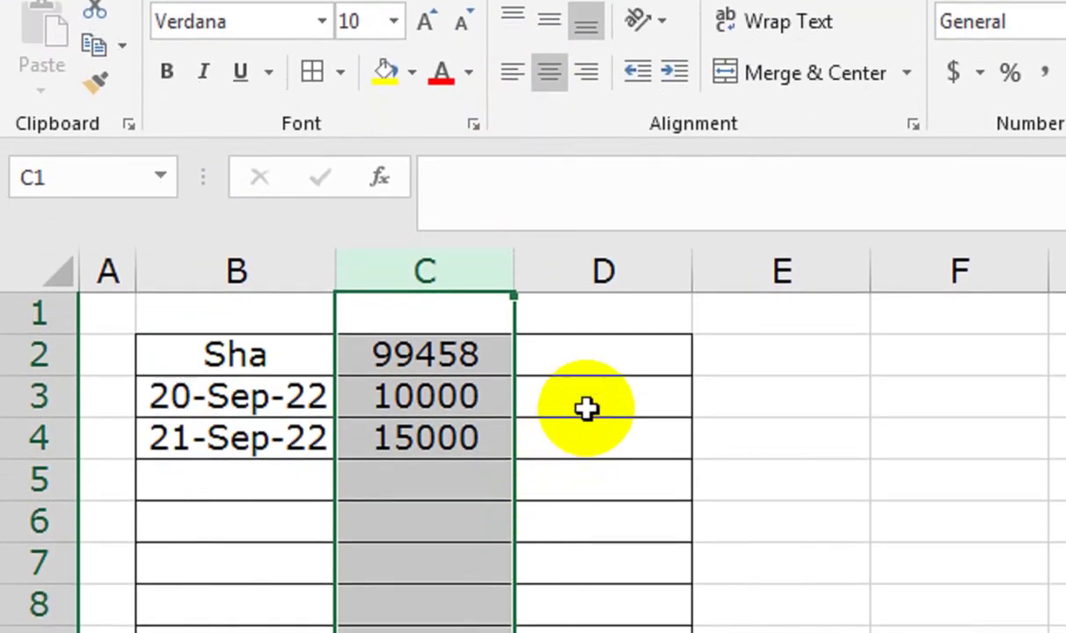
{"action": "left_click", "coordinate": [587, 407]}
{"action": "left_click", "coordinate": [587, 352]}
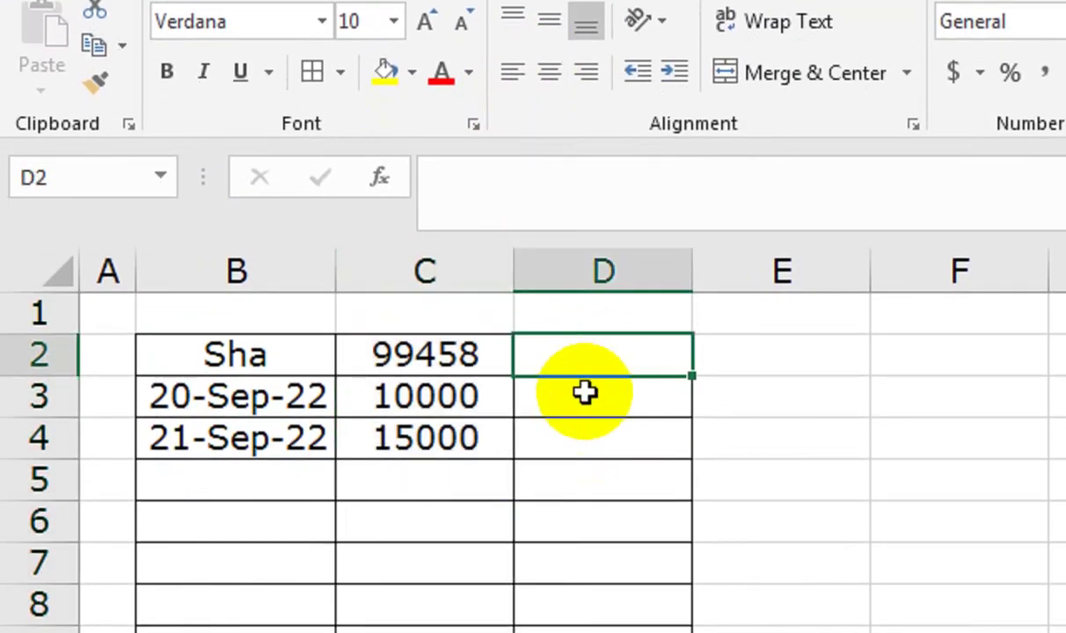
{"action": "mouse_move", "coordinate": [440, 405]}
{"action": "left_mouse_down"}
{"action": "mouse_move", "coordinate": [493, 556]}
{"action": "mouse_move", "coordinate": [493, 495]}
{"action": "left_mouse_up"}
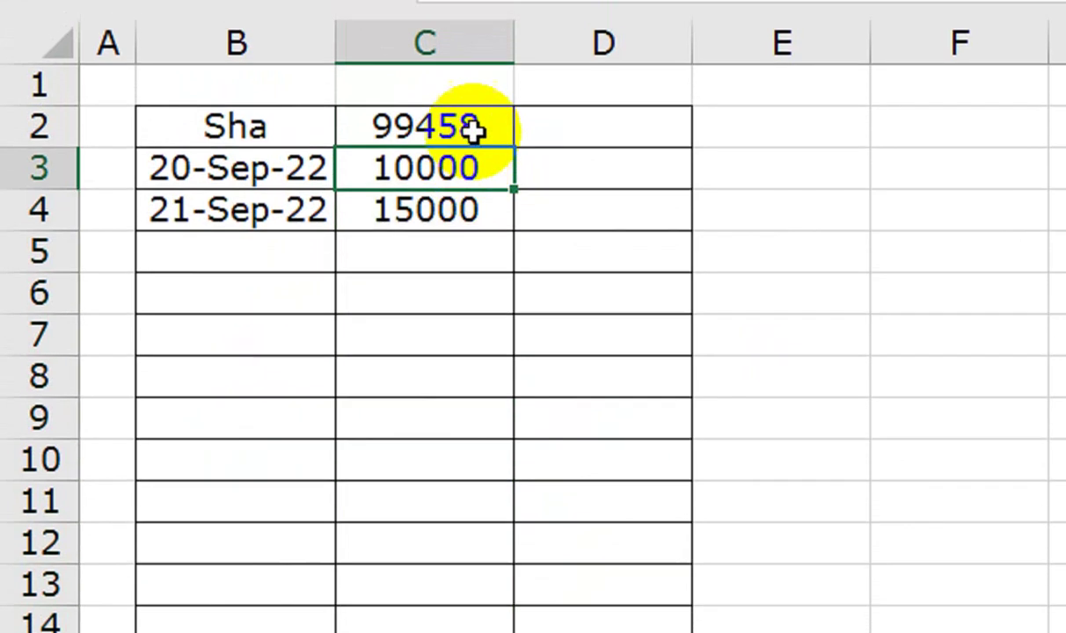
{"action": "left_click_drag", "start_coordinate": [476, 131], "coordinate": [498, 238]}
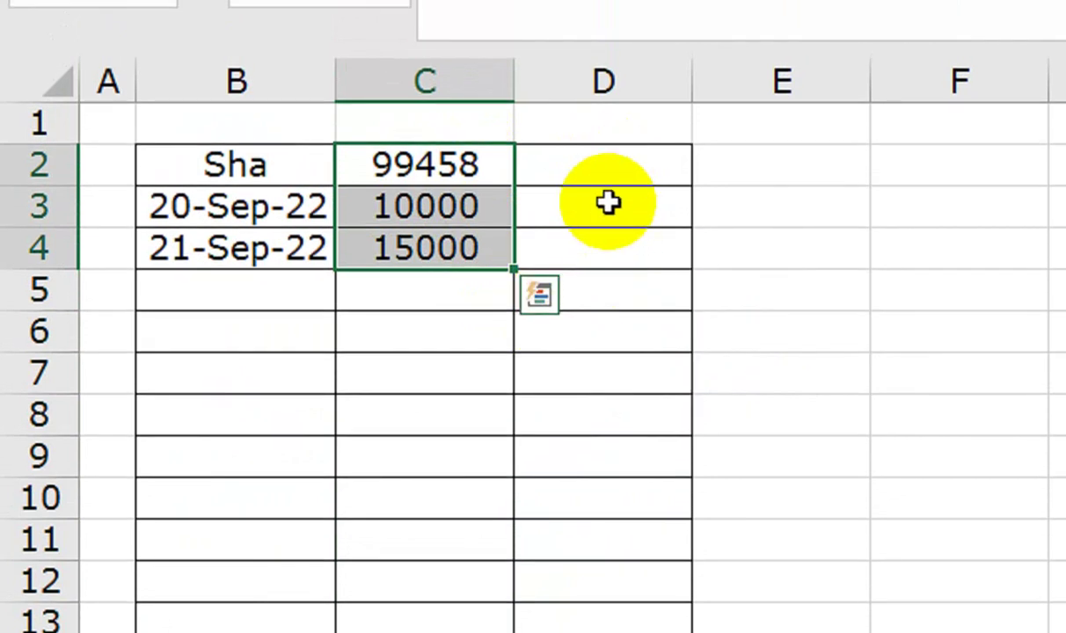
Preview a running total from the Quick Analysis Totals choices, then dismiss it.
{"action": "left_click", "coordinate": [540, 296]}
{"action": "left_click", "coordinate": [486, 369]}
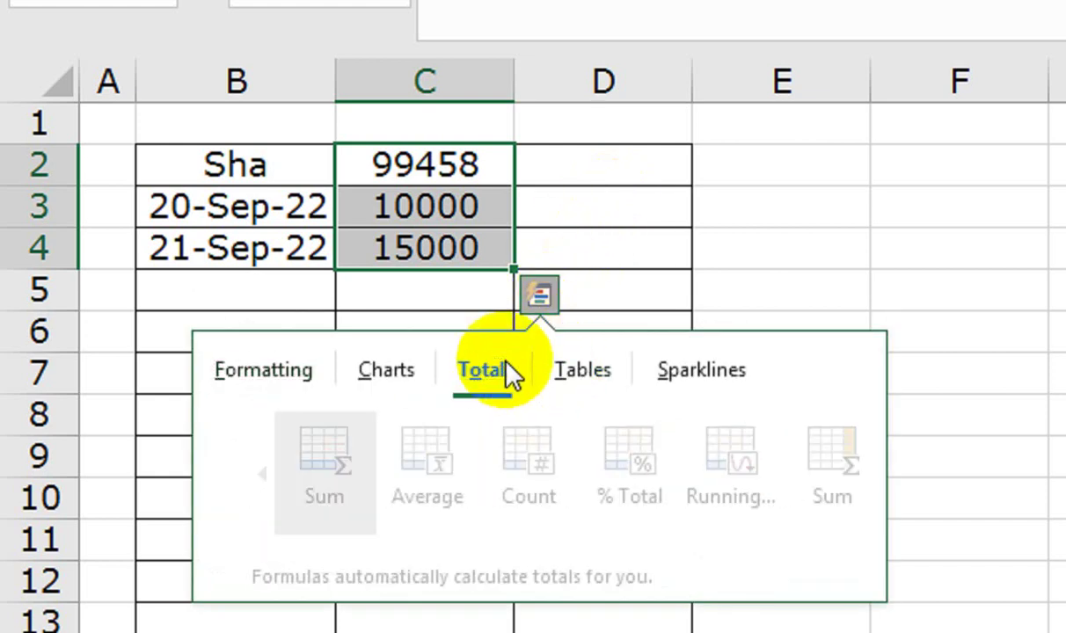
{"action": "left_click", "coordinate": [825, 467]}
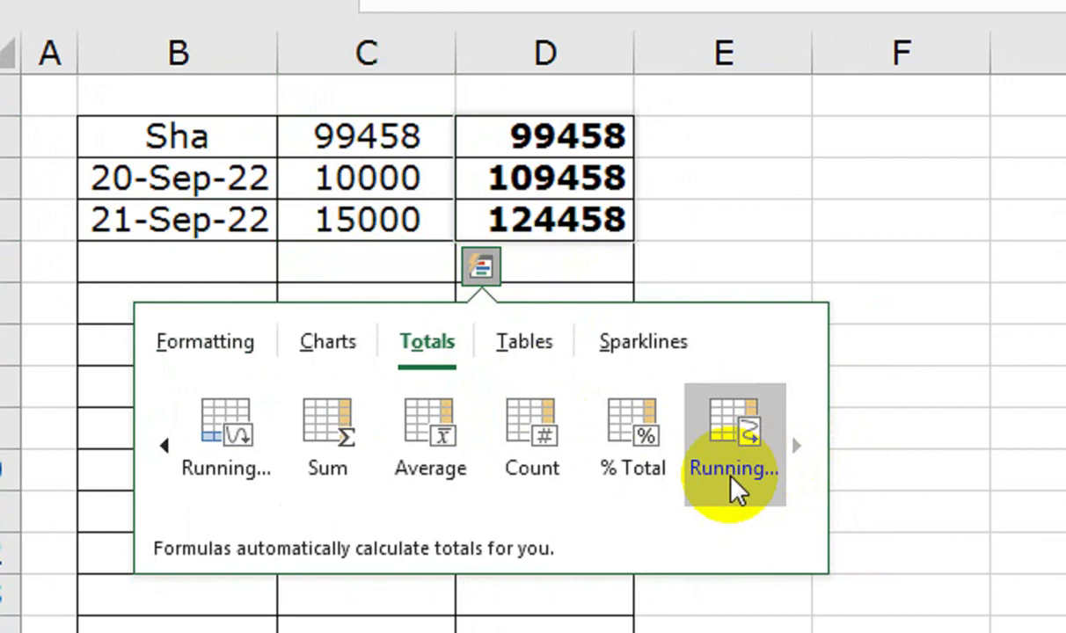
{"action": "left_click", "coordinate": [787, 189]}
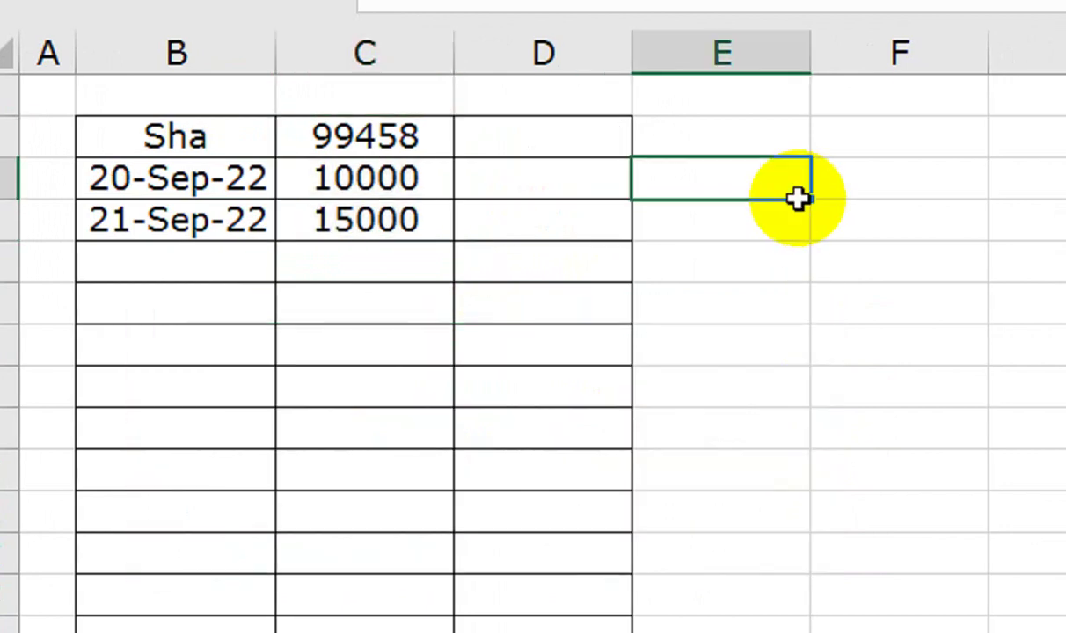
Select the 10000 and 15000 amounts in C3:C4 and preview their Running Total.
{"action": "left_click_drag", "start_coordinate": [423, 163], "coordinate": [422, 221]}
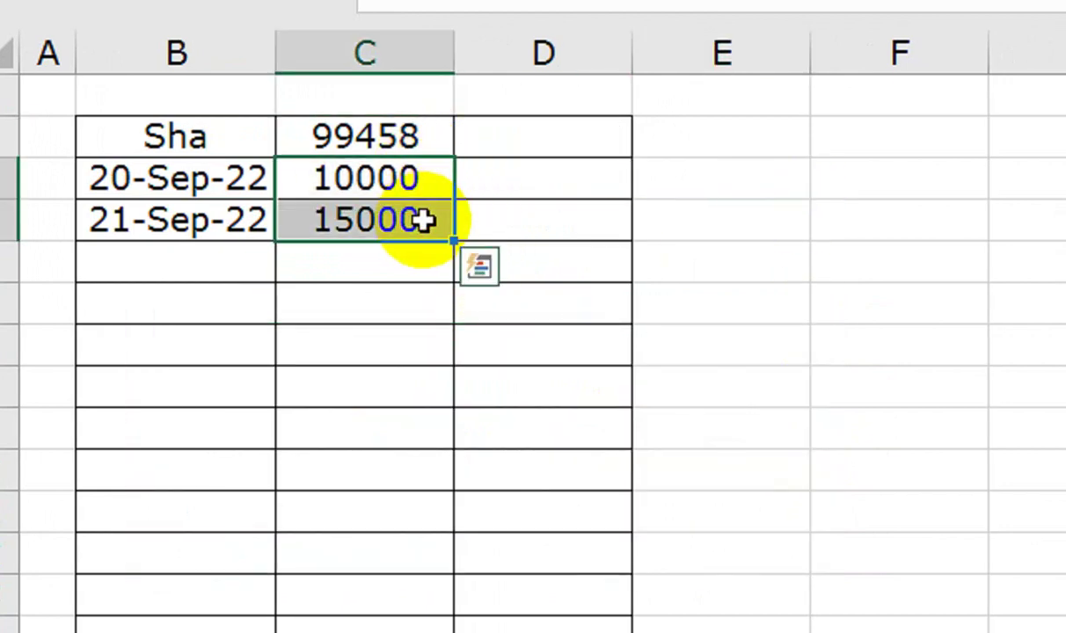
{"action": "left_click", "coordinate": [478, 268]}
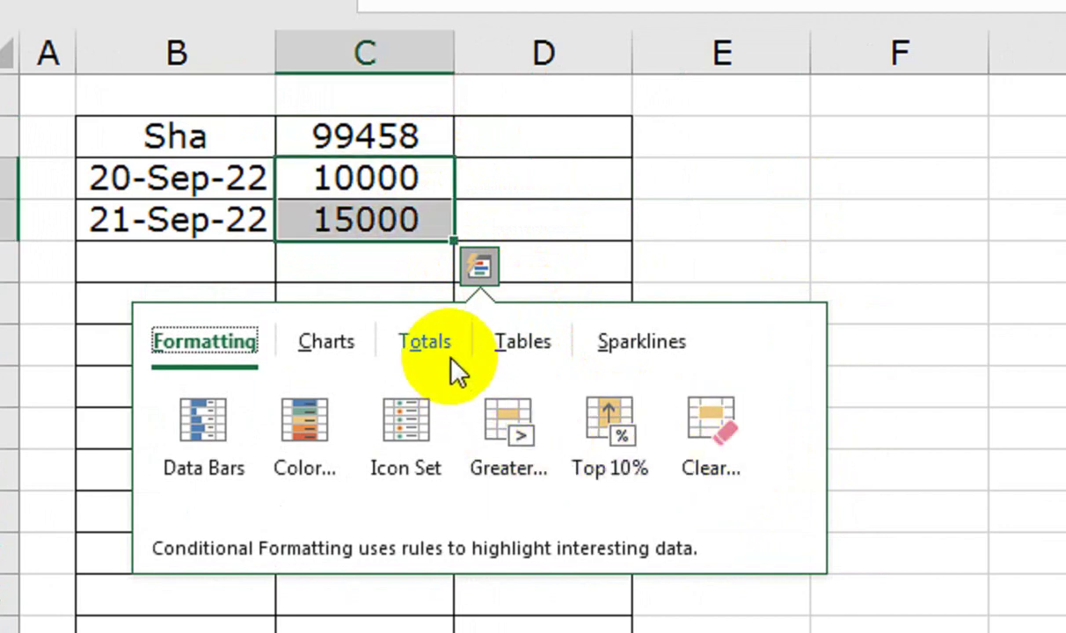
{"action": "left_click", "coordinate": [430, 344]}
{"action": "left_click", "coordinate": [789, 446]}
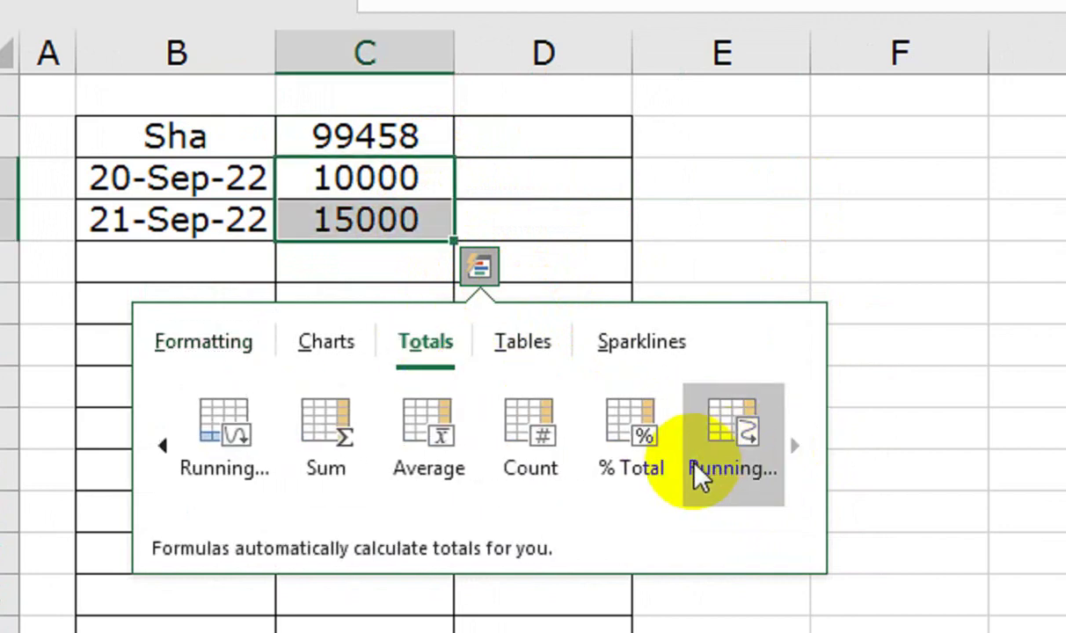
{"action": "left_click", "coordinate": [691, 466]}
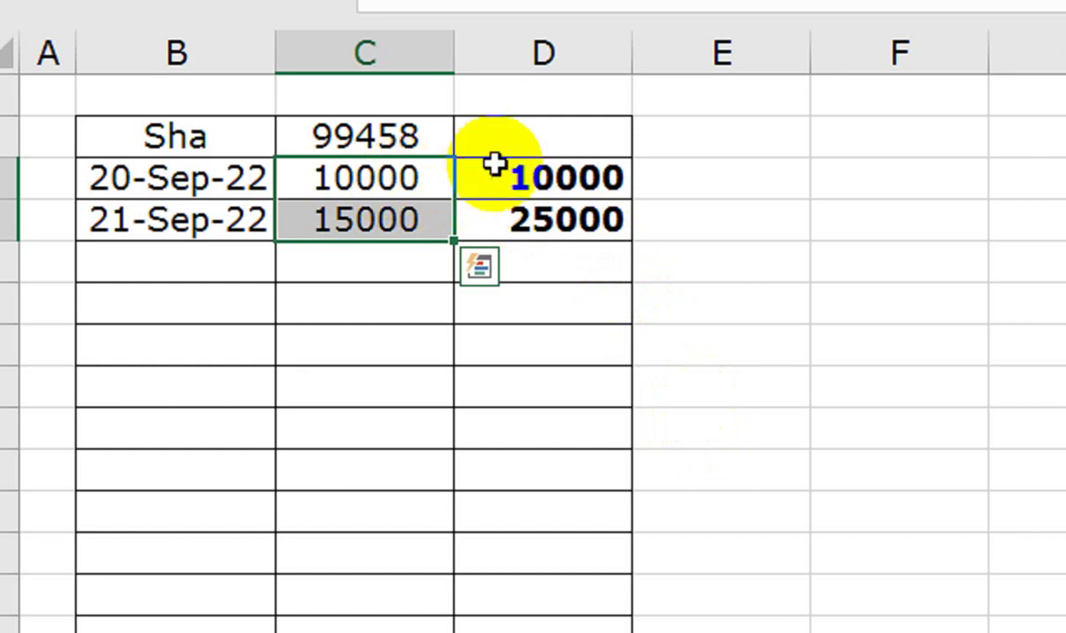
Edit D3's running total to =SUM(C$3:C3) by dropping the first dollar sign.
{"action": "left_click", "coordinate": [536, 222]}
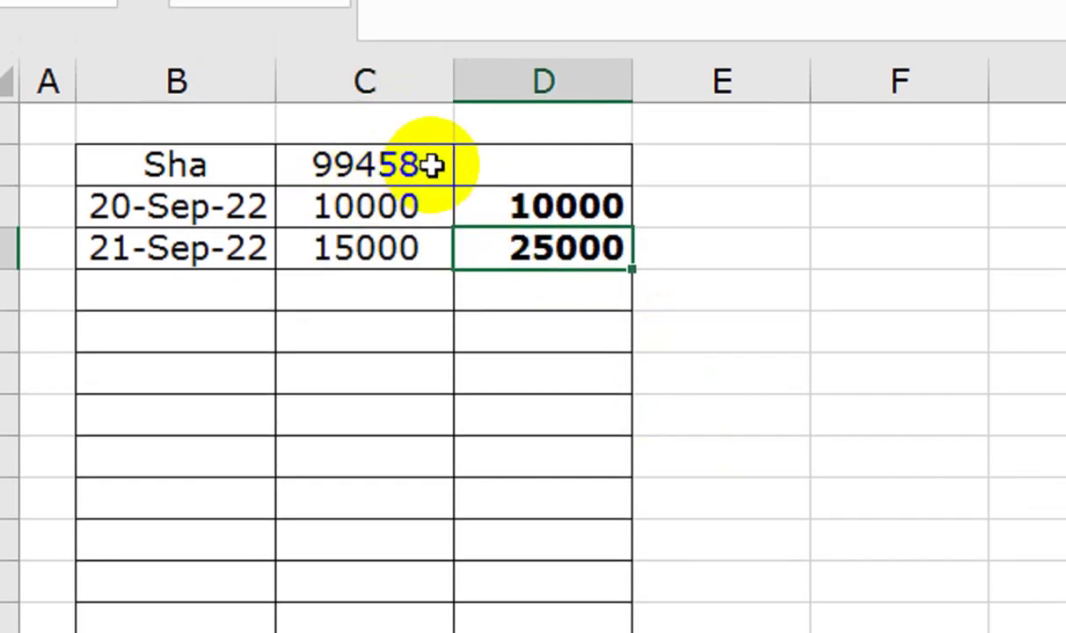
{"action": "left_click", "coordinate": [496, 286]}
{"action": "left_click", "coordinate": [541, 414]}
{"action": "left_click", "coordinate": [536, 212]}
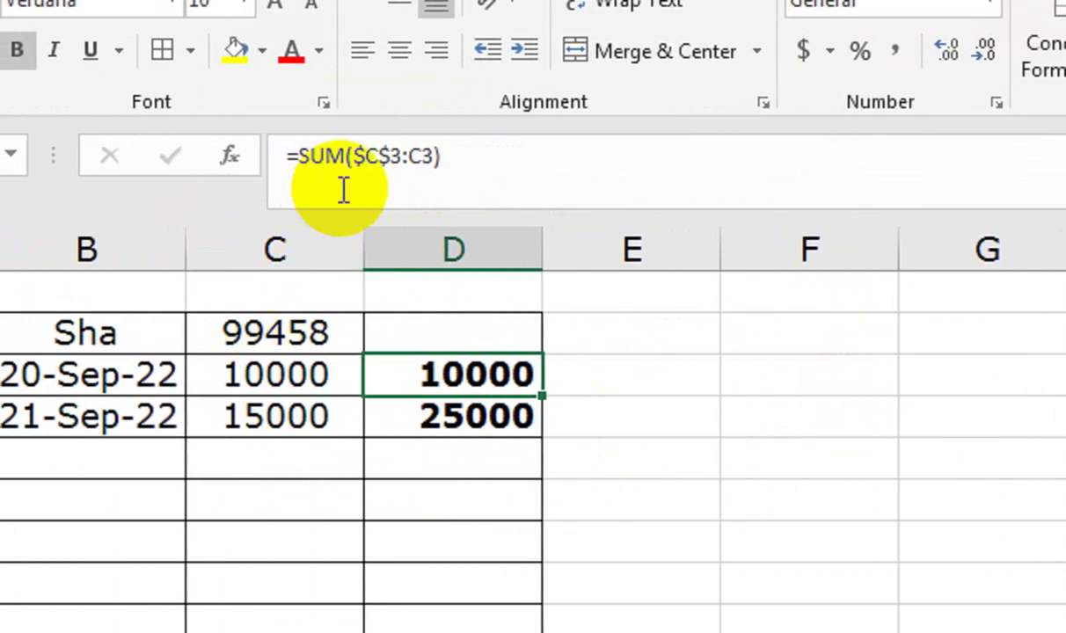
{"action": "left_click", "coordinate": [343, 189]}
{"action": "left_click", "coordinate": [362, 158]}
{"action": "key", "text": "BackSpace"}
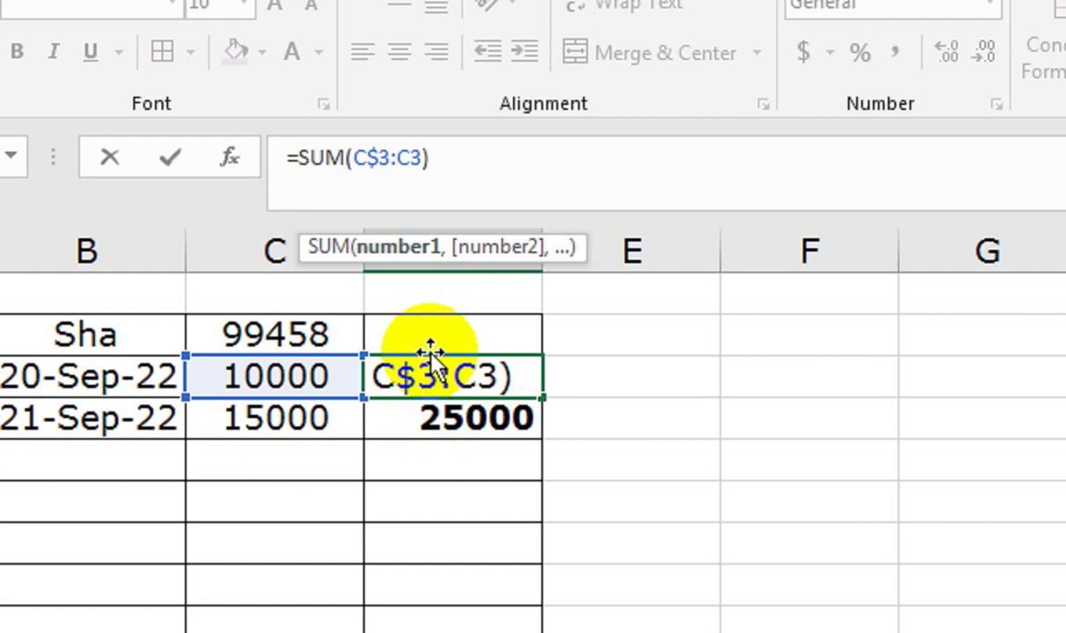
{"action": "key", "text": "Return"}
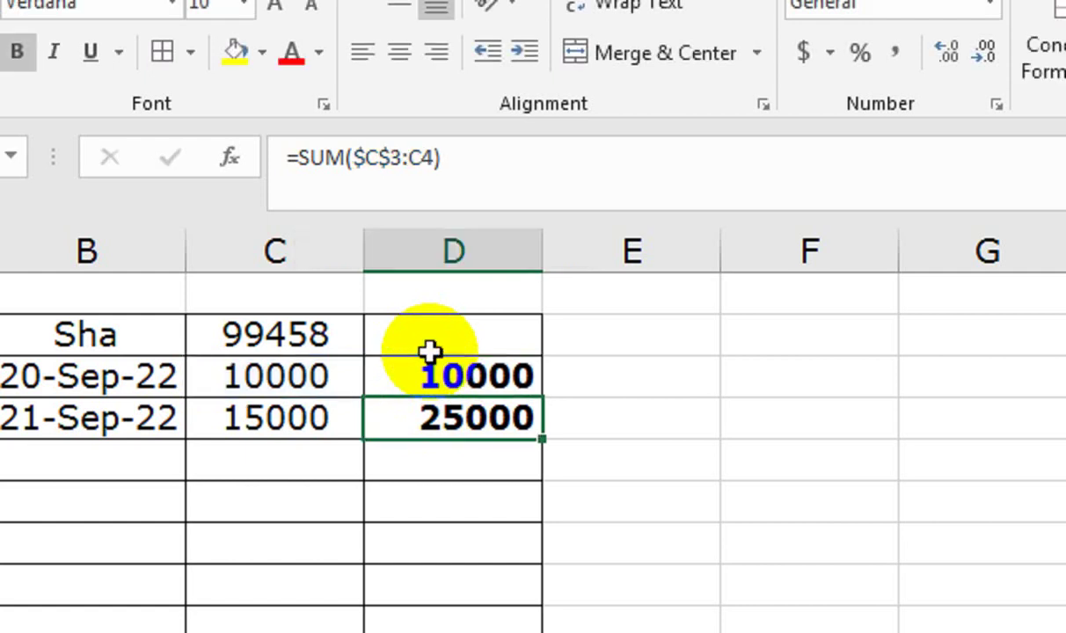
Fill the D3 running-total formula down column D to row 14.
{"action": "left_click", "coordinate": [434, 361]}
{"action": "mouse_move", "coordinate": [540, 397]}
{"action": "left_mouse_down"}
{"action": "mouse_move", "coordinate": [538, 584]}
{"action": "mouse_move", "coordinate": [534, 520]}
{"action": "left_mouse_up"}
{"action": "scroll", "coordinate": [563, 106], "scroll_direction": "up", "scroll_amount": 10}
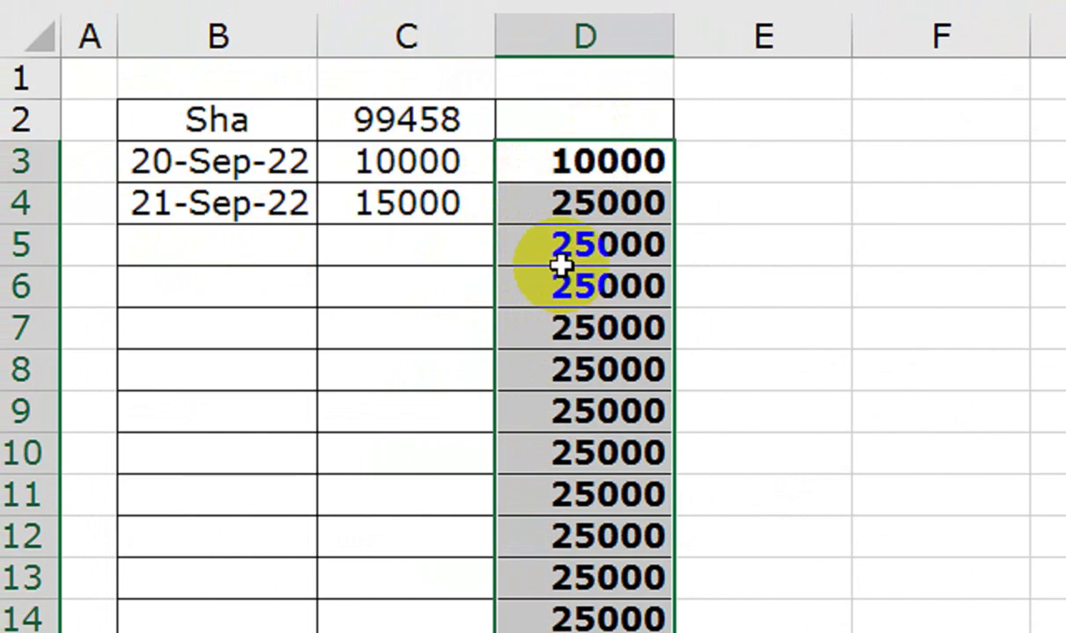
{"action": "left_click", "coordinate": [546, 189]}
Change D3 to =IF(B3="","",SUM(C$3:C3)) and fill it down column D.
{"action": "left_click", "coordinate": [432, 157]}
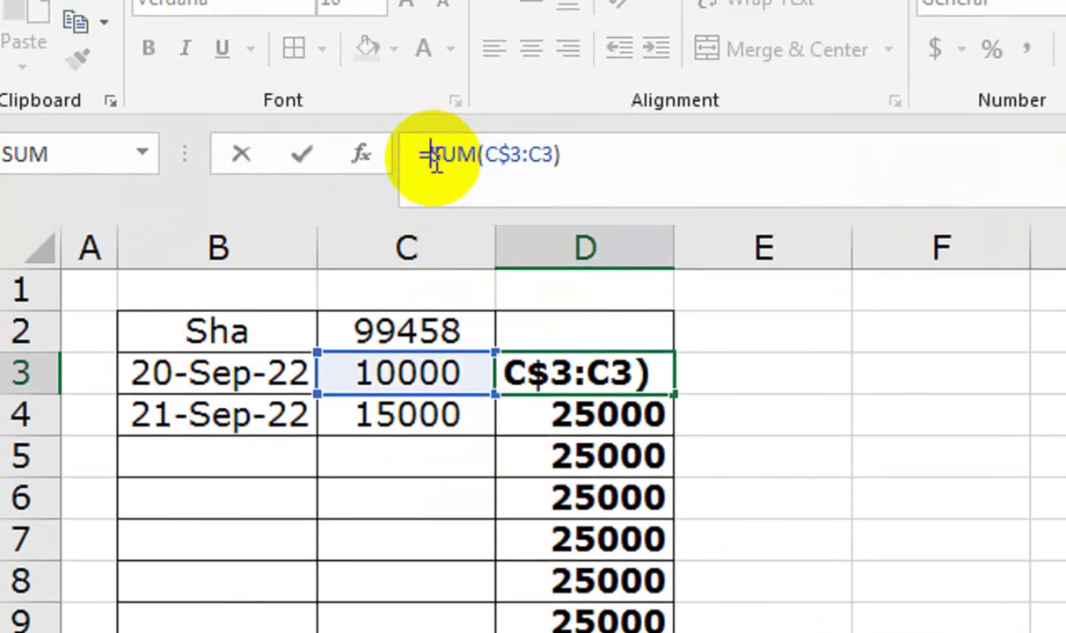
{"action": "type", "text": "if"}
{"action": "key", "text": "Tab"}
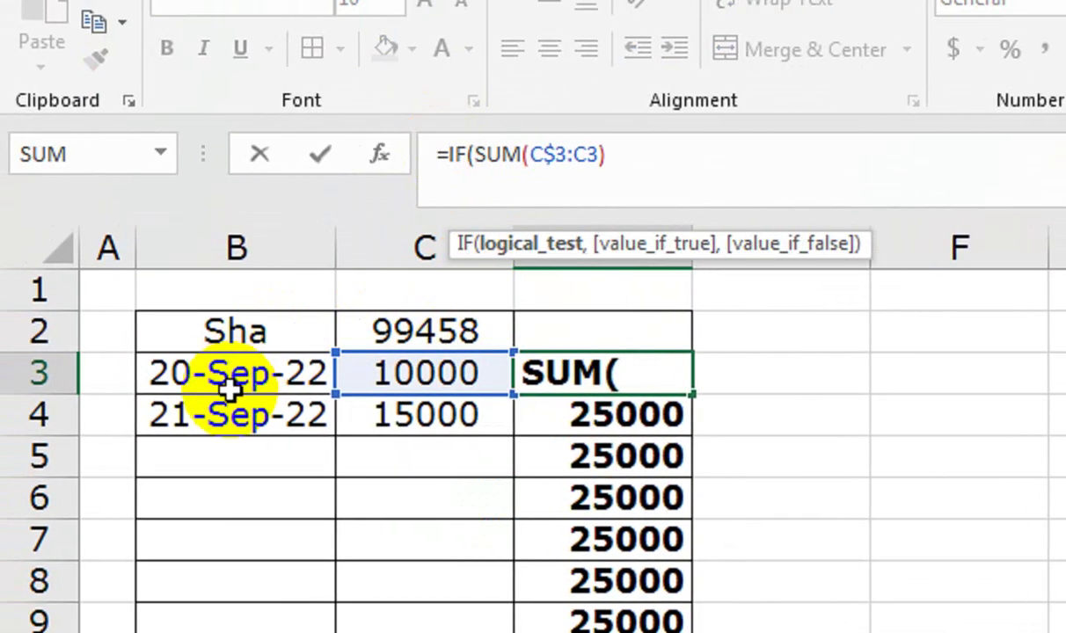
{"action": "left_click", "coordinate": [237, 374]}
{"action": "type", "text": "\"\""}
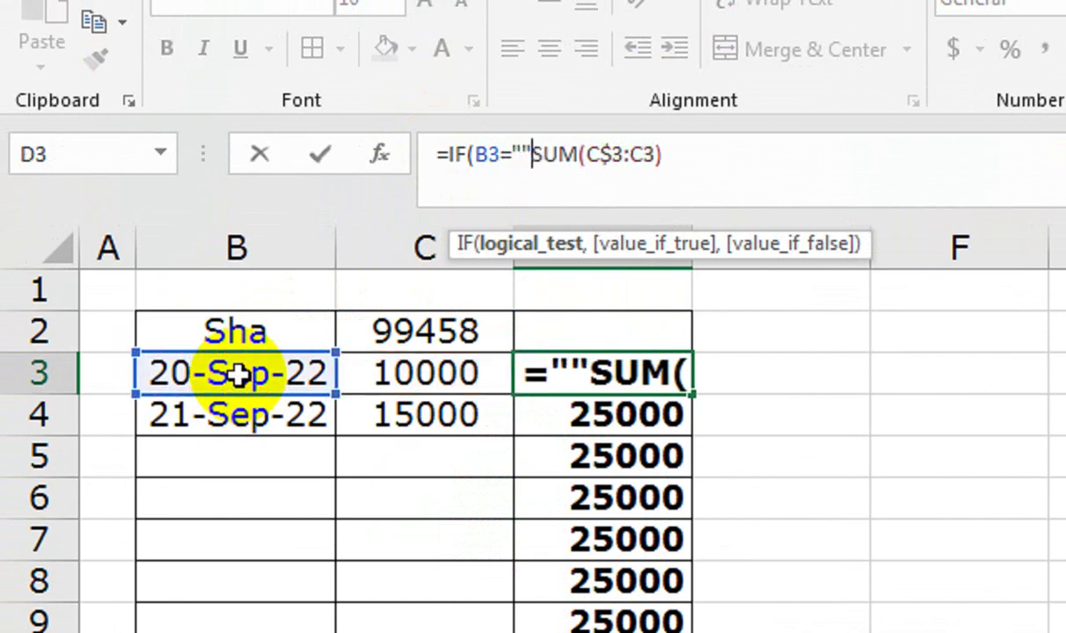
{"action": "type", "text": ",\"\","}
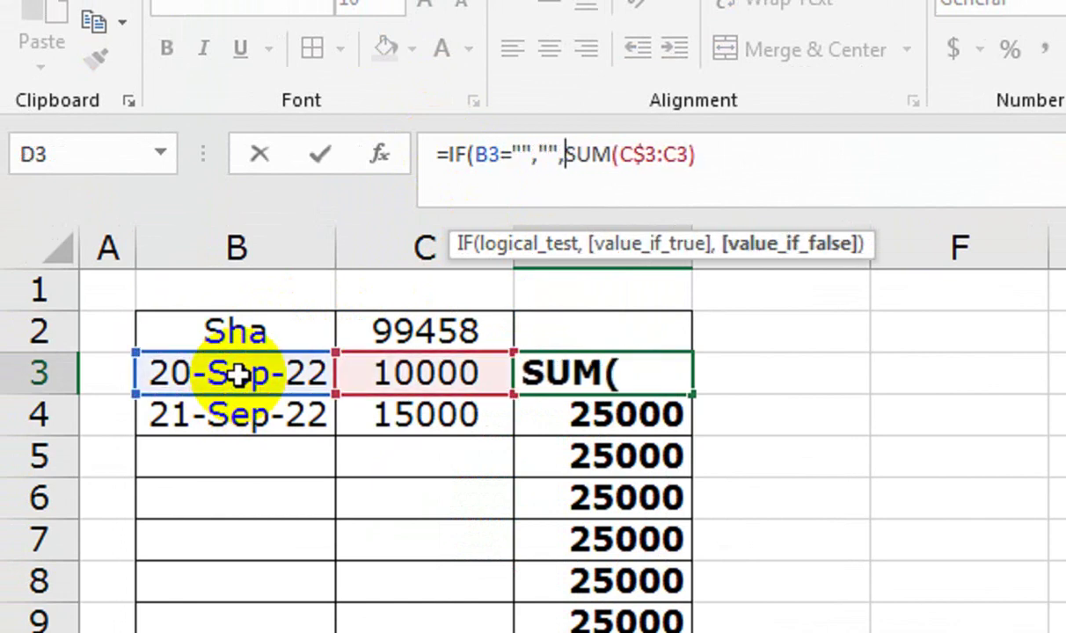
{"action": "key", "text": "Return"}
{"action": "key", "text": "Return"}
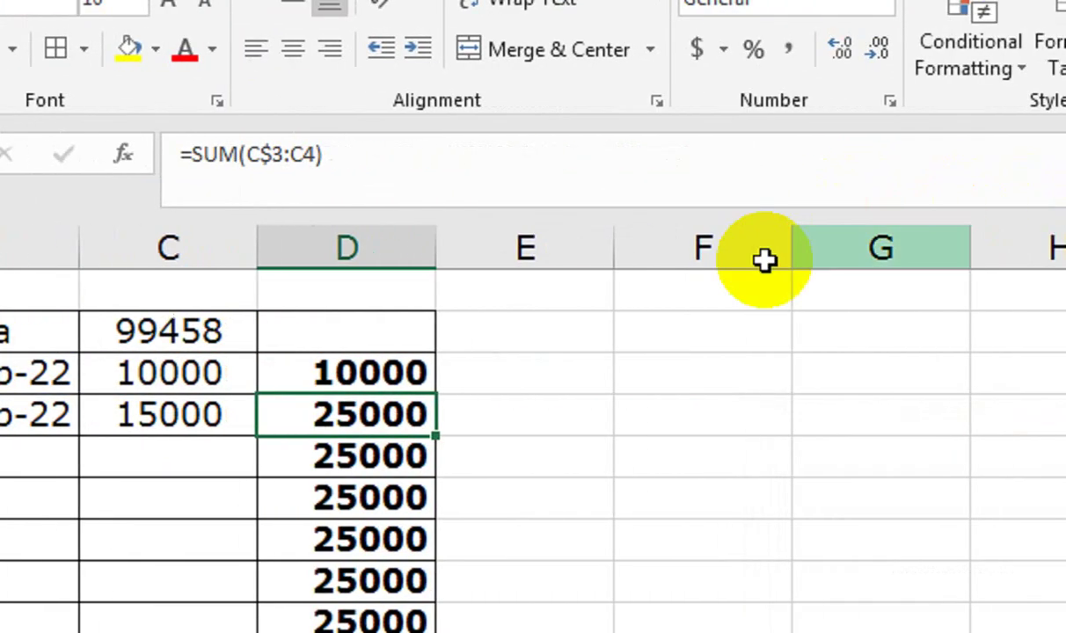
{"action": "left_click", "coordinate": [372, 376]}
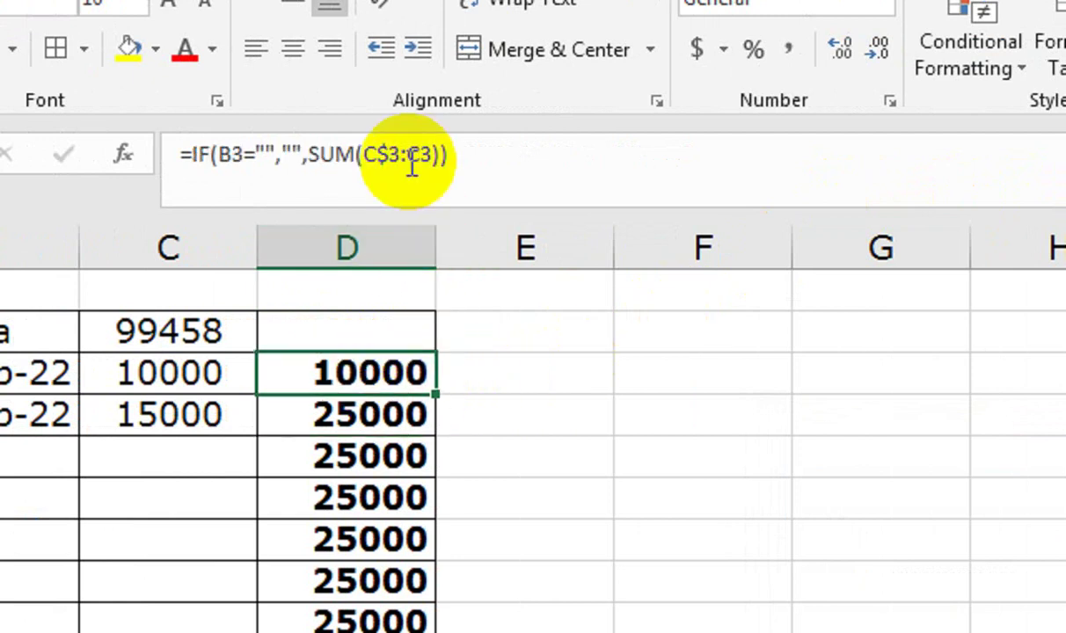
{"action": "double_click", "coordinate": [435, 395]}
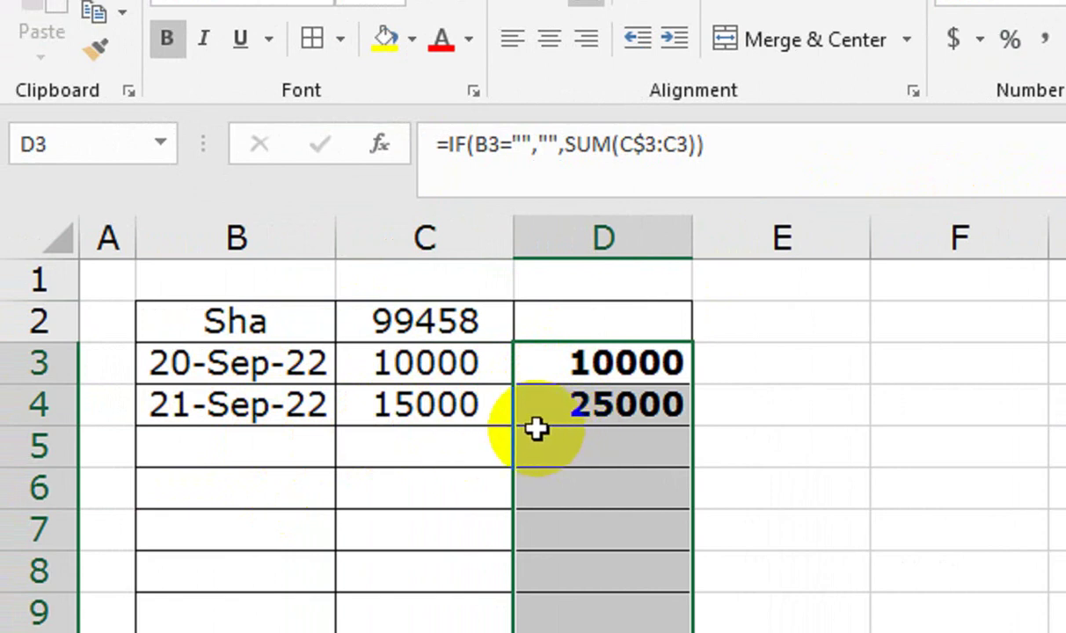
Enter a test entry of 22-Sep-22 and 5000 in B5:C5.
{"action": "left_click", "coordinate": [246, 459]}
{"action": "type", "text": "22-sep-22"}
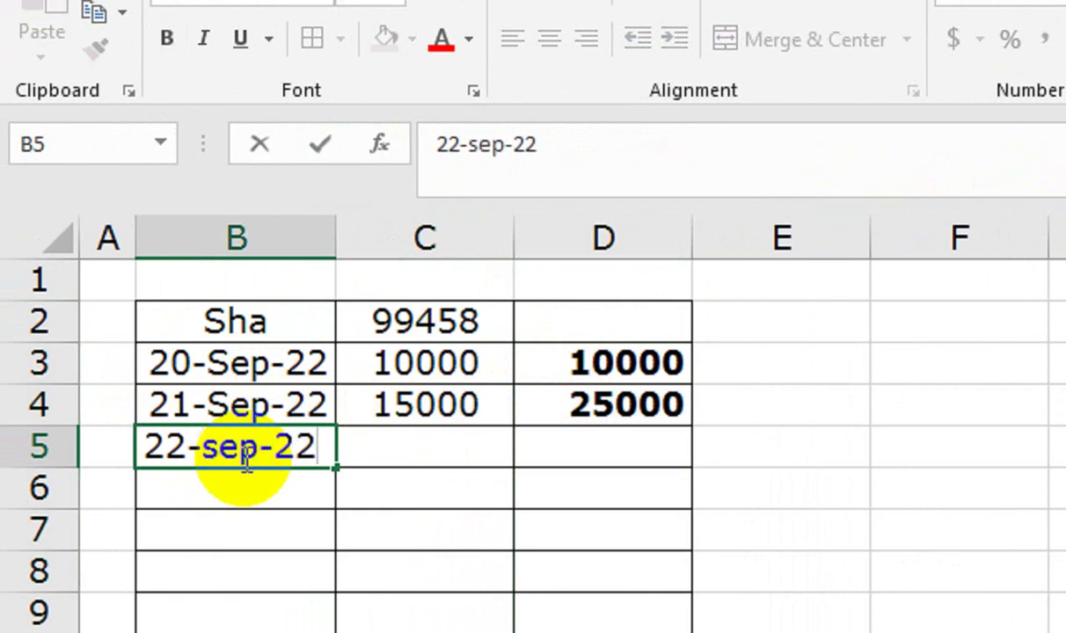
{"action": "key", "text": "Tab"}
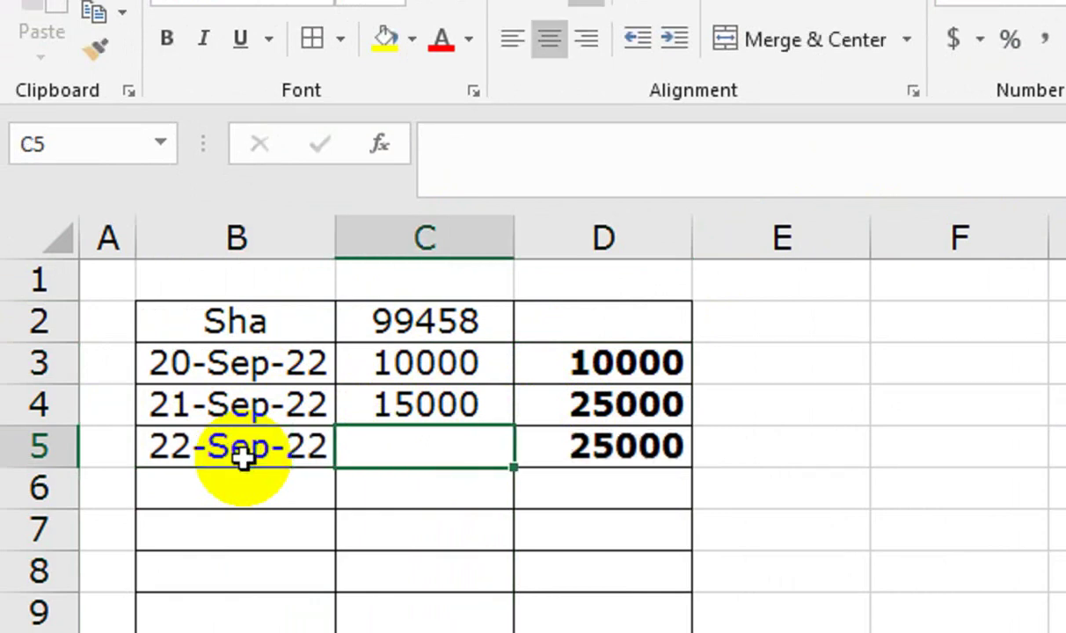
{"action": "type", "text": "5000"}
{"action": "key", "text": "Return"}
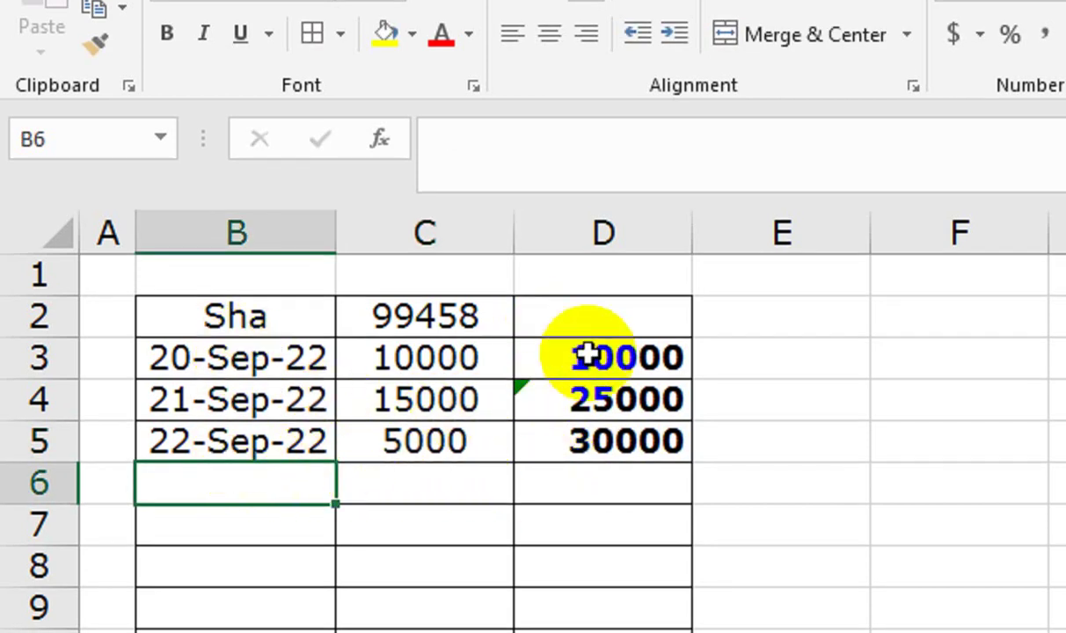
Clear the test dates and amounts in B3:C5 and check column D's formulas.
{"action": "left_click", "coordinate": [278, 357]}
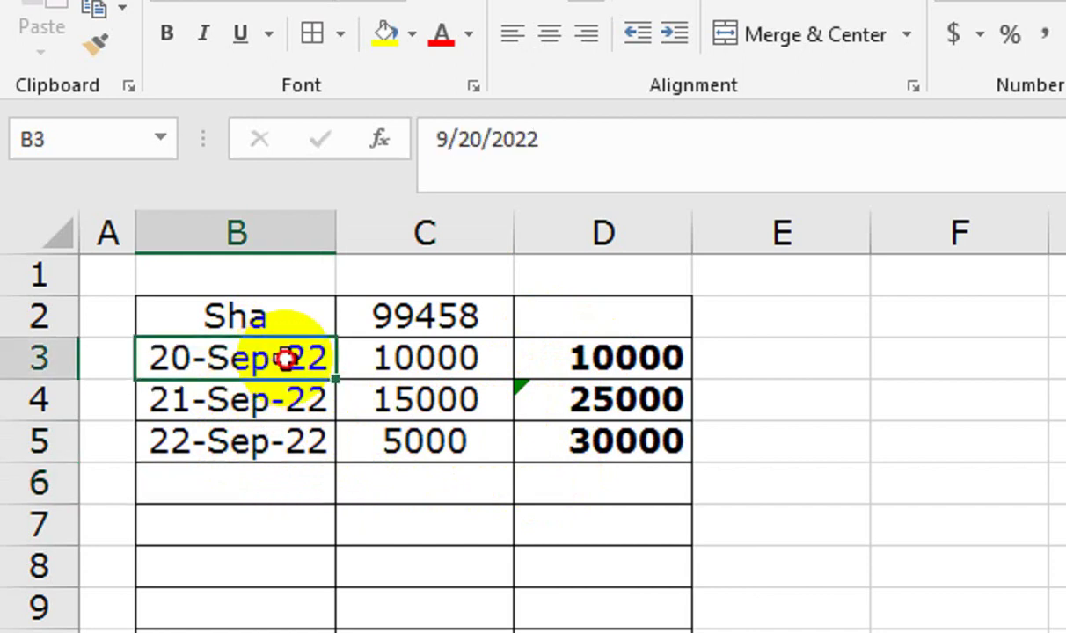
{"action": "left_click_drag", "start_coordinate": [422, 400], "coordinate": [404, 440]}
{"action": "left_click_drag", "start_coordinate": [307, 379], "coordinate": [409, 438]}
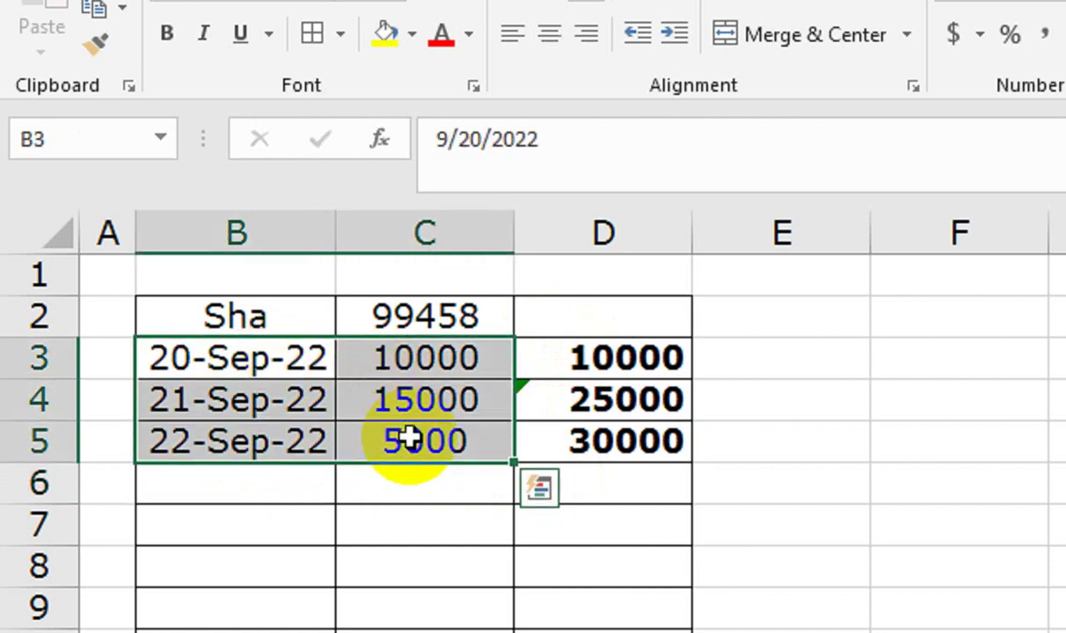
{"action": "key", "text": "Delete"}
{"action": "left_click", "coordinate": [649, 365]}
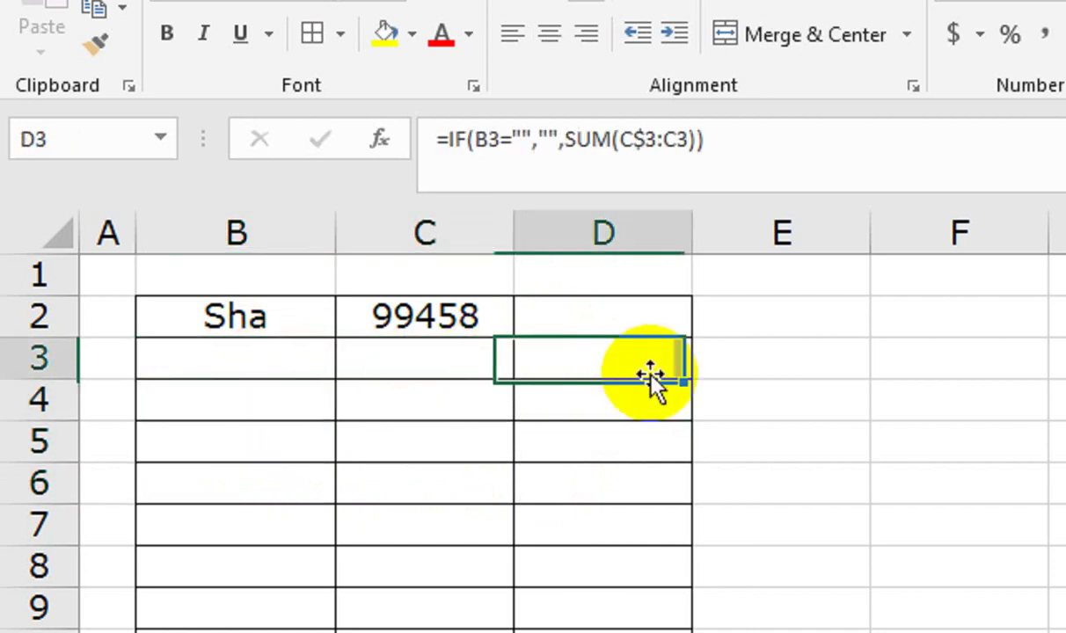
{"action": "key", "text": "Down"}
{"action": "key", "text": "Down"}
{"action": "key", "text": "Down"}
{"action": "key", "text": "Down"}
{"action": "key", "text": "Down"}
{"action": "key", "text": "Down"}
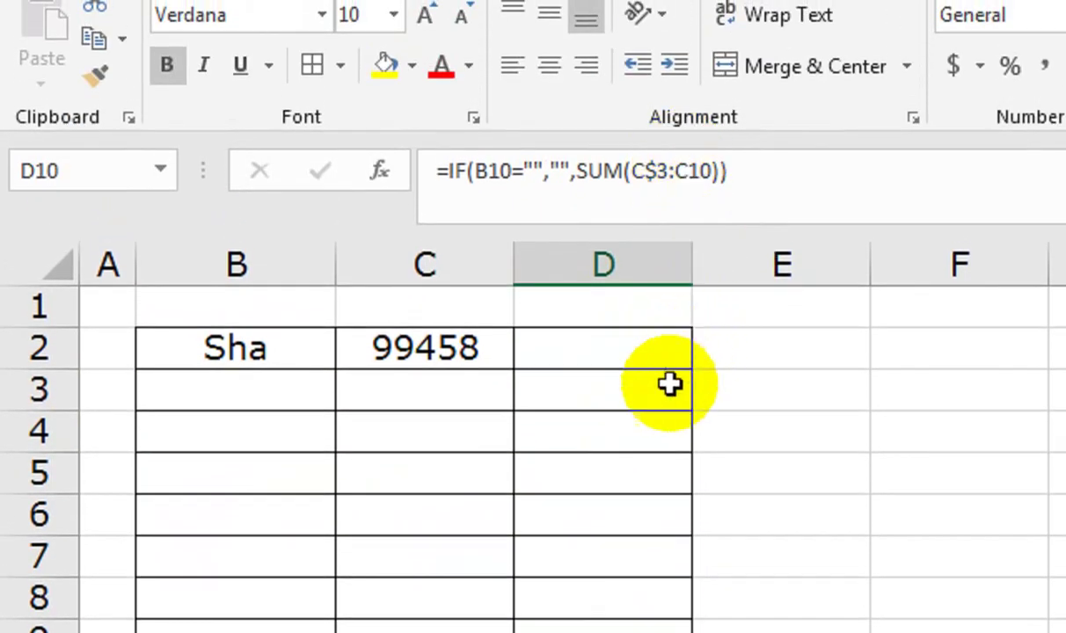
{"action": "left_click", "coordinate": [591, 374]}
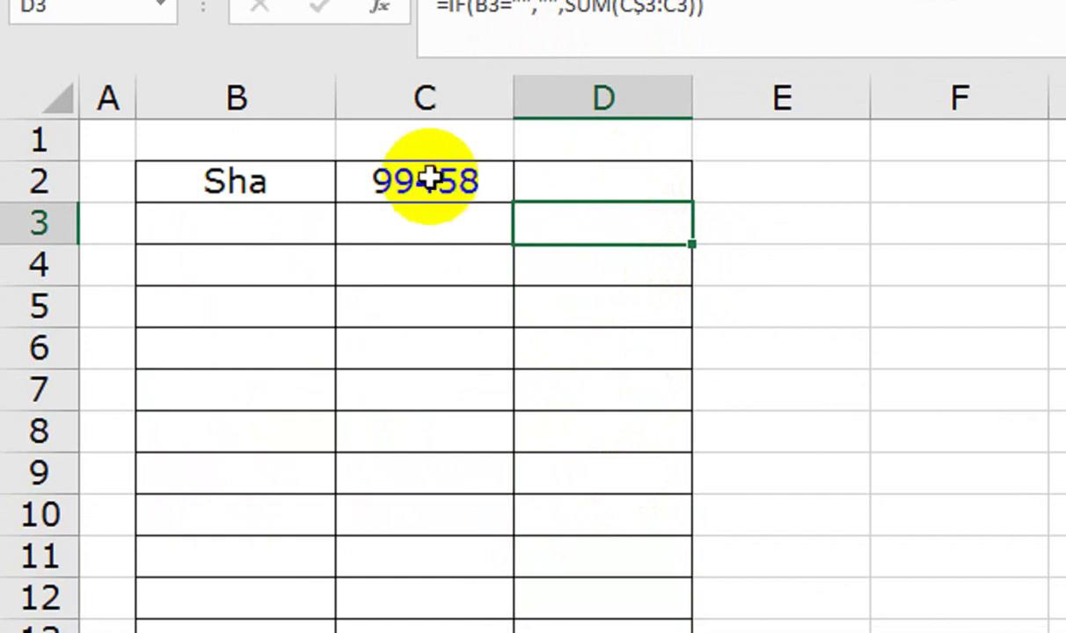
Enter =C2-SUM(D3:D17) in D2 so it shows the 99458 balance.
{"action": "left_click", "coordinate": [583, 178]}
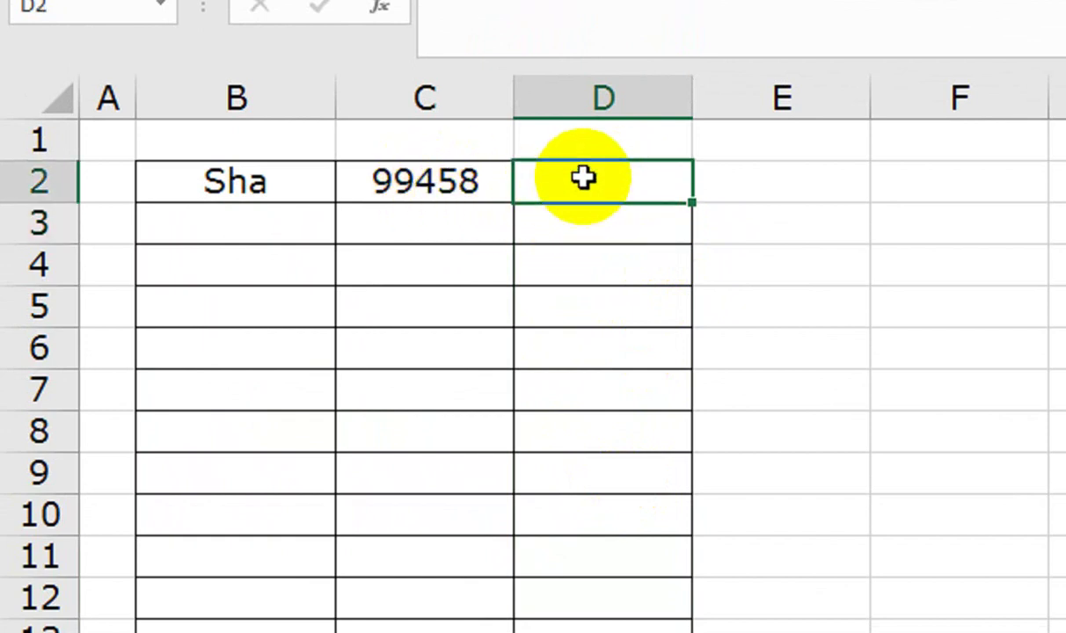
{"action": "type", "text": "=sum"}
{"action": "key", "text": "Tab"}
{"action": "key", "text": "BackSpace"}
{"action": "key", "text": "BackSpace"}
{"action": "key", "text": "BackSpace"}
{"action": "key", "text": "BackSpace"}
{"action": "left_click", "coordinate": [497, 183]}
{"action": "type", "text": "-su"}
{"action": "key", "text": "Tab"}
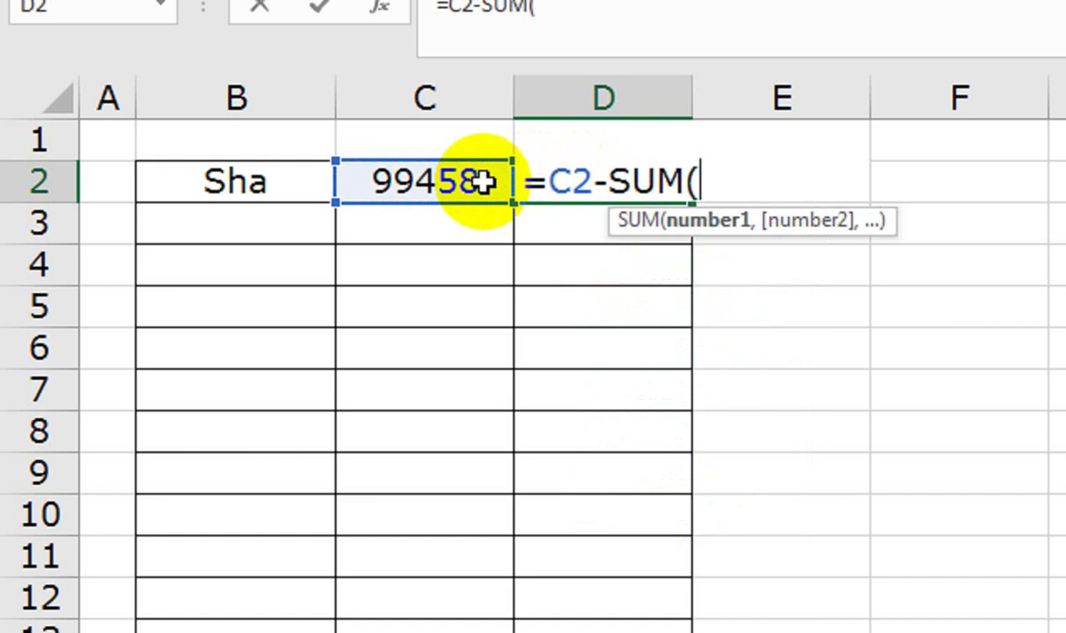
{"action": "left_click", "coordinate": [554, 217]}
{"action": "key", "text": "shift+Down"}
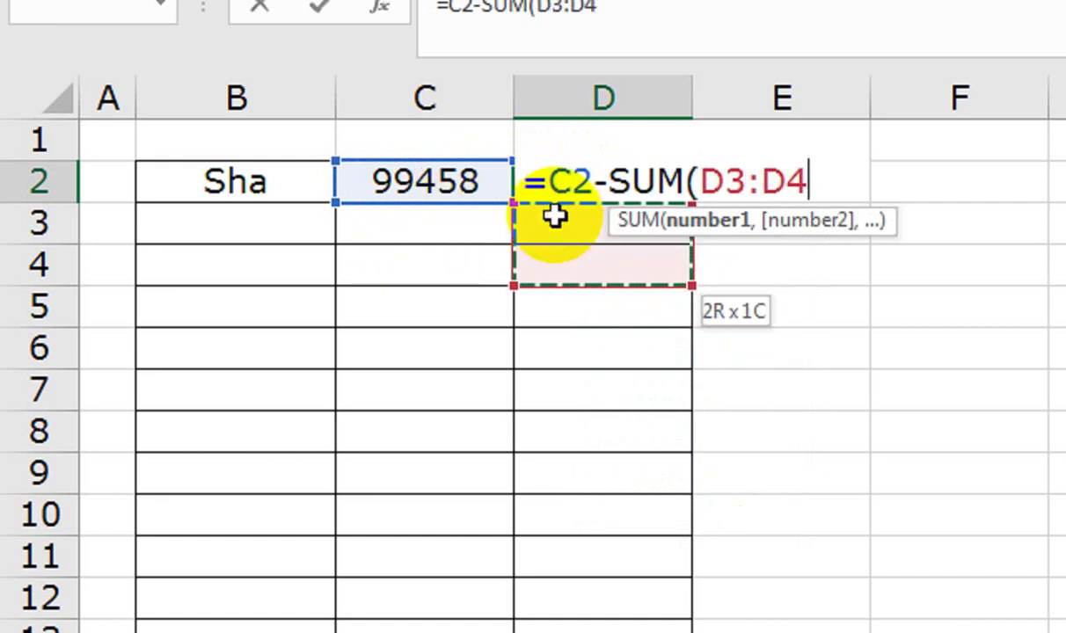
{"action": "key", "text": "shift+Down"}
{"action": "key", "text": "shift+Down"}
{"action": "key", "text": "shift+Down"}
{"action": "key", "text": "shift+Down"}
{"action": "key", "text": "shift+Down"}
{"action": "key", "text": "shift+Down"}
{"action": "key", "text": "shift+Down"}
{"action": "key", "text": "shift+Down"}
{"action": "key", "text": "shift+Down"}
{"action": "key", "text": "shift+Down"}
{"action": "type", "text": ")"}
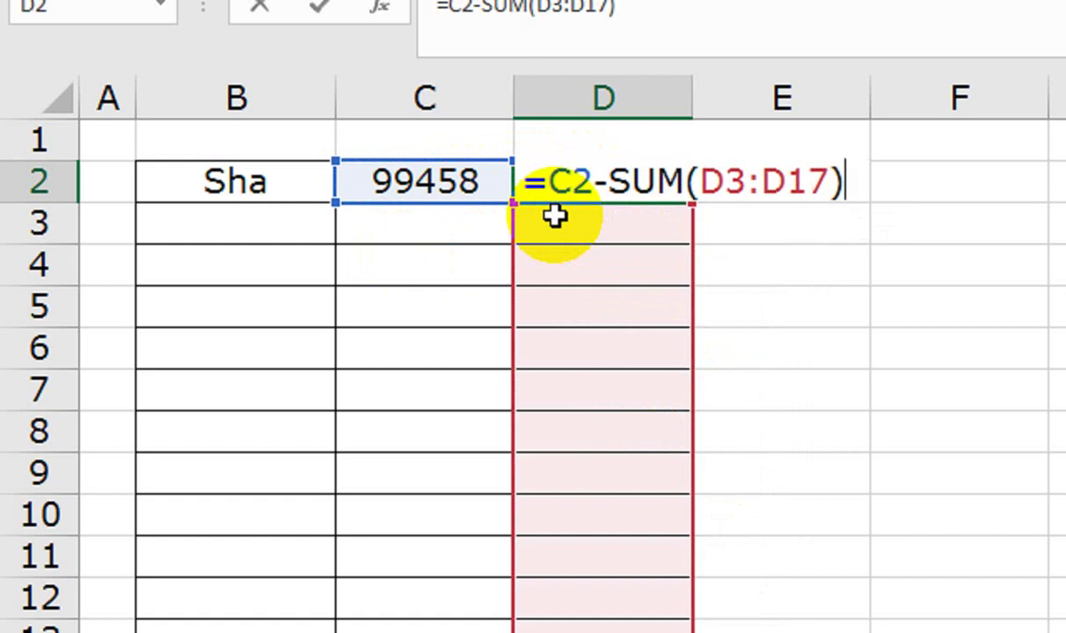
{"action": "key", "text": "Return"}
{"action": "left_click", "coordinate": [563, 192]}
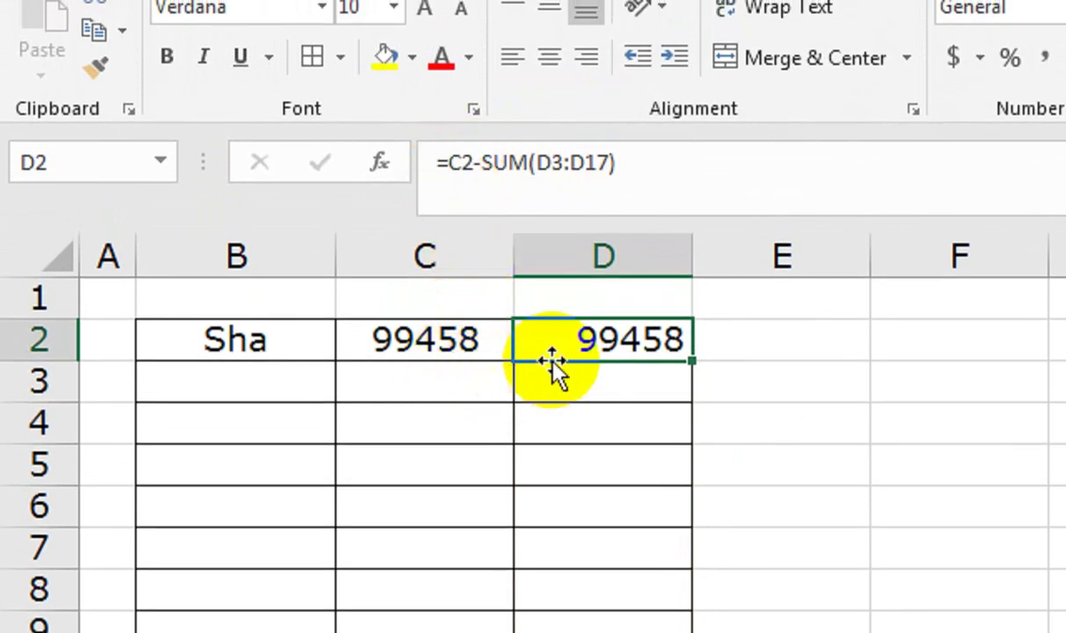
{"action": "left_click", "coordinate": [297, 338]}
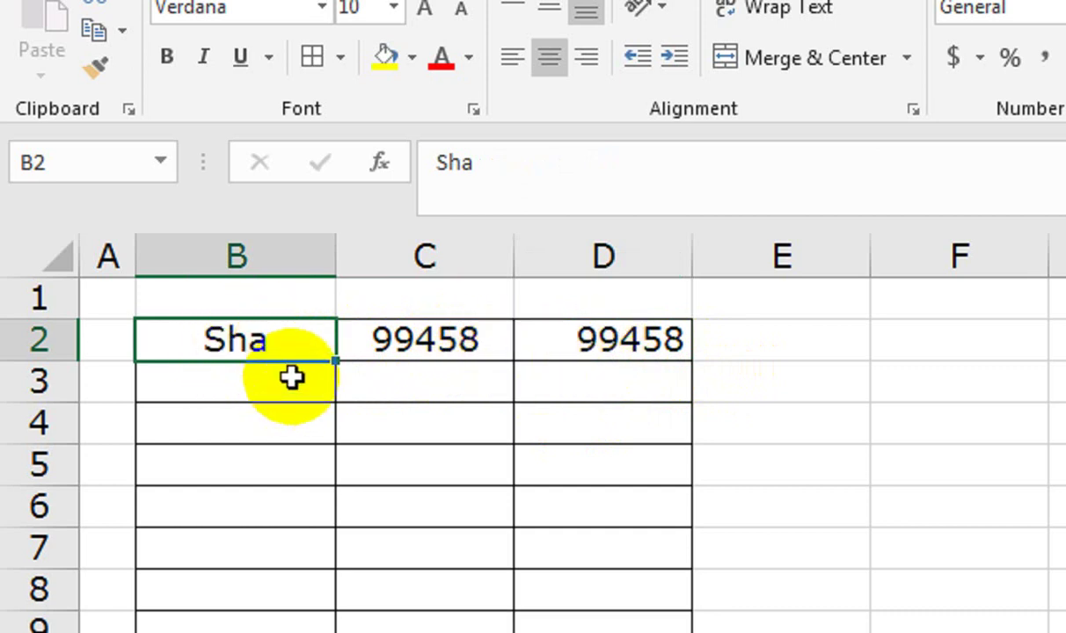
{"action": "left_click", "coordinate": [747, 370]}
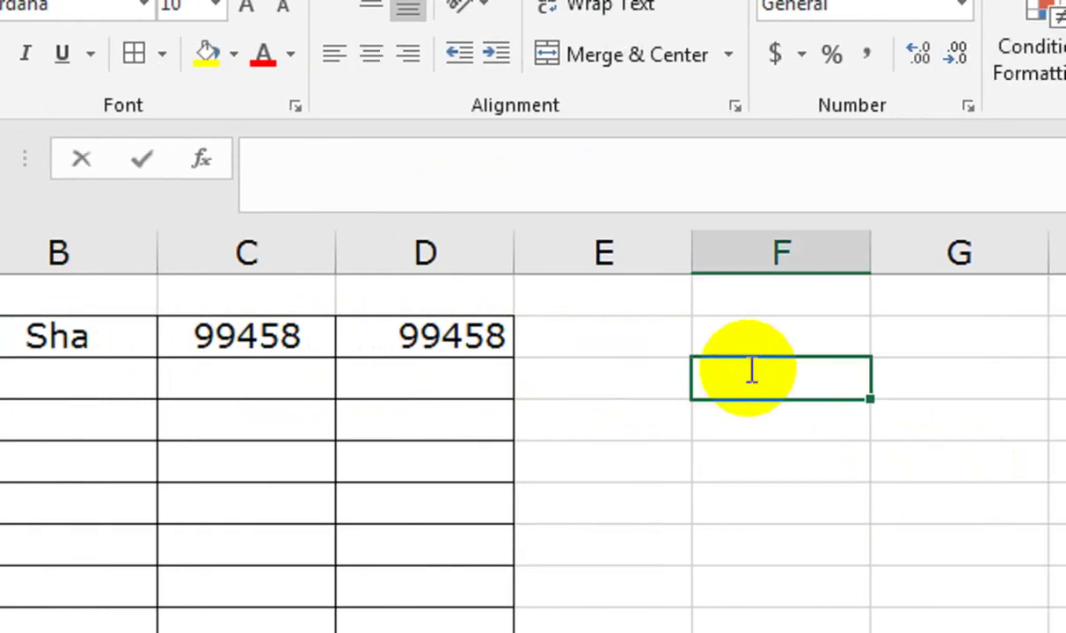
{"action": "type", "text": "sha"}
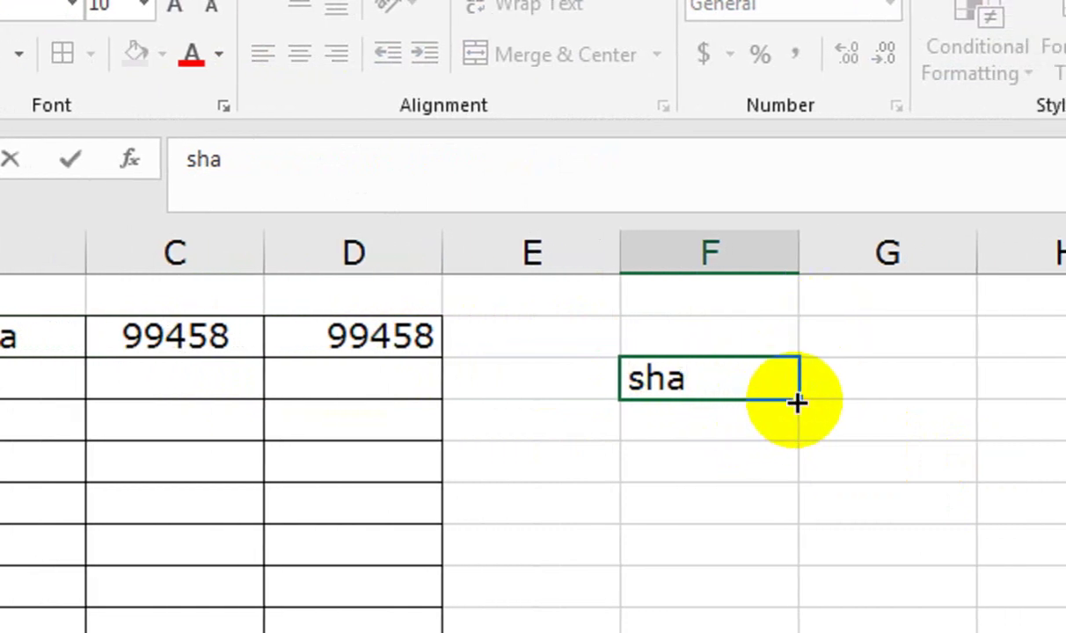
{"action": "left_click_drag", "start_coordinate": [796, 402], "coordinate": [801, 435]}
{"action": "left_click", "coordinate": [756, 419]}
{"action": "key", "text": "Delete"}
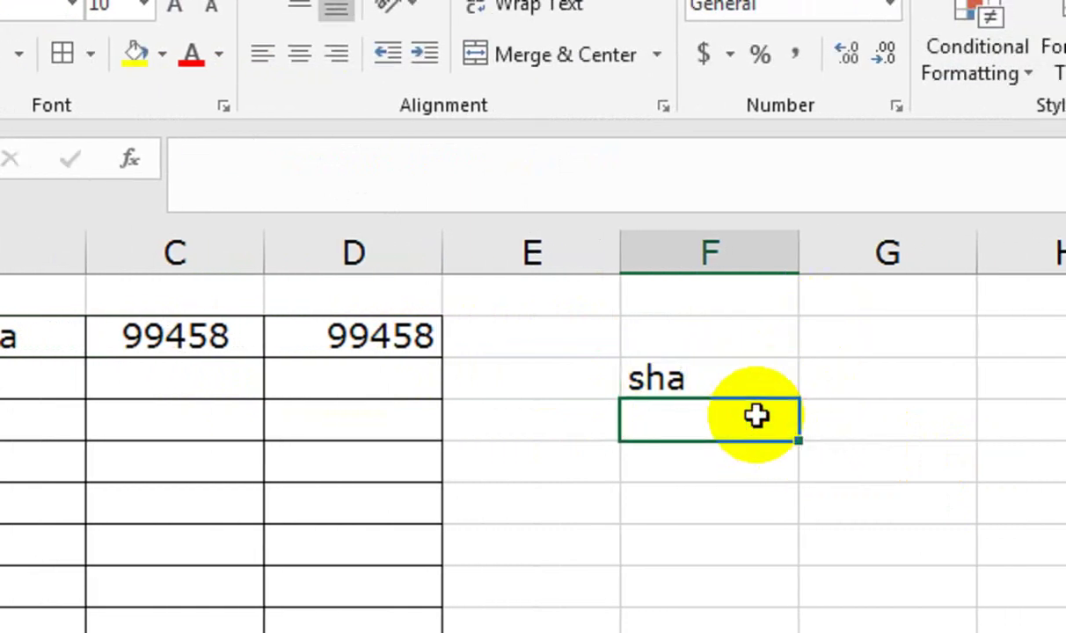
{"action": "key", "text": "Up"}
{"action": "key", "text": "Delete"}
{"action": "key", "text": "Left"}
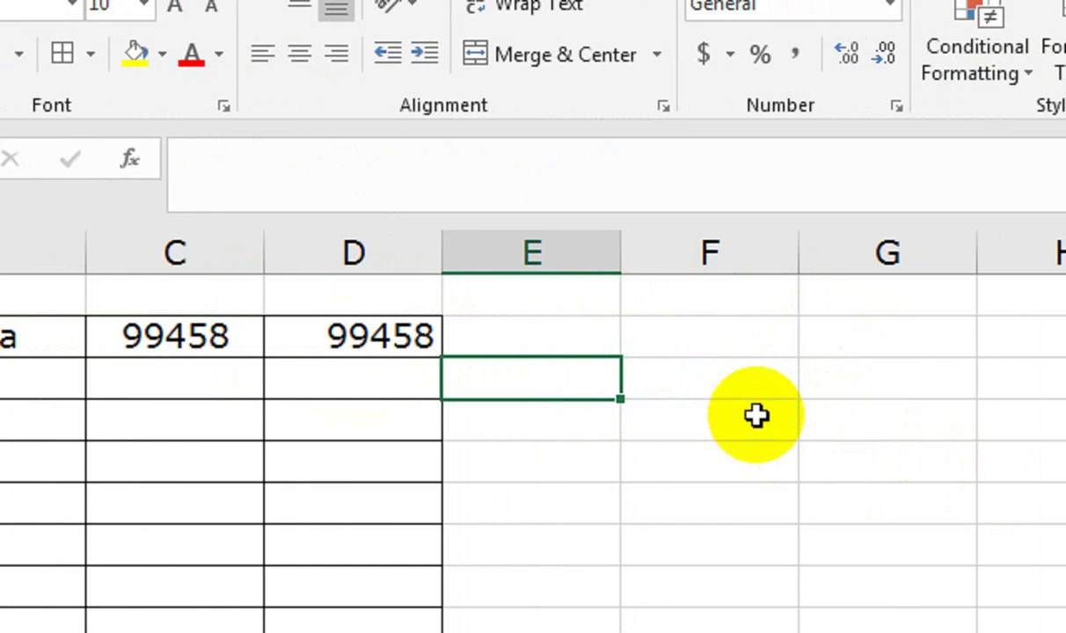
{"action": "key", "text": "Right"}
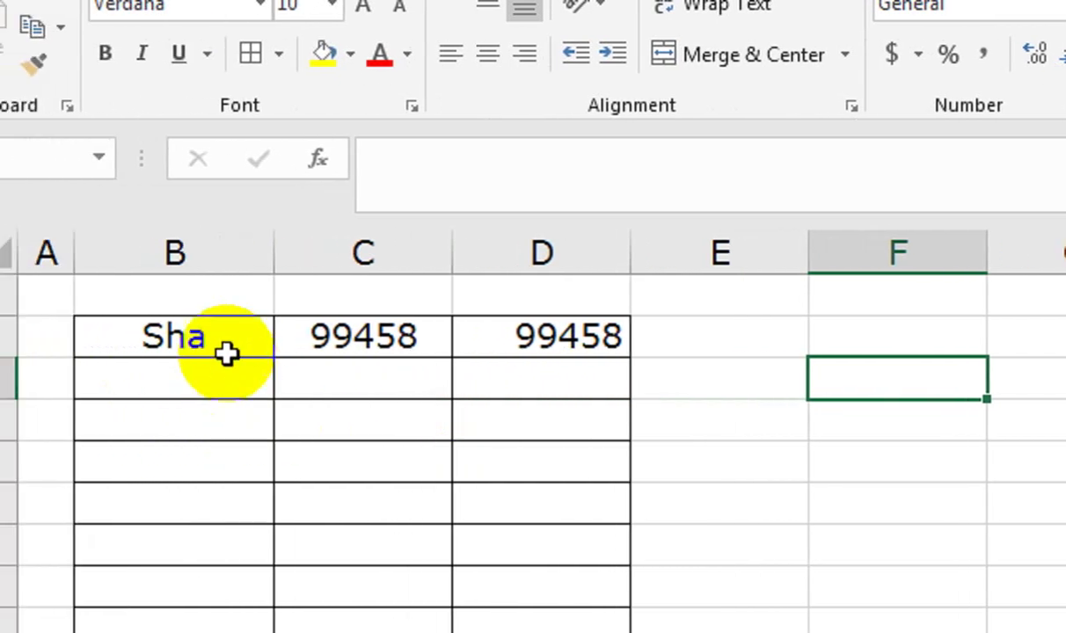
{"action": "left_click_drag", "start_coordinate": [226, 352], "coordinate": [755, 506]}
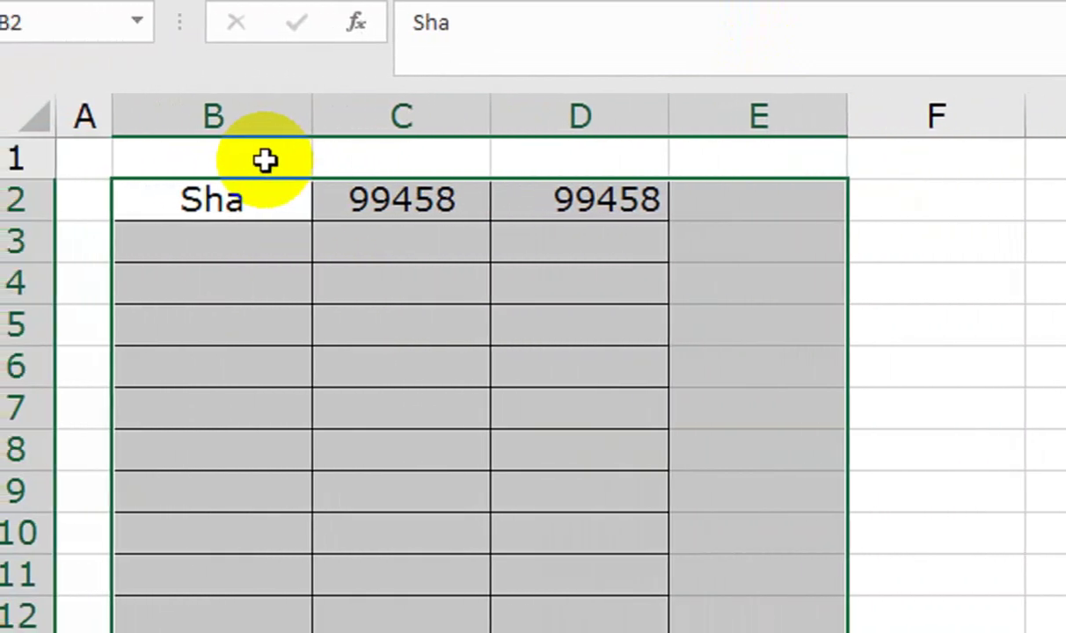
Merge and centre B1:D1 and title it 'Customer 1'.
{"action": "left_click_drag", "start_coordinate": [267, 160], "coordinate": [623, 158]}
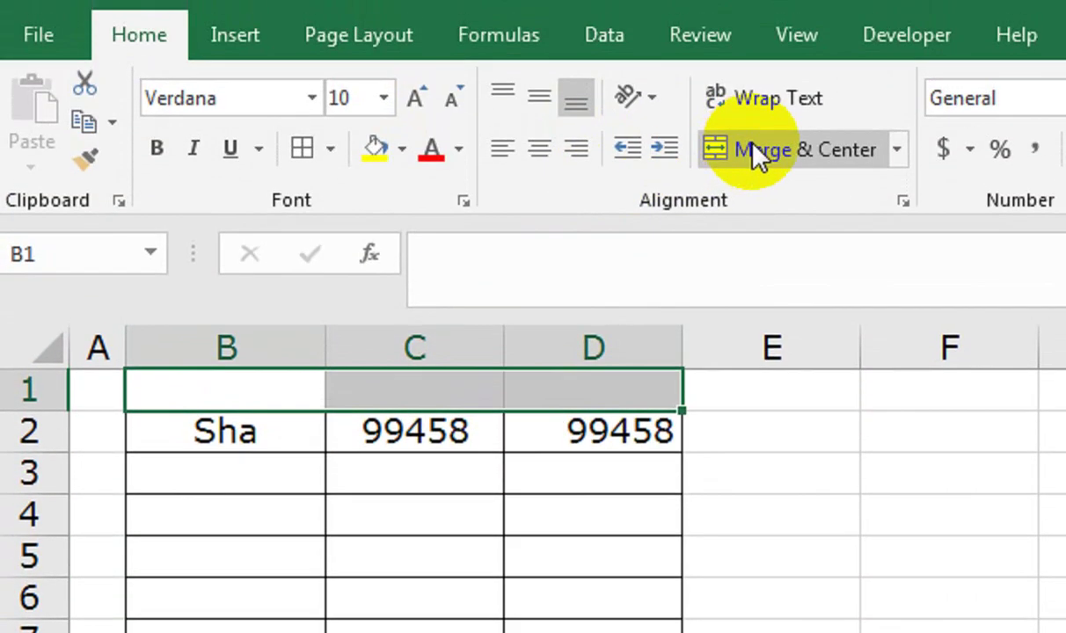
{"action": "left_click", "coordinate": [752, 1]}
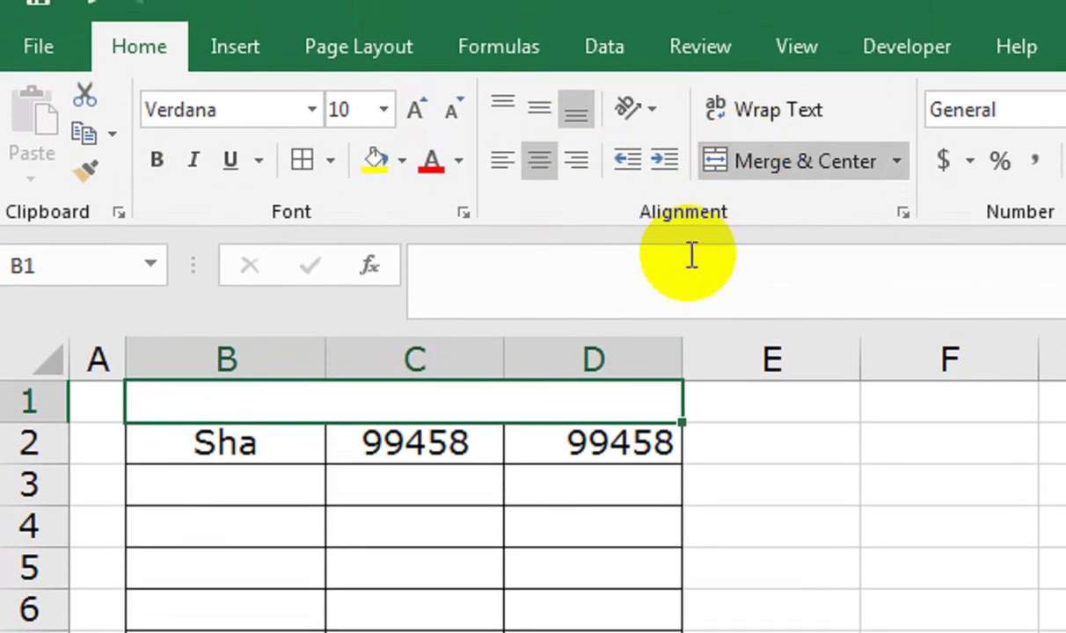
{"action": "type", "text": "1"}
{"action": "key", "text": "Return"}
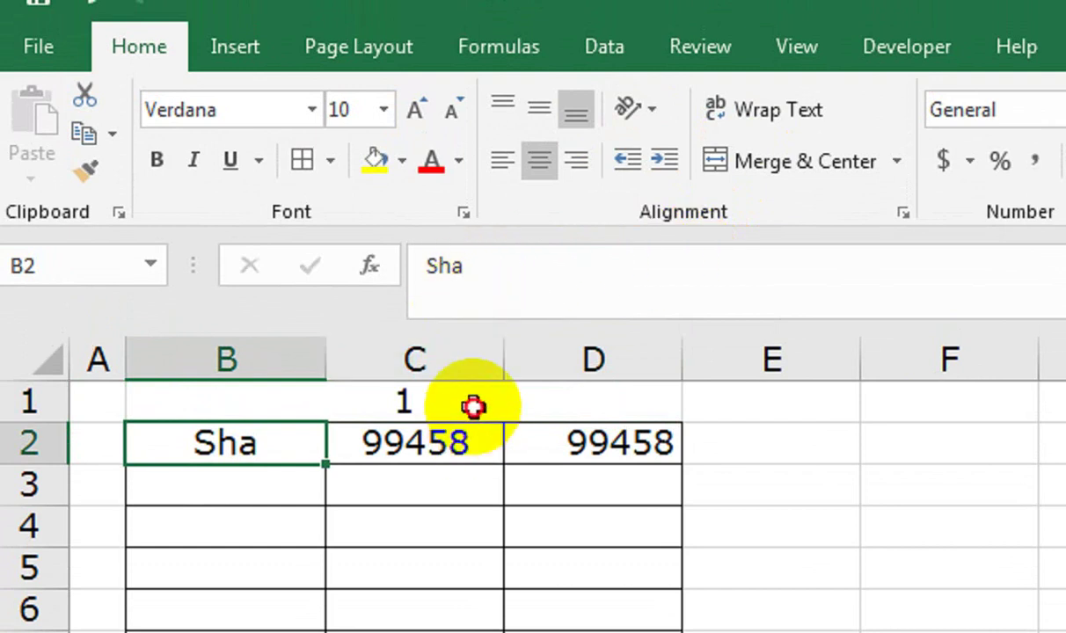
{"action": "left_click", "coordinate": [476, 401]}
{"action": "left_click", "coordinate": [429, 264]}
{"action": "type", "text": "Customer"}
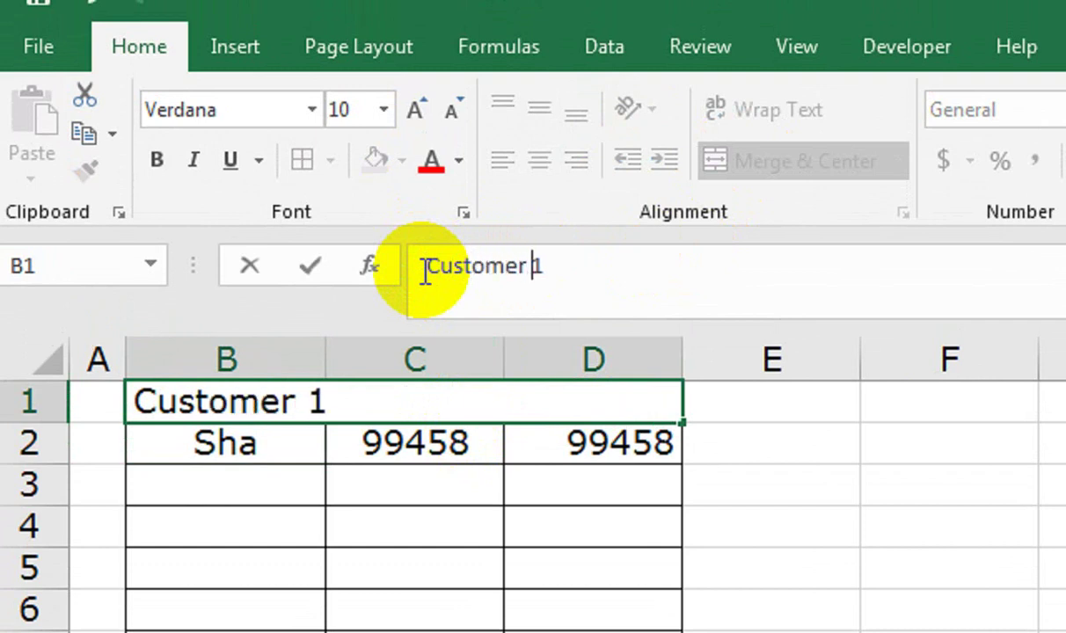
{"action": "key", "text": "Return"}
Give the Customer 1 title a thick outside border, bold text and yellow fill.
{"action": "left_click", "coordinate": [325, 403]}
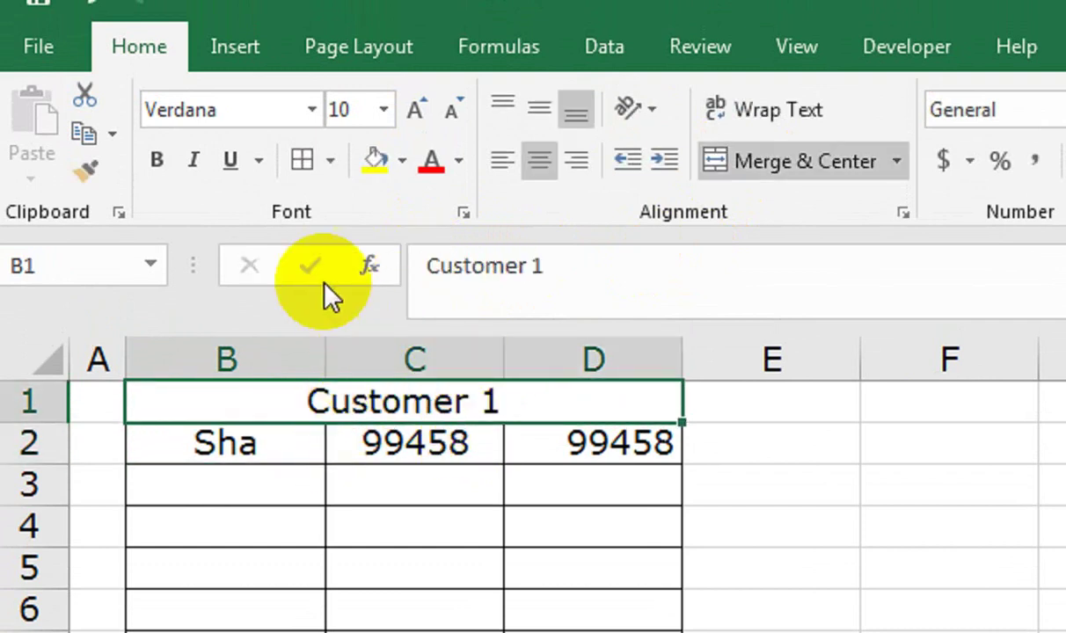
{"action": "left_click", "coordinate": [327, 174]}
{"action": "left_click", "coordinate": [403, 542]}
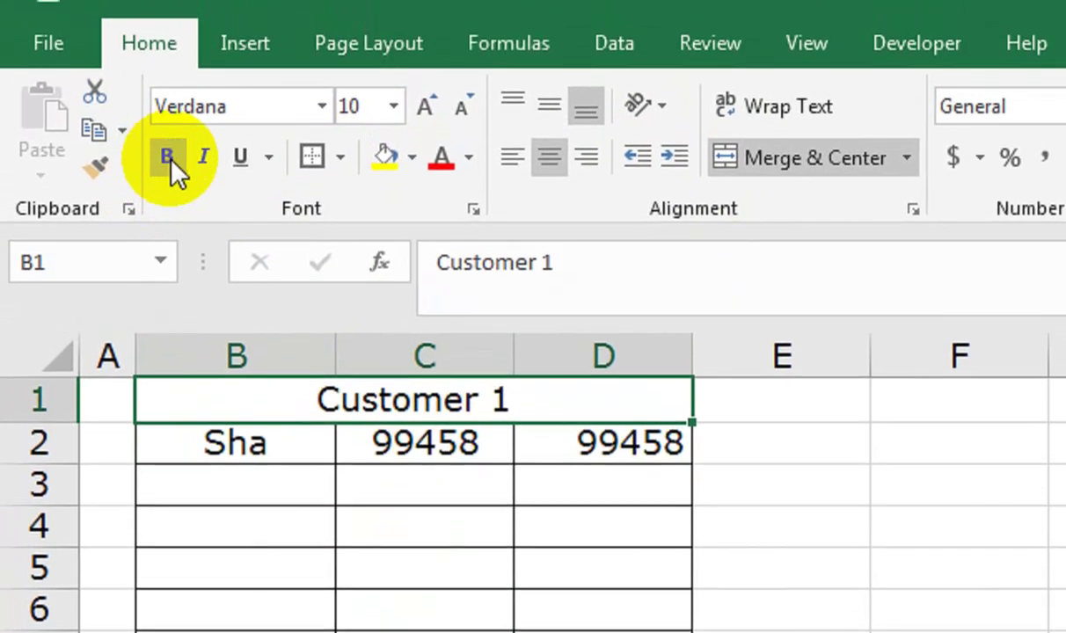
{"action": "left_click", "coordinate": [166, 130]}
{"action": "left_click", "coordinate": [384, 130]}
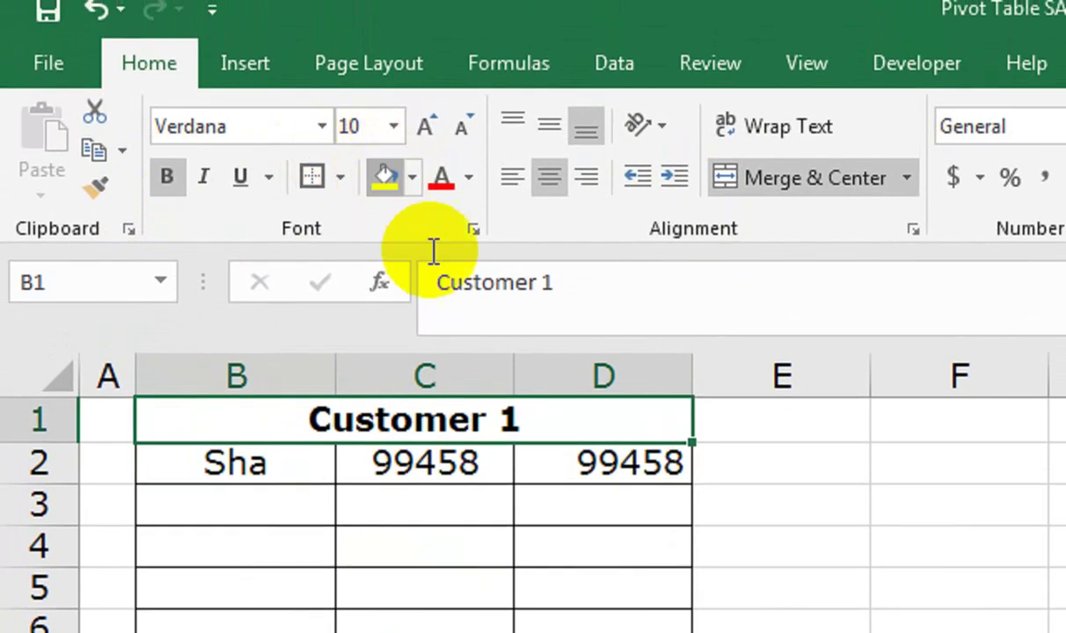
Fill row B2:D2 dark navy blue with white text.
{"action": "left_click_drag", "start_coordinate": [247, 466], "coordinate": [528, 462]}
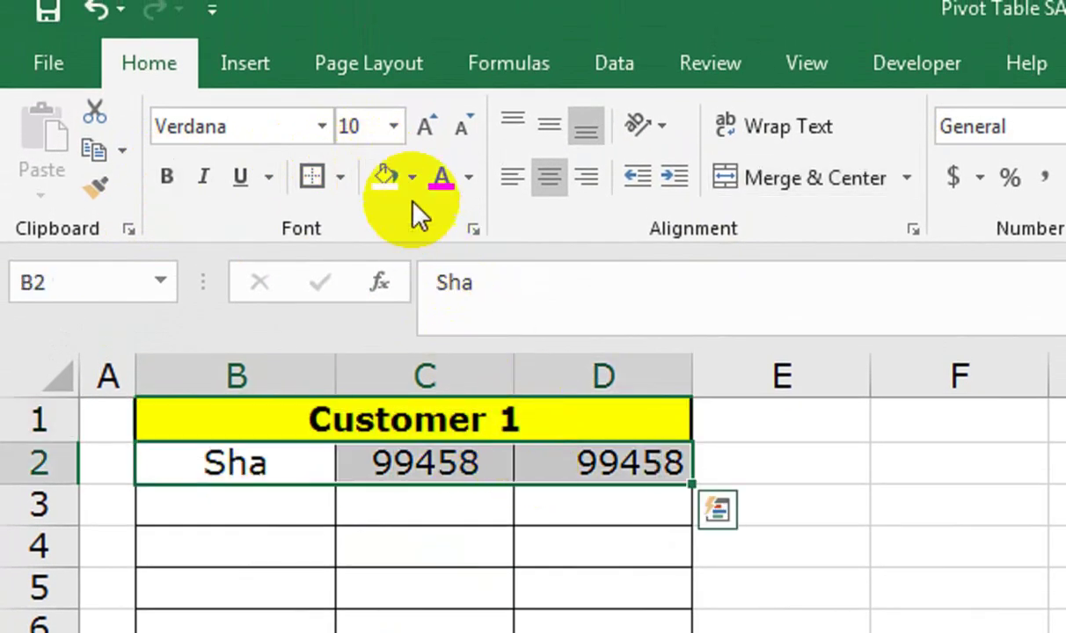
{"action": "left_click", "coordinate": [414, 177]}
{"action": "left_click", "coordinate": [609, 431]}
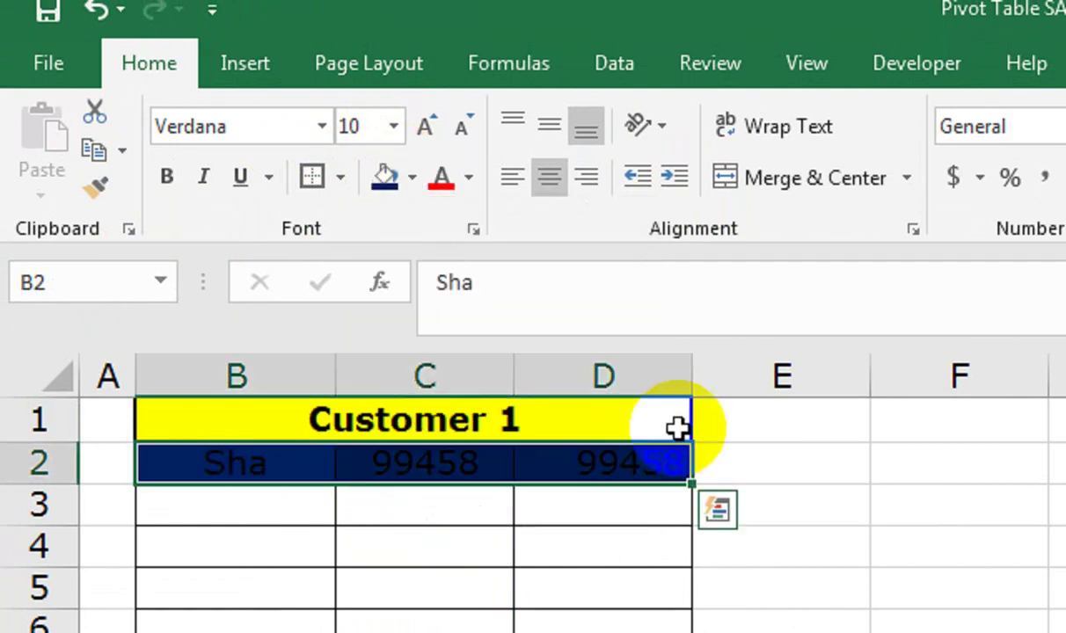
{"action": "left_click", "coordinate": [469, 177]}
{"action": "left_click", "coordinate": [440, 293]}
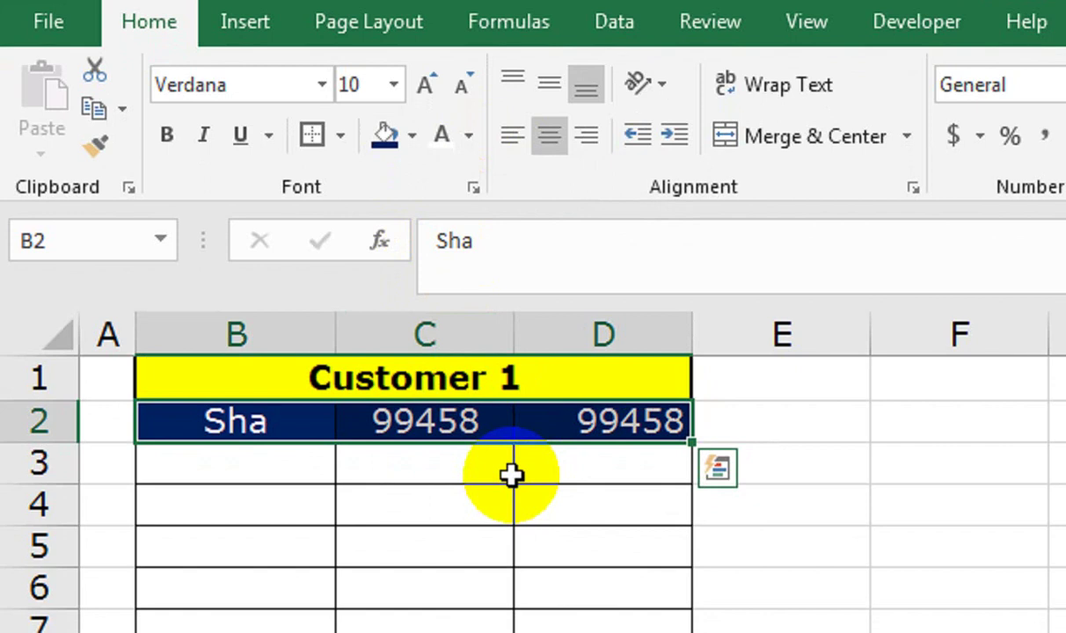
Copy the B1:E17 Customer 1 block rightward into columns F–I as Customer 2.
{"action": "mouse_move", "coordinate": [269, 378]}
{"action": "left_mouse_down"}
{"action": "mouse_move", "coordinate": [806, 573]}
{"action": "mouse_move", "coordinate": [805, 616]}
{"action": "left_mouse_up"}
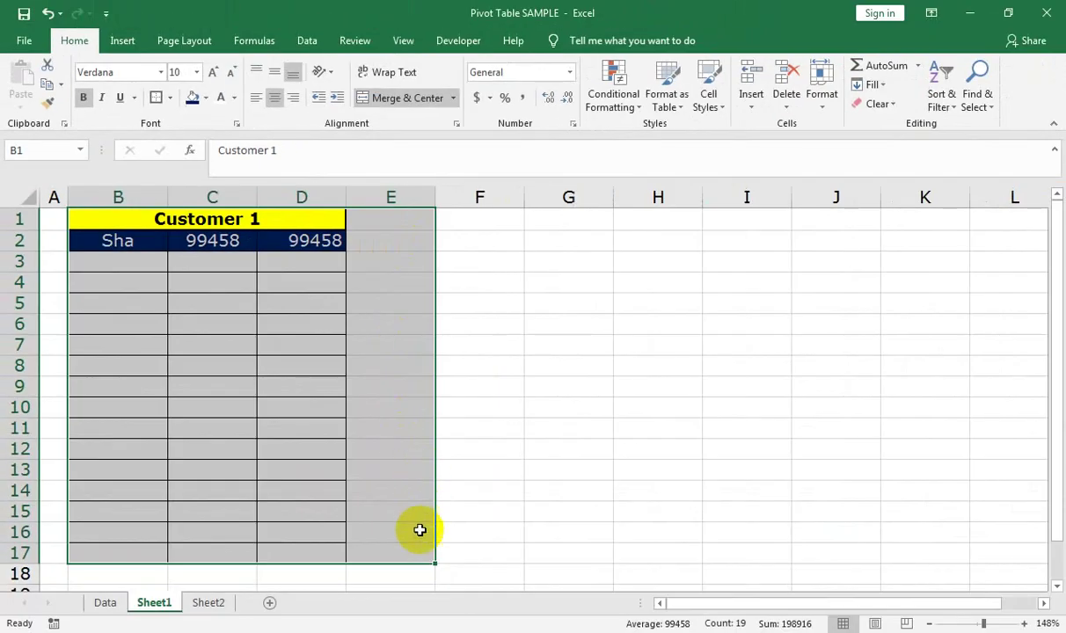
{"action": "left_click_drag", "start_coordinate": [438, 563], "coordinate": [643, 558]}
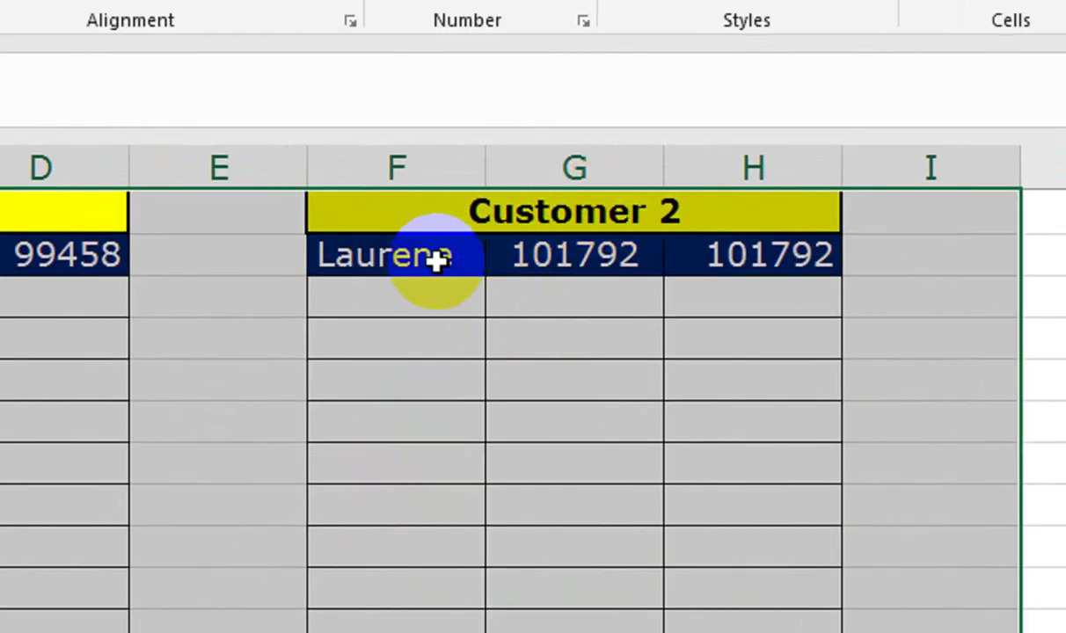
{"action": "left_click", "coordinate": [437, 260]}
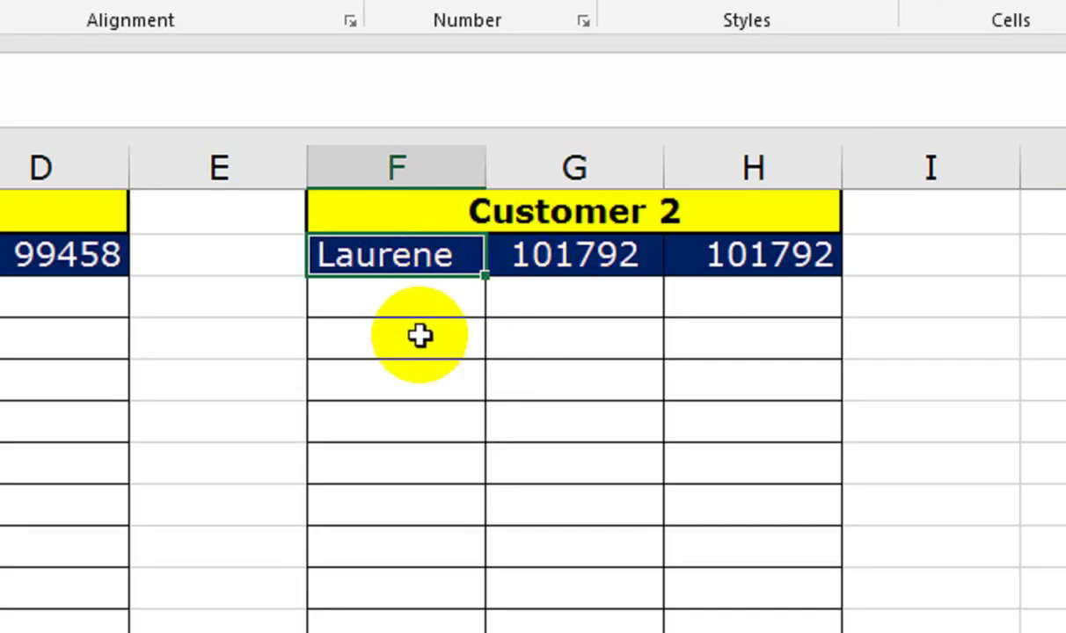
Enter 1-Oct-22 in F3 and a 2000 payment in G3, checking H2's balance.
{"action": "left_click", "coordinate": [433, 306]}
{"action": "type", "text": "1-oct-22"}
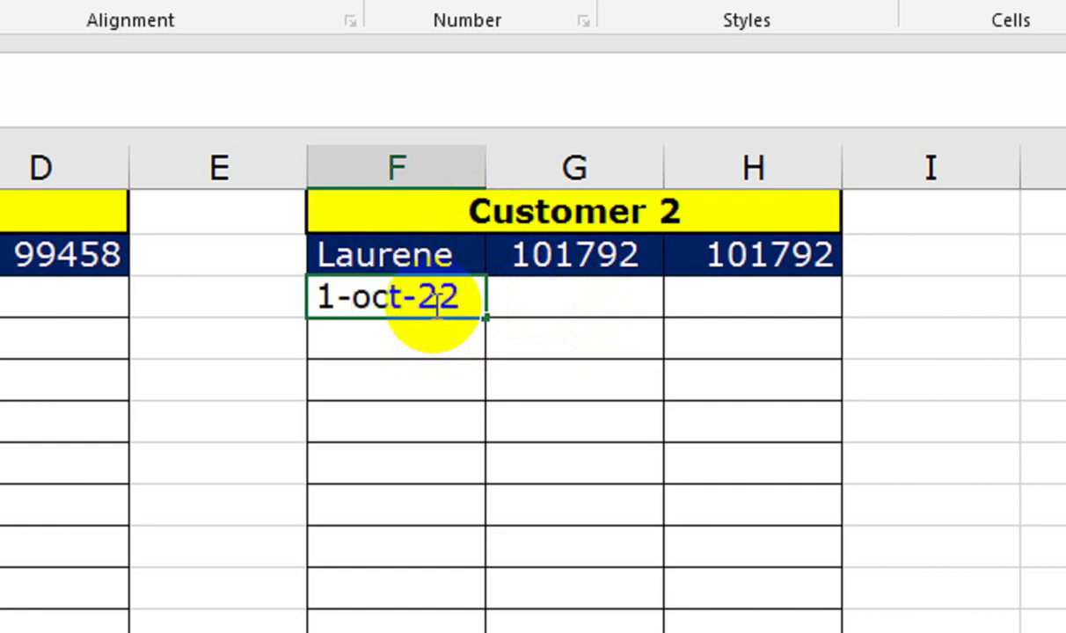
{"action": "key", "text": "Tab"}
{"action": "type", "text": "1000"}
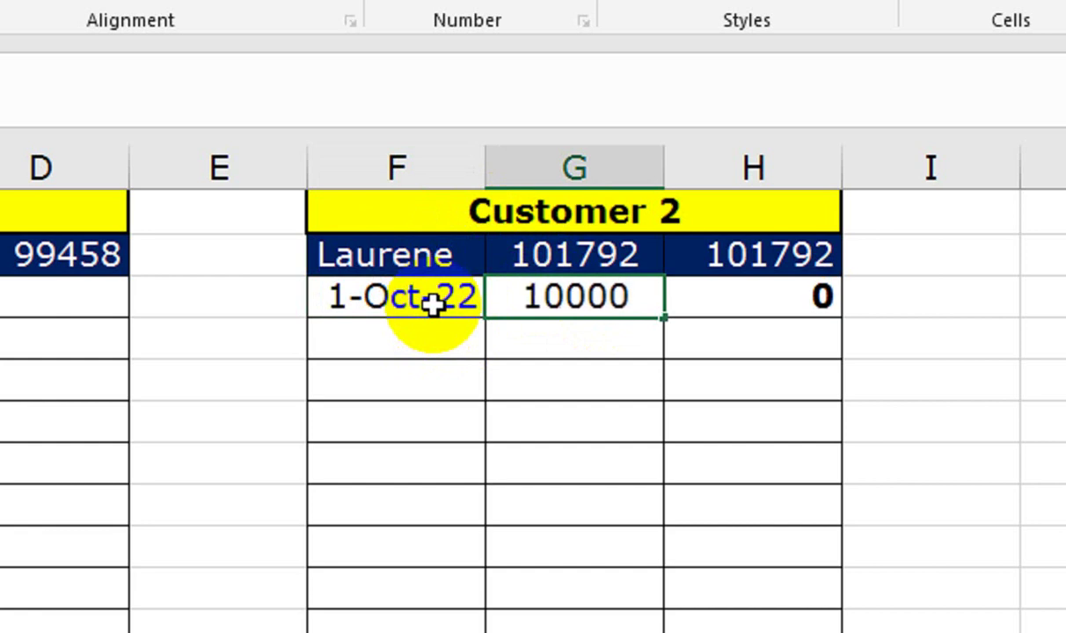
{"action": "type", "text": "0"}
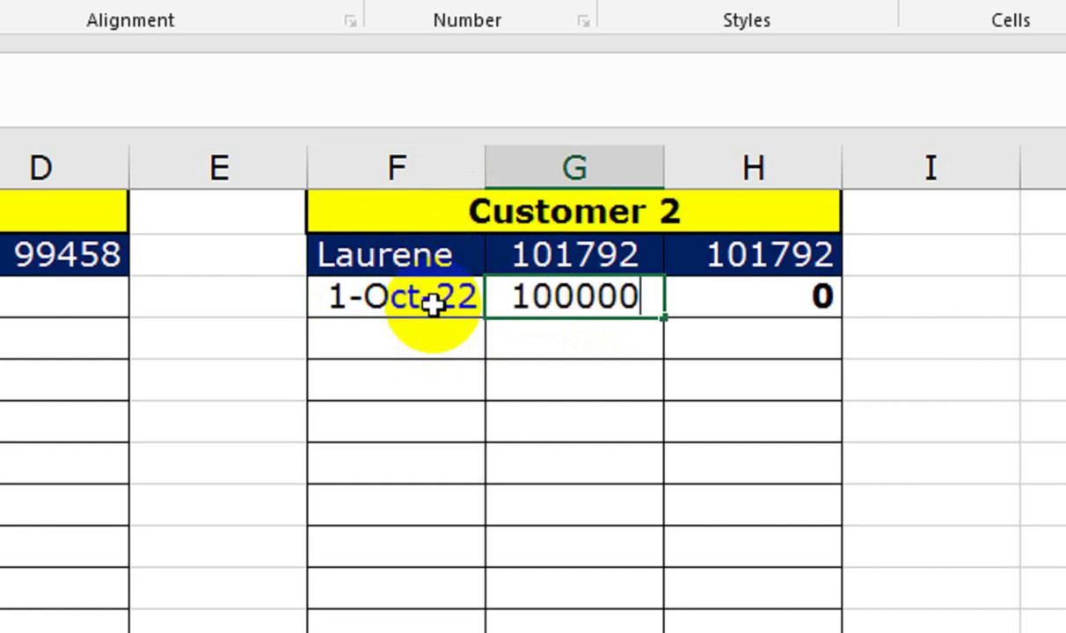
{"action": "key", "text": "Return"}
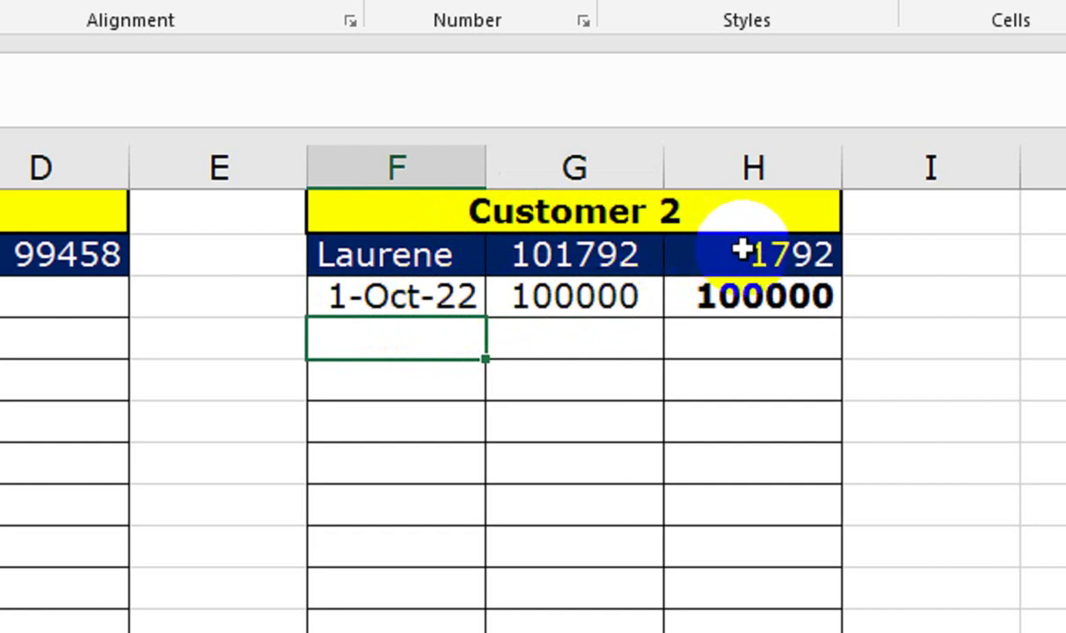
{"action": "left_click", "coordinate": [610, 284]}
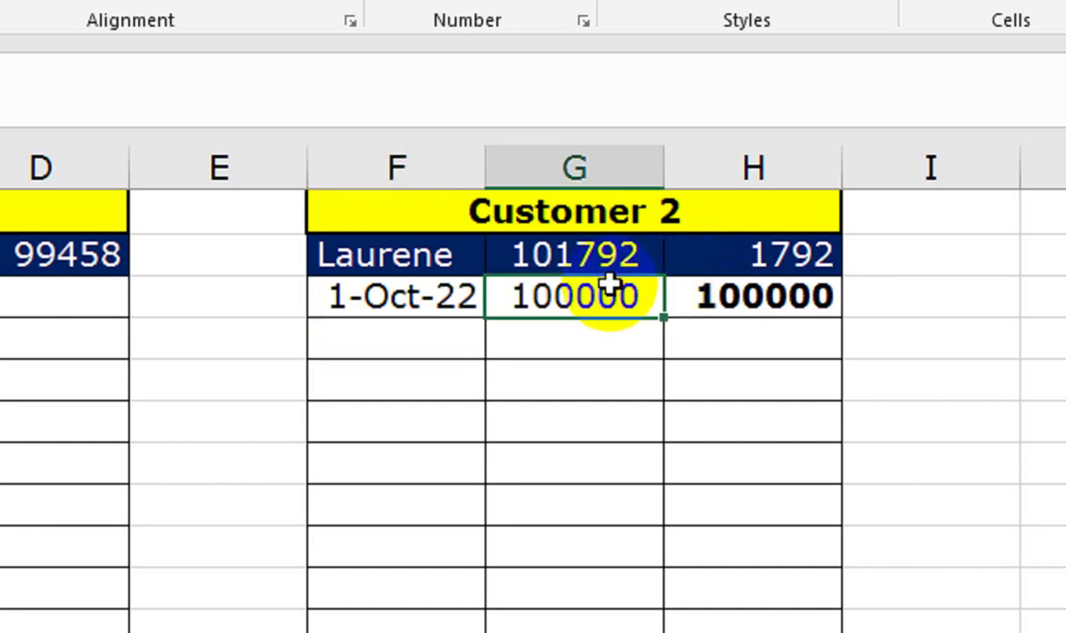
{"action": "type", "text": "2000"}
{"action": "key", "text": "Return"}
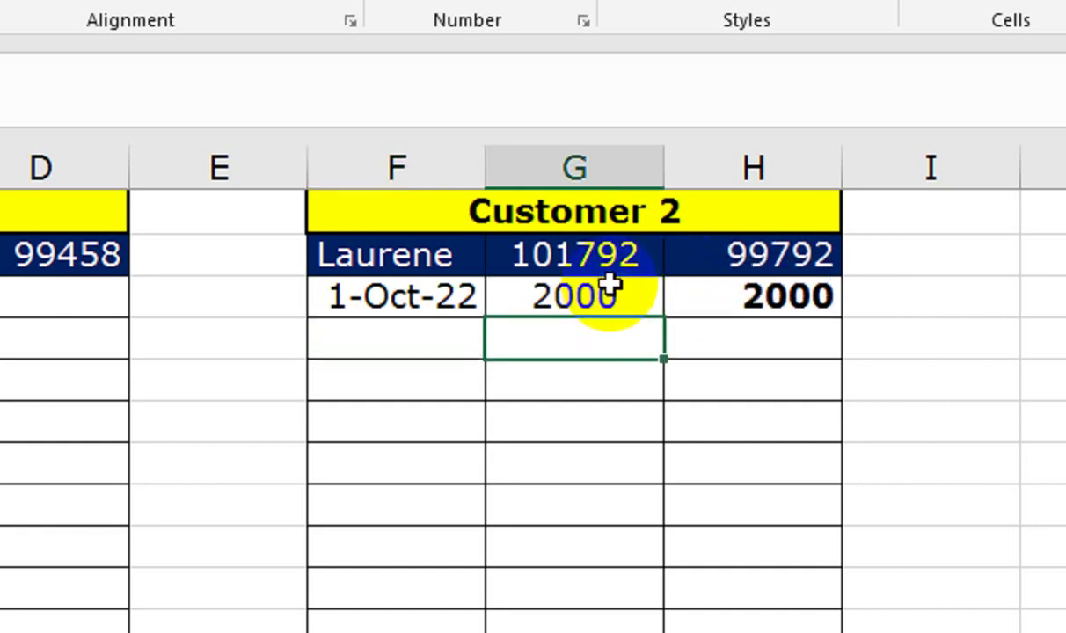
{"action": "left_click", "coordinate": [696, 266]}
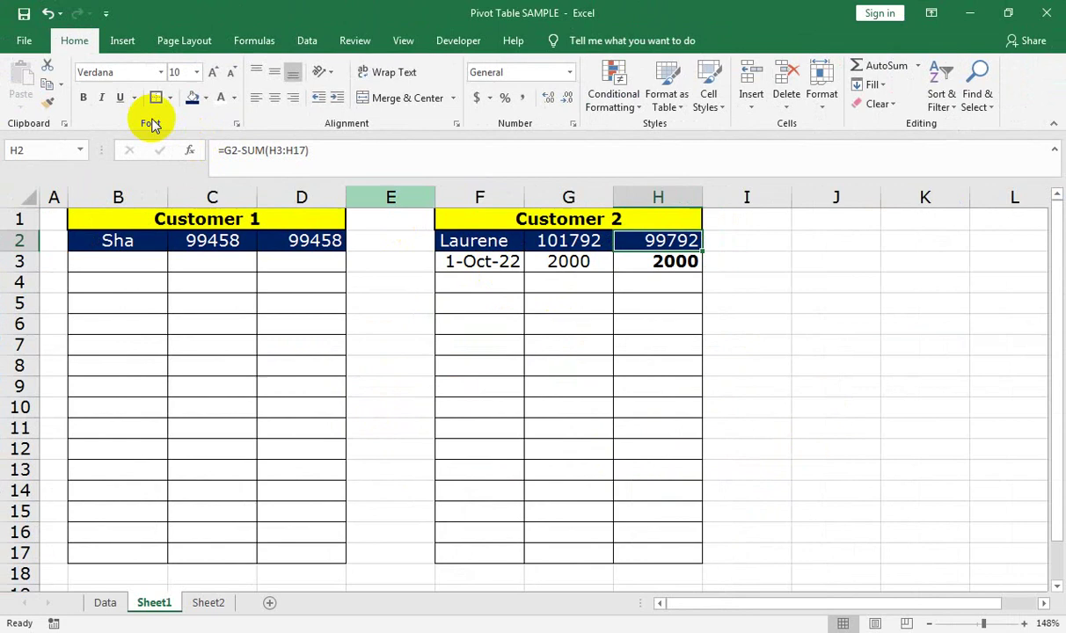
Undo the Customer 2 entries and block copy, keeping row 2's text white.
{"action": "left_click", "coordinate": [47, 14]}
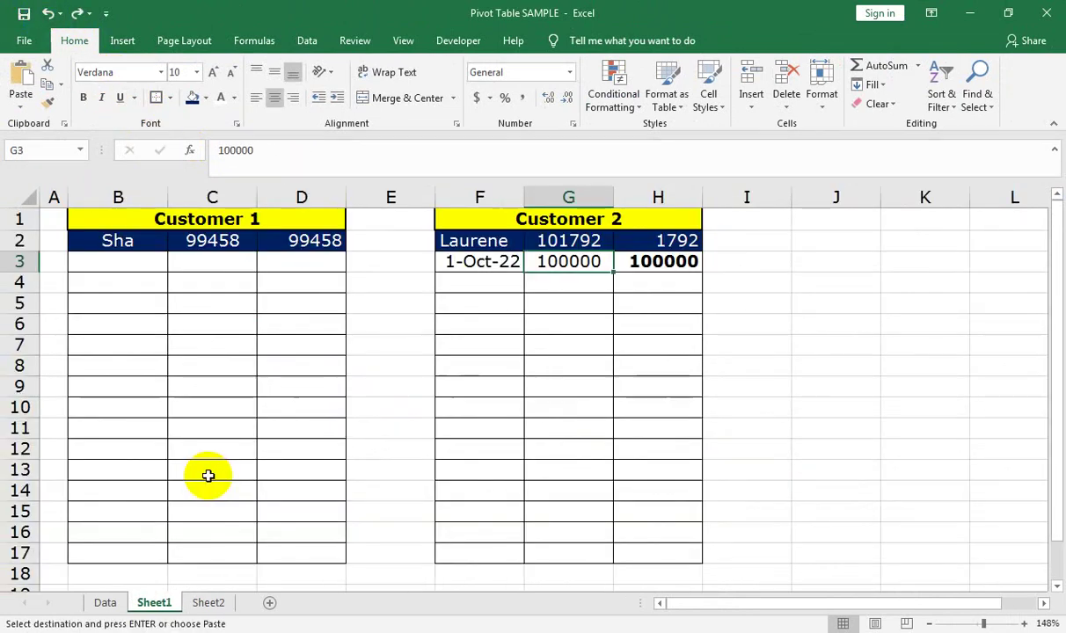
{"action": "key", "text": "ctrl+z"}
{"action": "key", "text": "ctrl+z"}
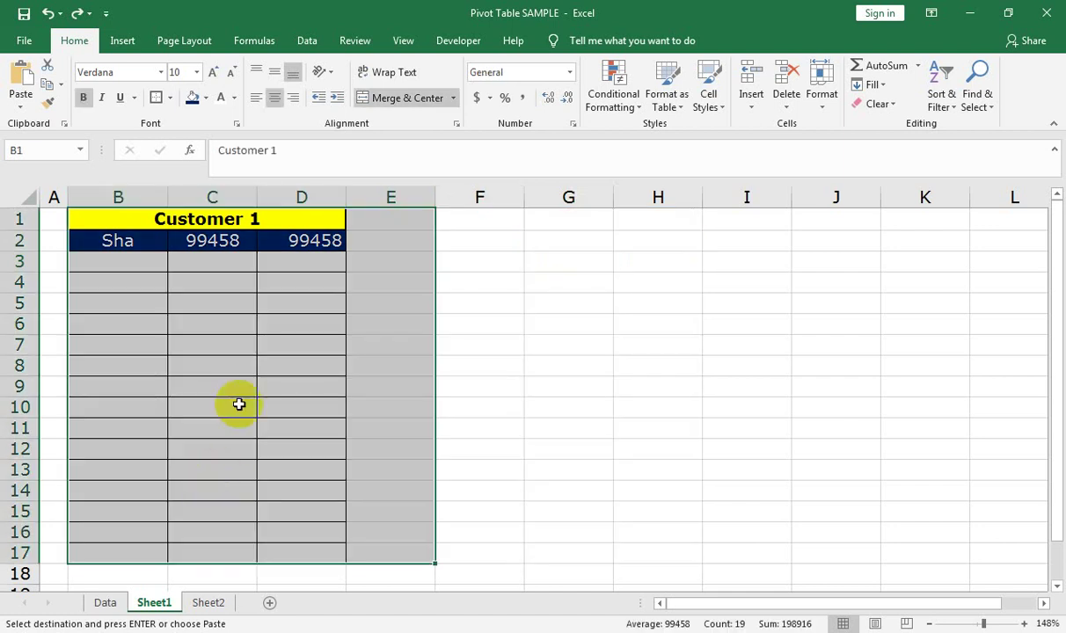
{"action": "key", "text": "ctrl+z"}
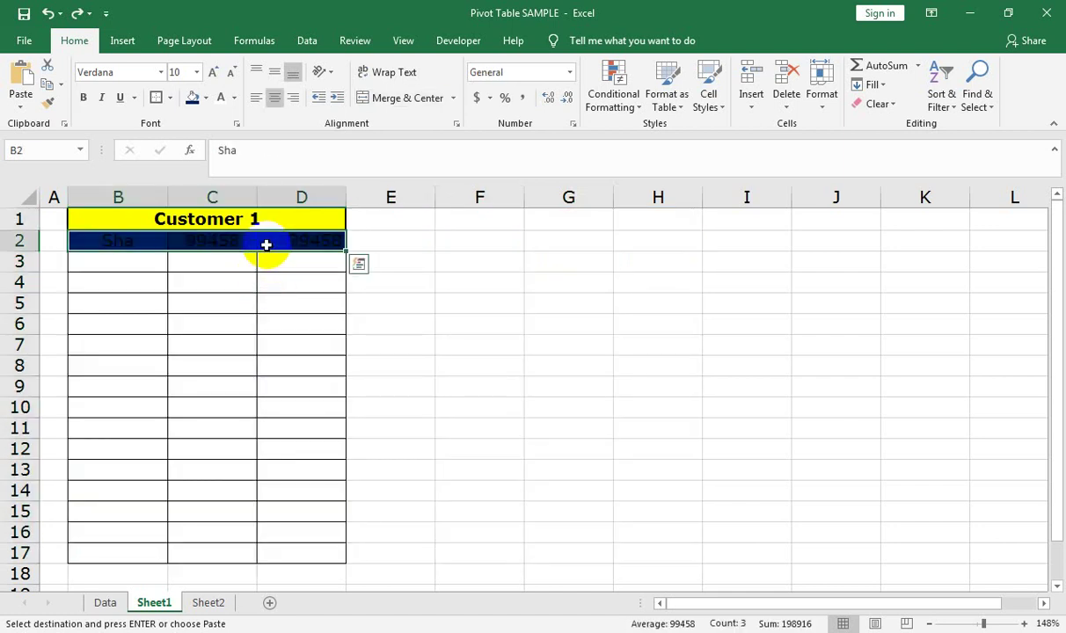
{"action": "left_click", "coordinate": [220, 97]}
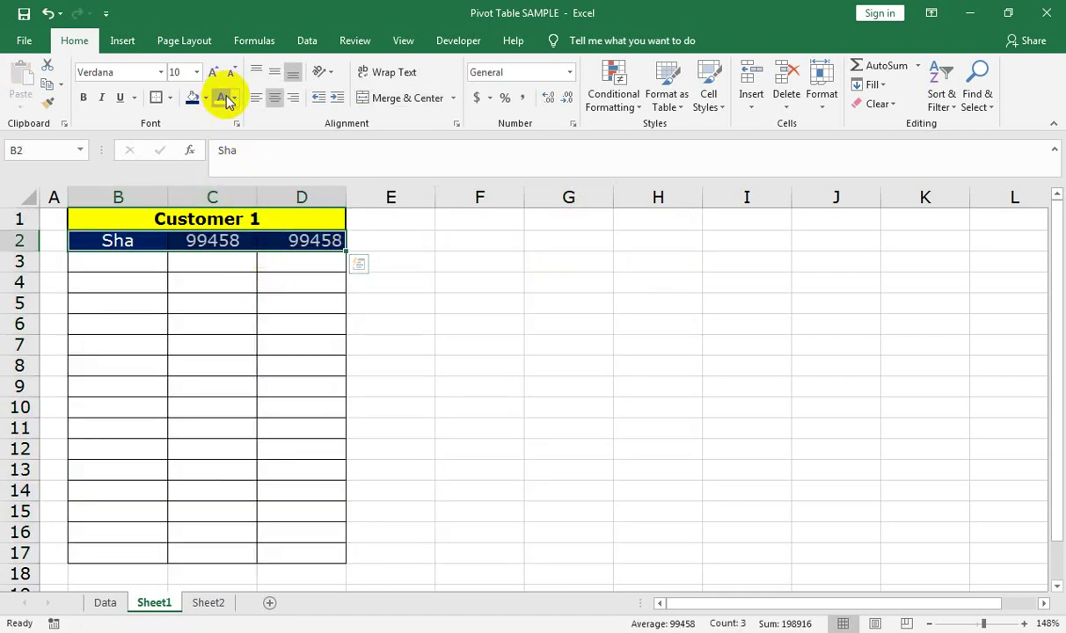
Re-merge the Customer 1 title over B1:C1 and add a 'Balance' header in D1.
{"action": "left_click", "coordinate": [233, 220]}
{"action": "left_click", "coordinate": [378, 104]}
{"action": "left_click_drag", "start_coordinate": [117, 219], "coordinate": [211, 219]}
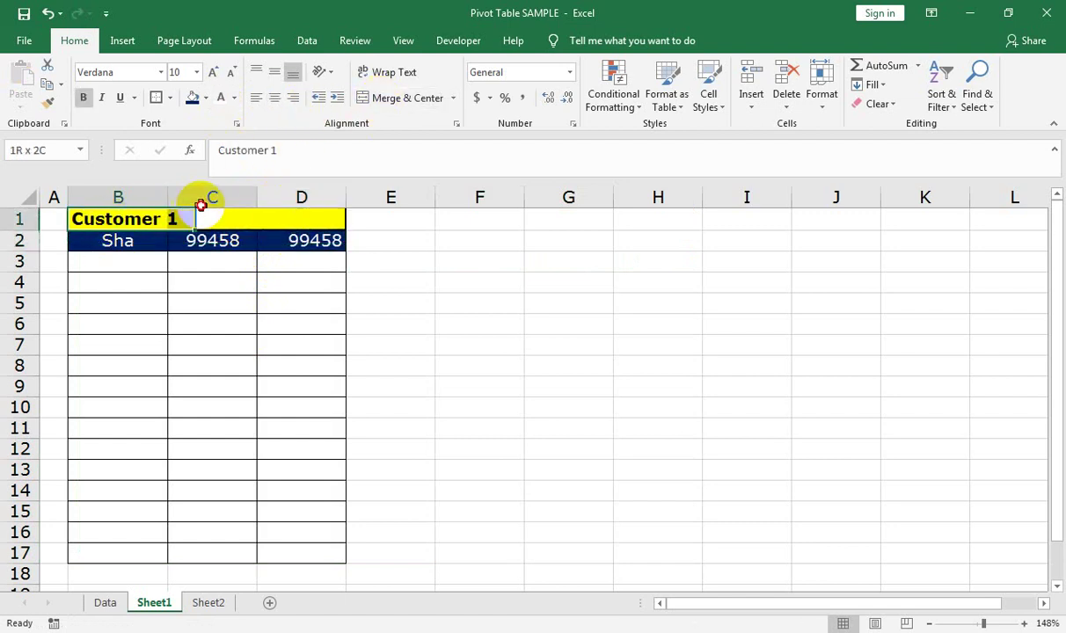
{"action": "left_click", "coordinate": [386, 96]}
{"action": "left_click", "coordinate": [281, 225]}
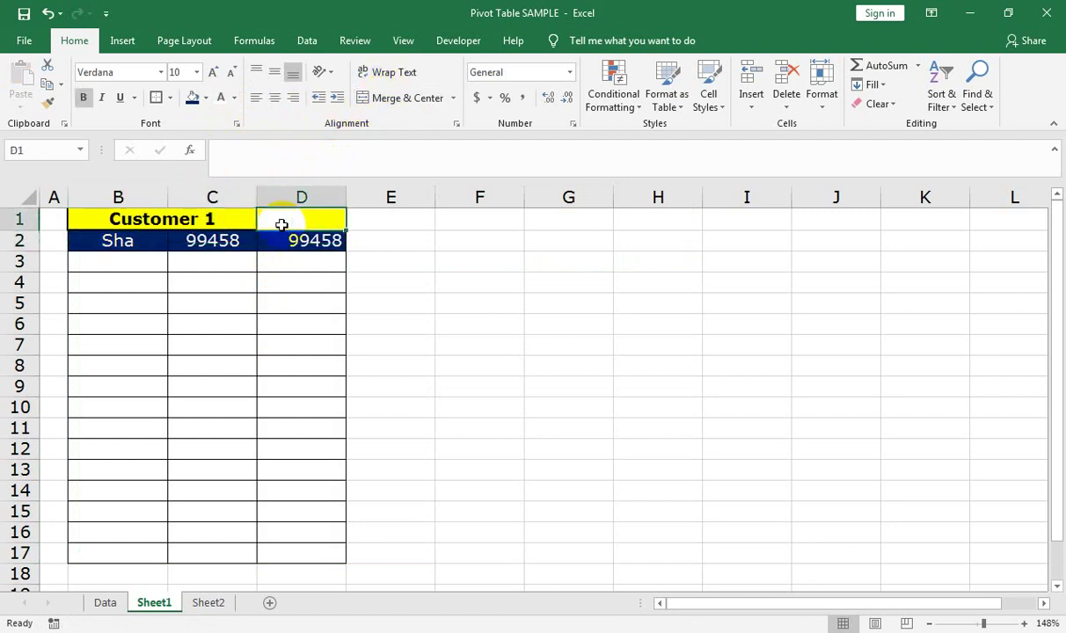
{"action": "type", "text": "Balance"}
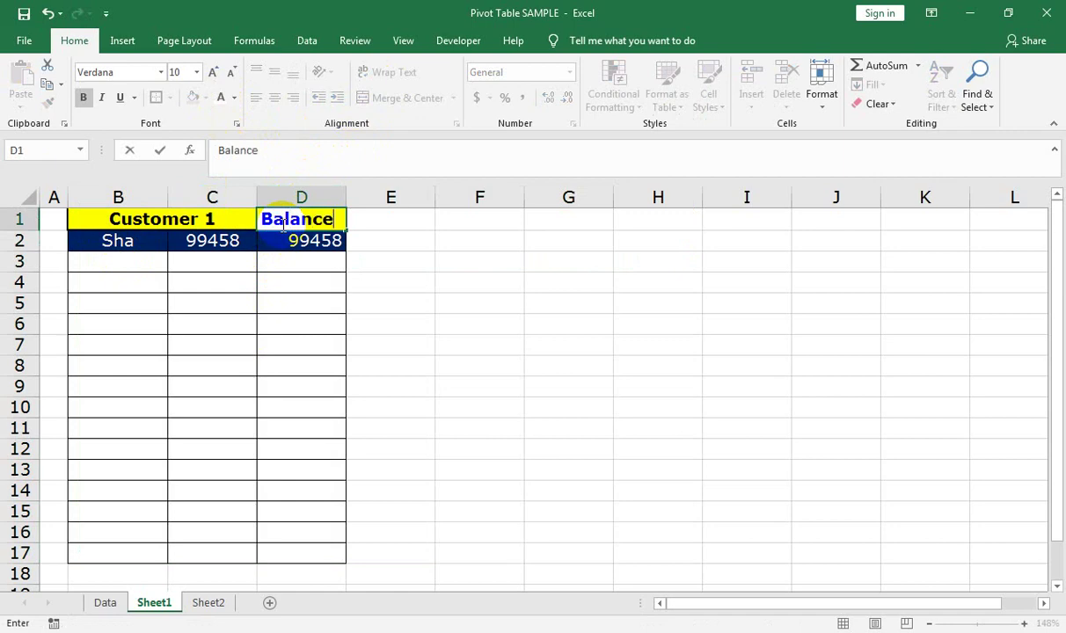
{"action": "key", "text": "Return"}
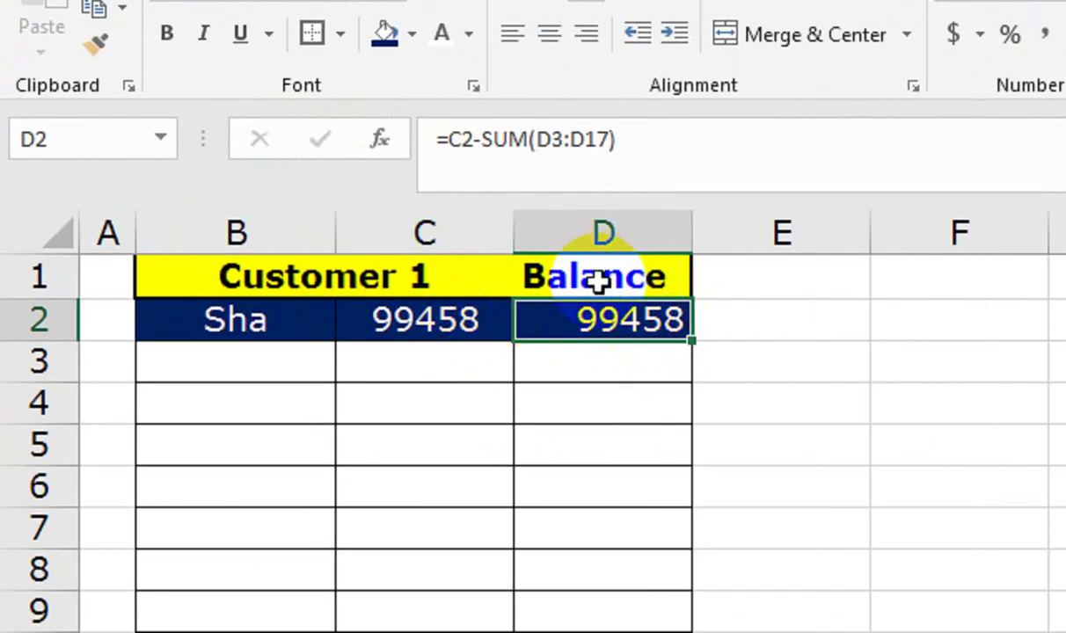
Fill the D1 Balance header dark red.
{"action": "left_click", "coordinate": [601, 278]}
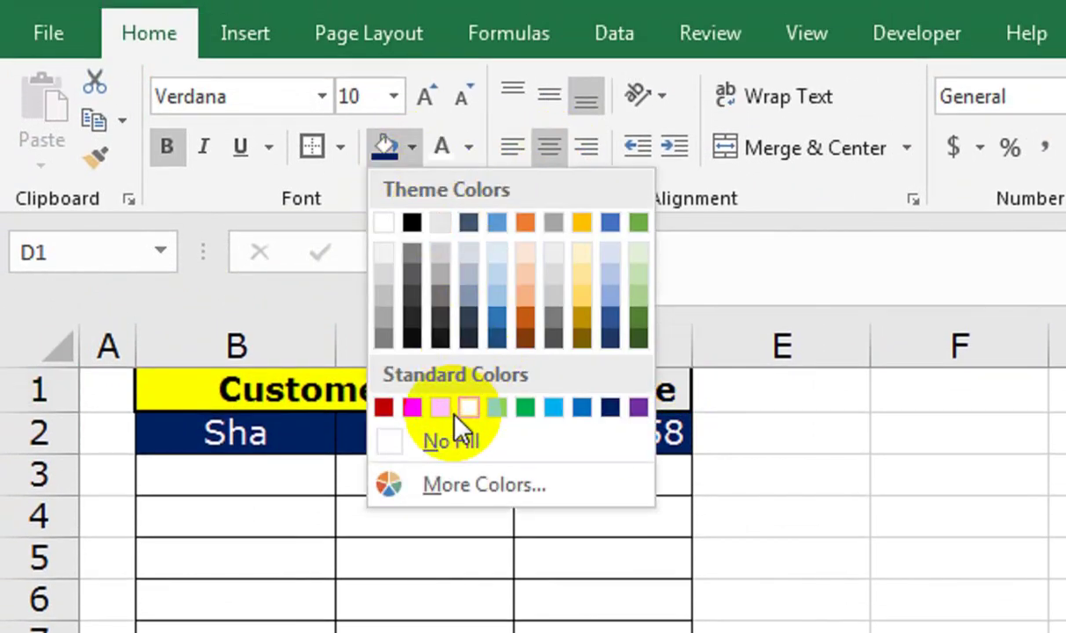
{"action": "left_click", "coordinate": [440, 408]}
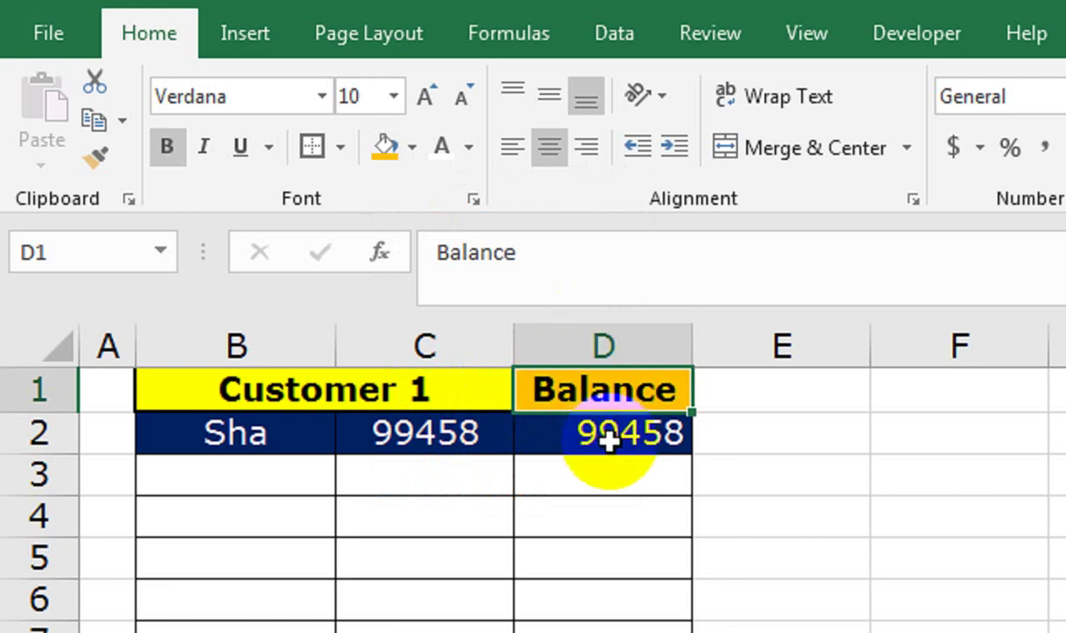
{"action": "left_click", "coordinate": [411, 146]}
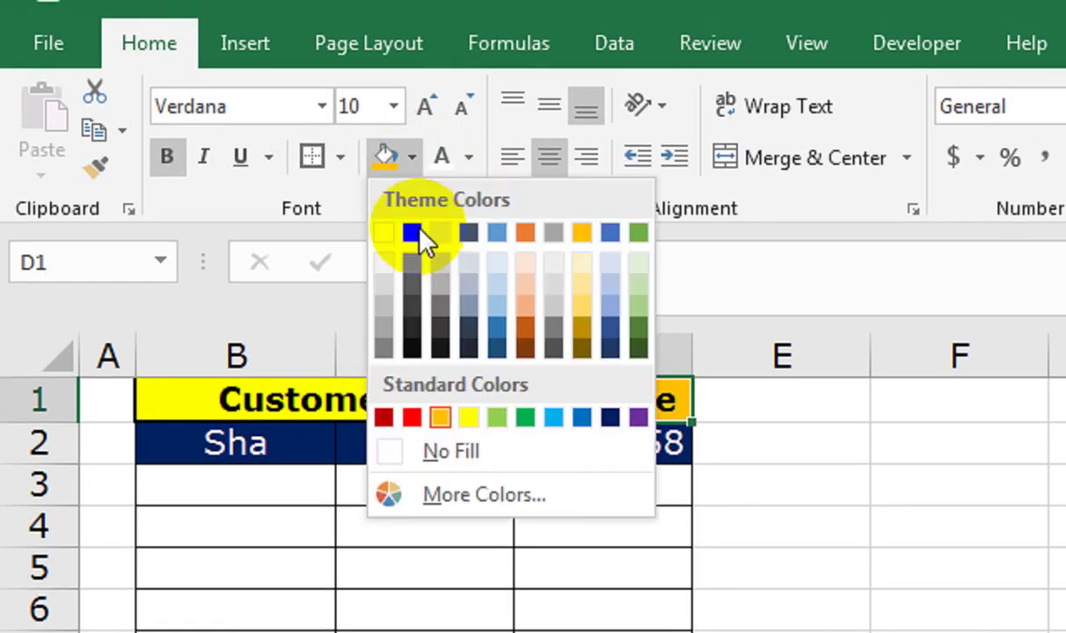
{"action": "left_click", "coordinate": [385, 417]}
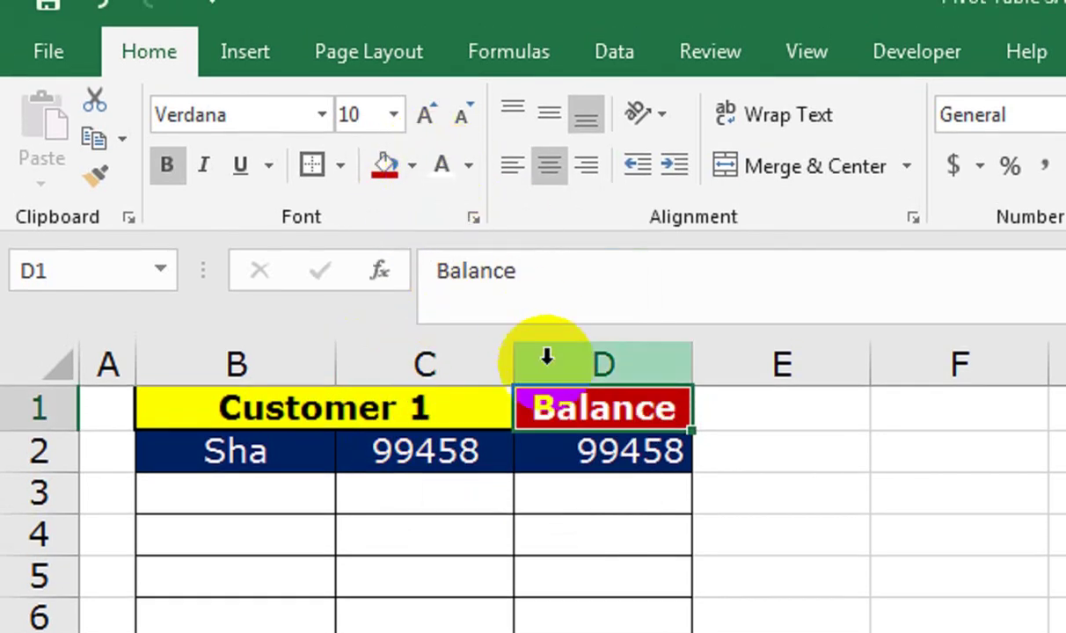
Format the D2 balance value bold black on a light gold fill.
{"action": "left_click", "coordinate": [566, 453]}
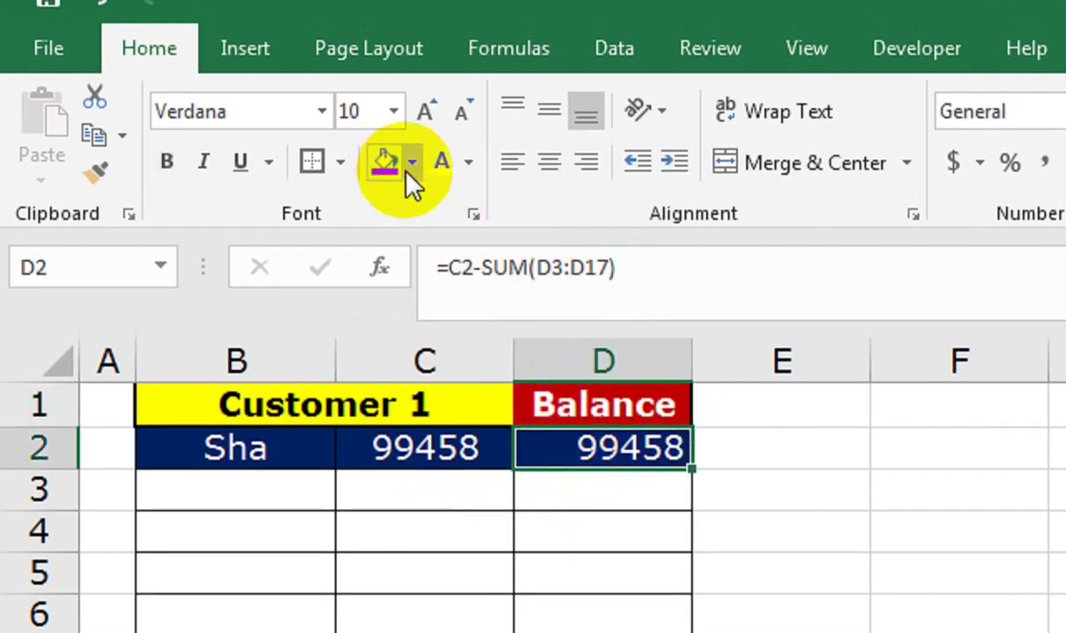
{"action": "left_click", "coordinate": [411, 162]}
{"action": "left_click", "coordinate": [583, 267]}
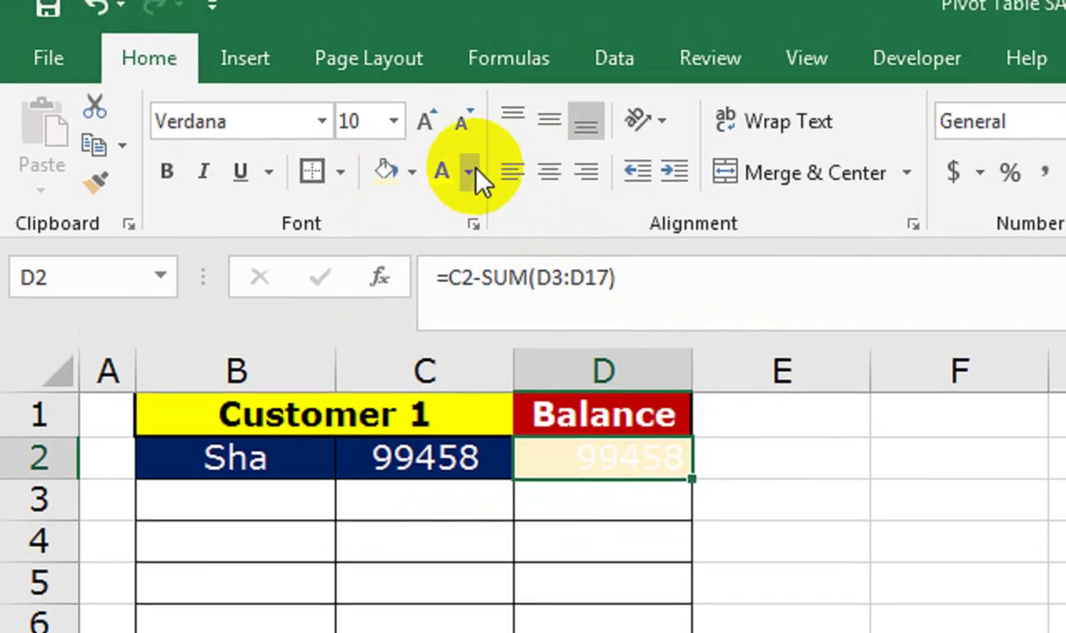
{"action": "left_click", "coordinate": [469, 162]}
{"action": "left_click", "coordinate": [467, 273]}
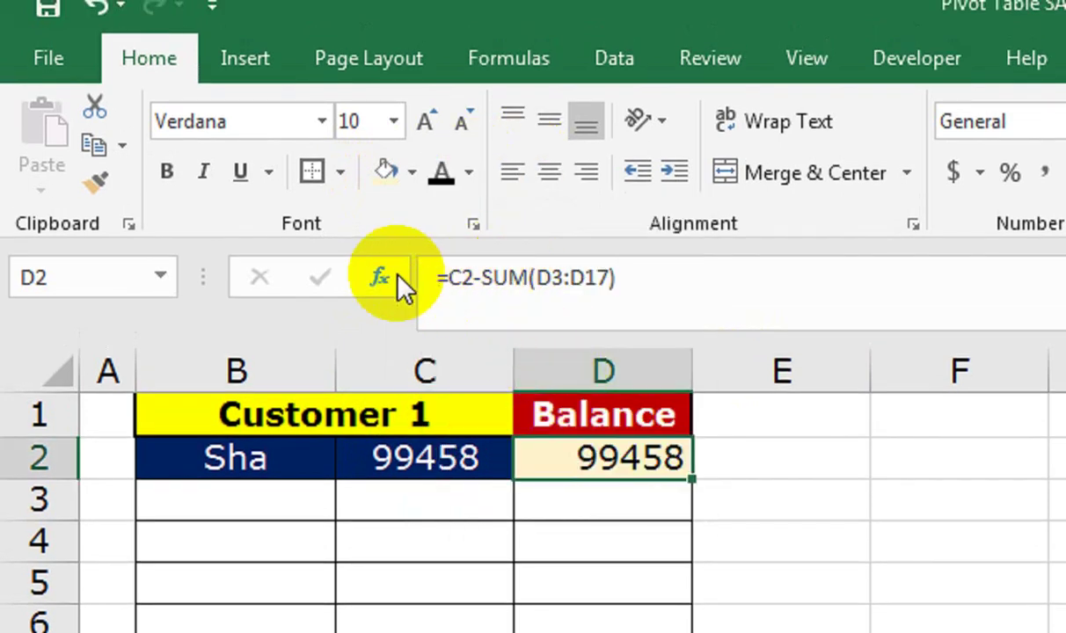
{"action": "left_click", "coordinate": [170, 176]}
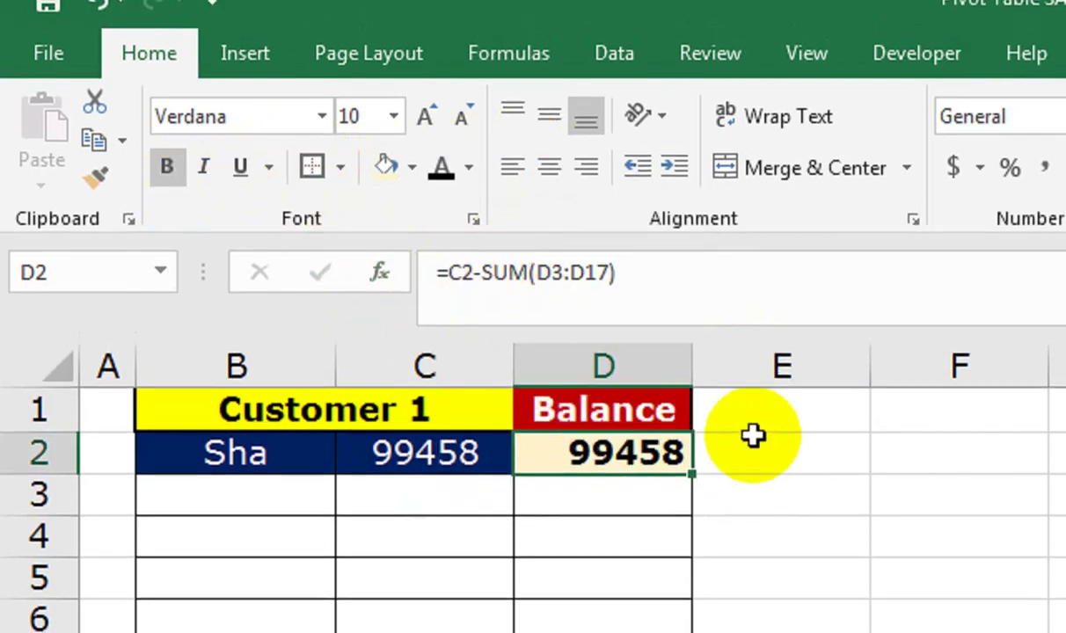
{"action": "left_click", "coordinate": [753, 436]}
{"action": "mouse_move", "coordinate": [195, 415]}
{"action": "left_mouse_down"}
{"action": "mouse_move", "coordinate": [720, 584]}
{"action": "mouse_move", "coordinate": [796, 500]}
{"action": "mouse_move", "coordinate": [860, 467]}
{"action": "left_mouse_up"}
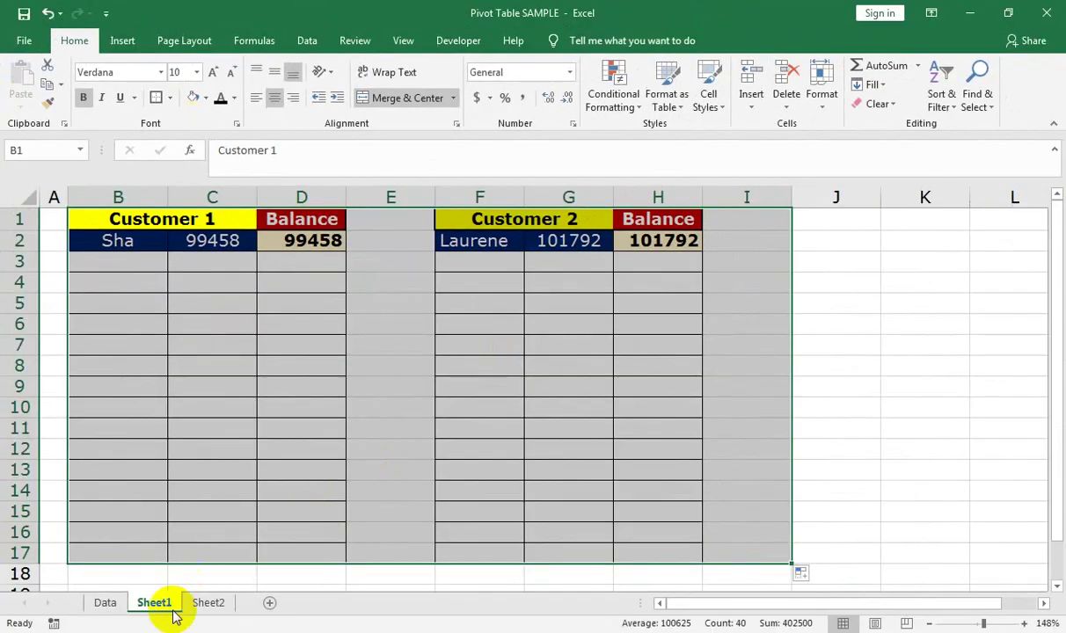
{"action": "left_click", "coordinate": [103, 603]}
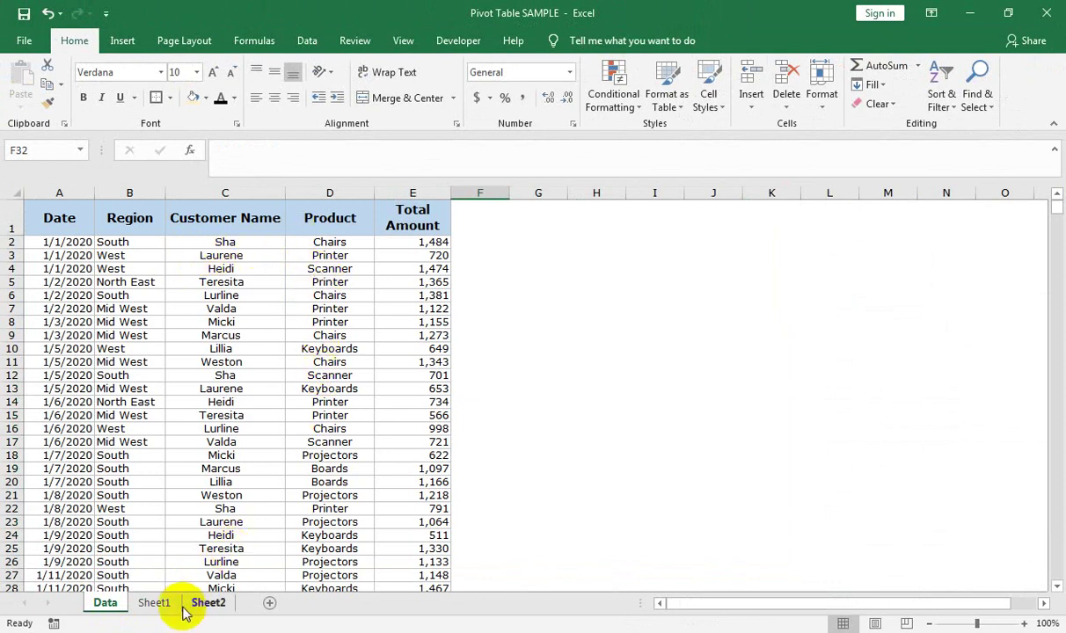
{"action": "left_click", "coordinate": [154, 602]}
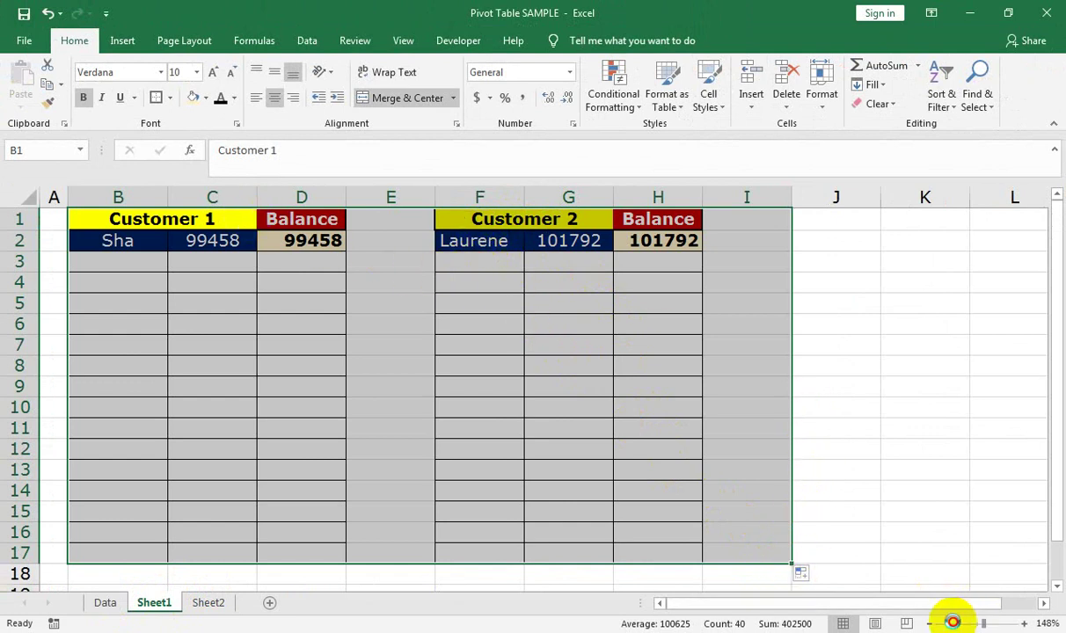
{"action": "left_click", "coordinate": [953, 623]}
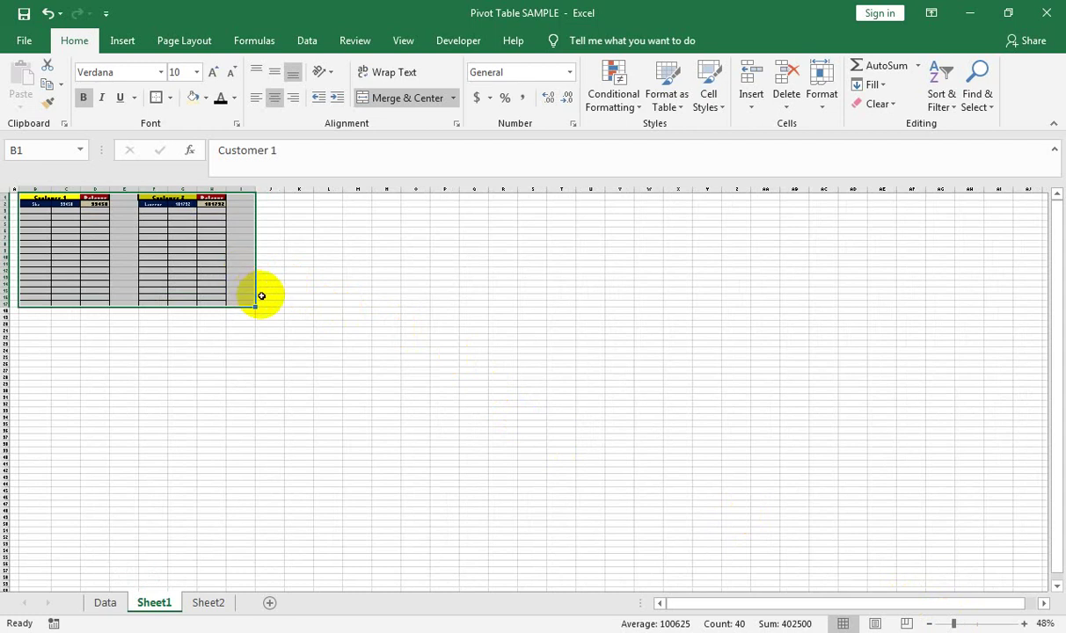
{"action": "left_click_drag", "start_coordinate": [256, 306], "coordinate": [854, 317]}
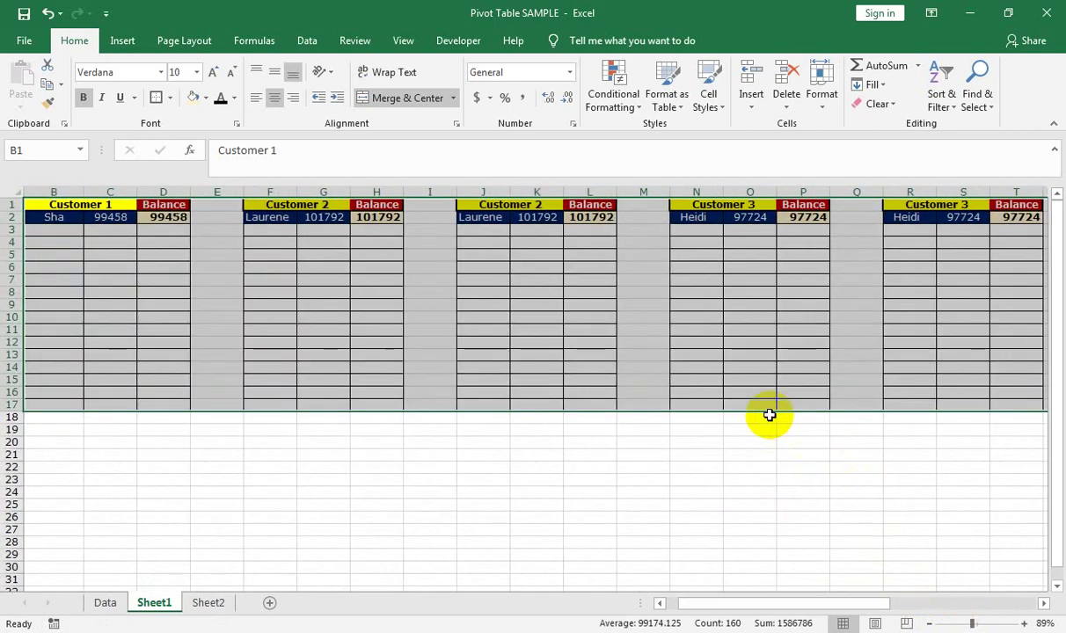
{"action": "scroll", "coordinate": [721, 405], "scroll_direction": "down", "scroll_amount": 3, "text": "ctrl"}
{"action": "key", "text": "ctrl+z"}
{"action": "key", "text": "alt+w"}
{"action": "key", "text": "g"}
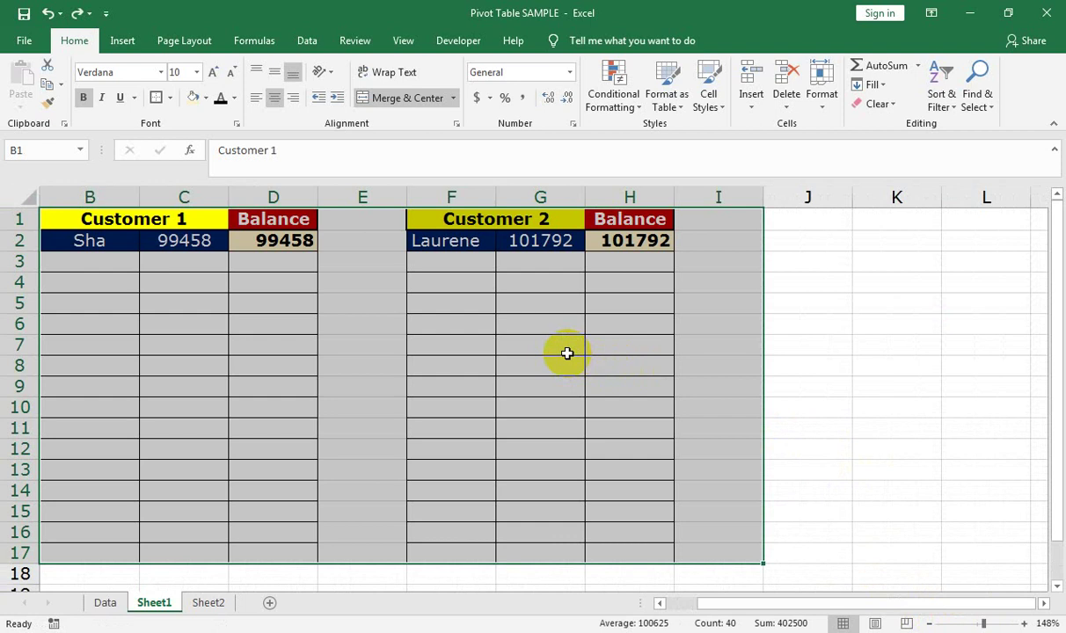
{"action": "key", "text": "ctrl+z"}
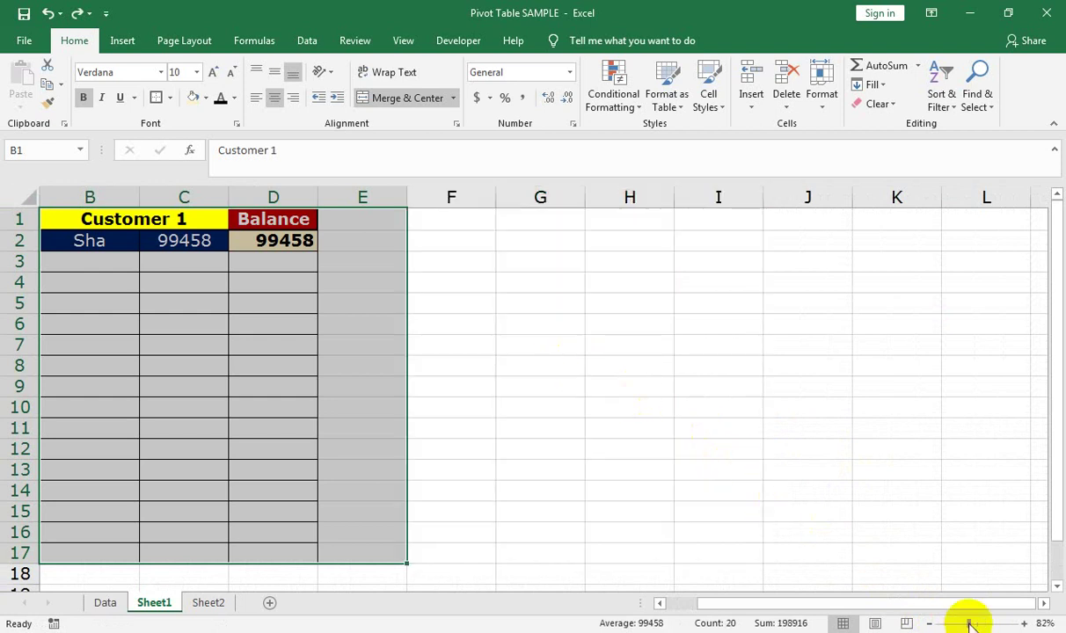
{"action": "left_click", "coordinate": [968, 623]}
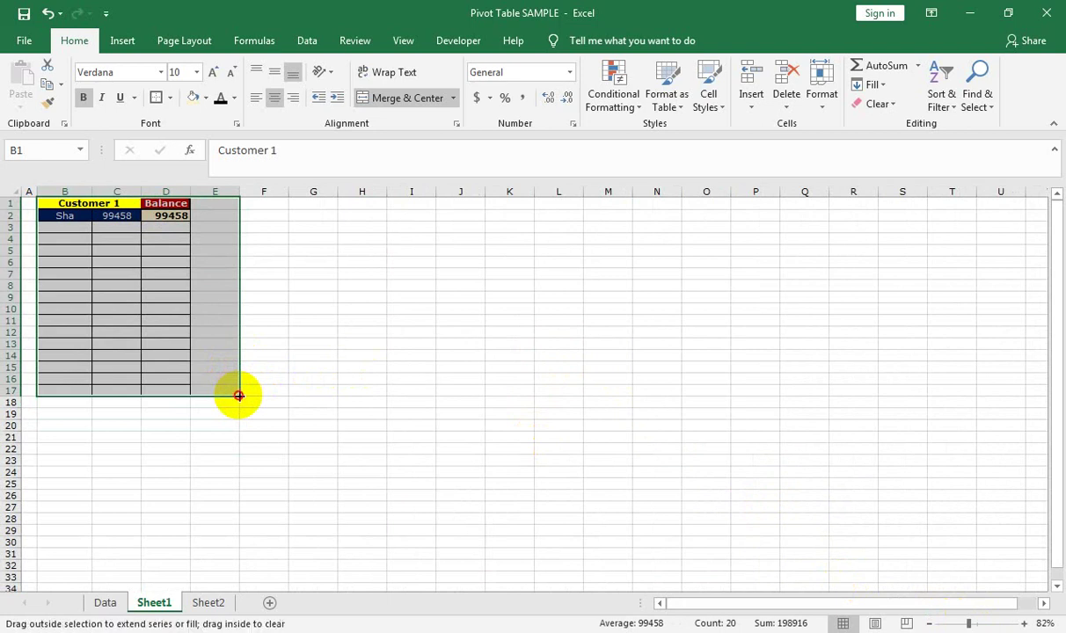
{"action": "left_click", "coordinate": [207, 603]}
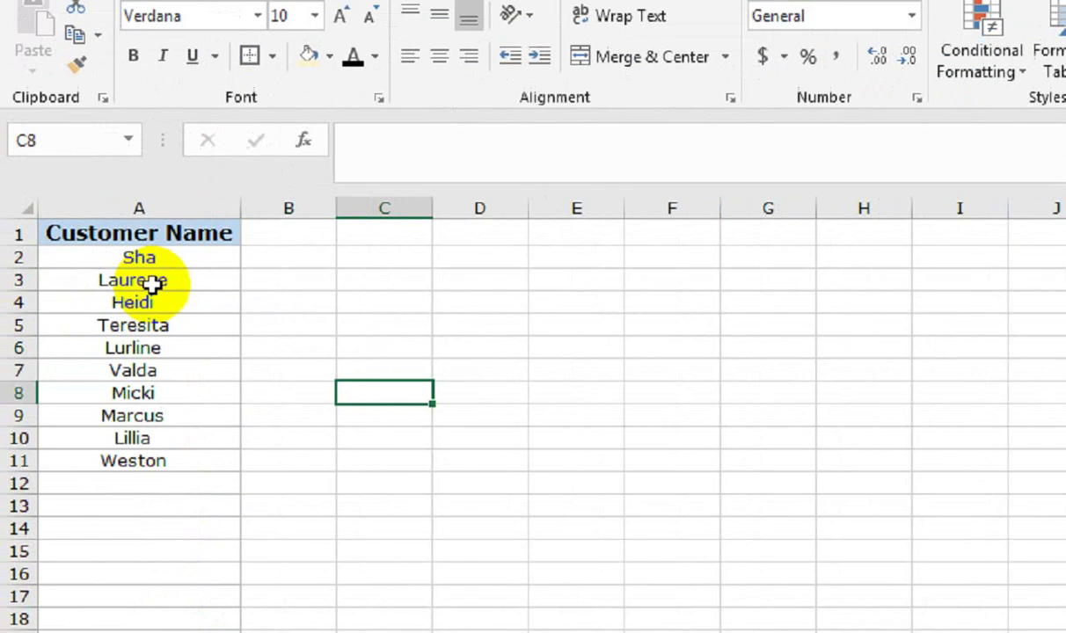
{"action": "left_click_drag", "start_coordinate": [170, 257], "coordinate": [197, 431]}
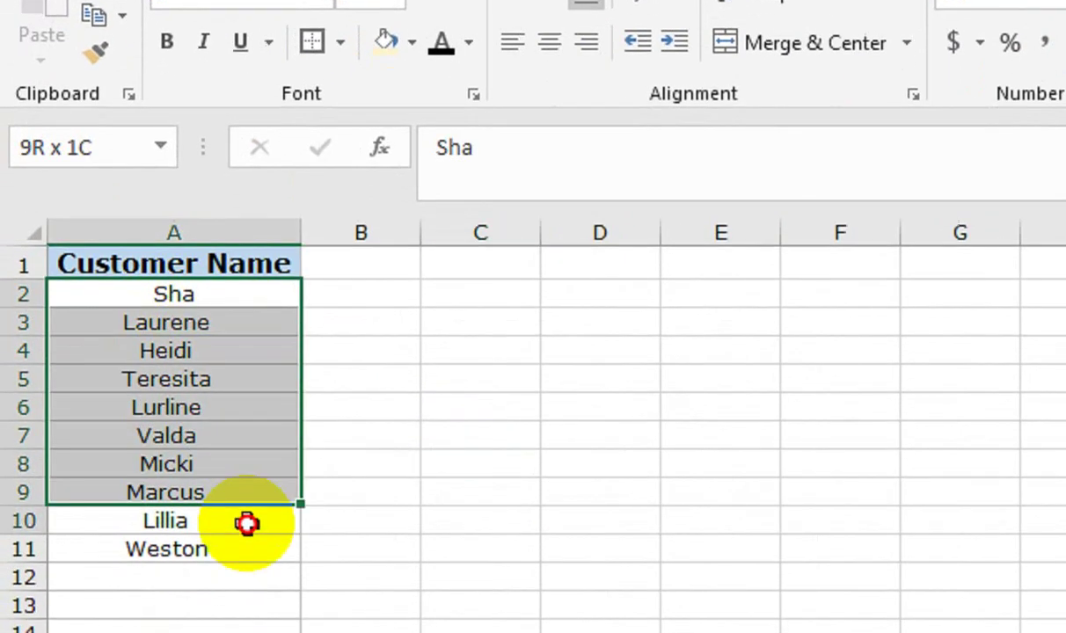
{"action": "left_click_drag", "start_coordinate": [246, 524], "coordinate": [278, 556]}
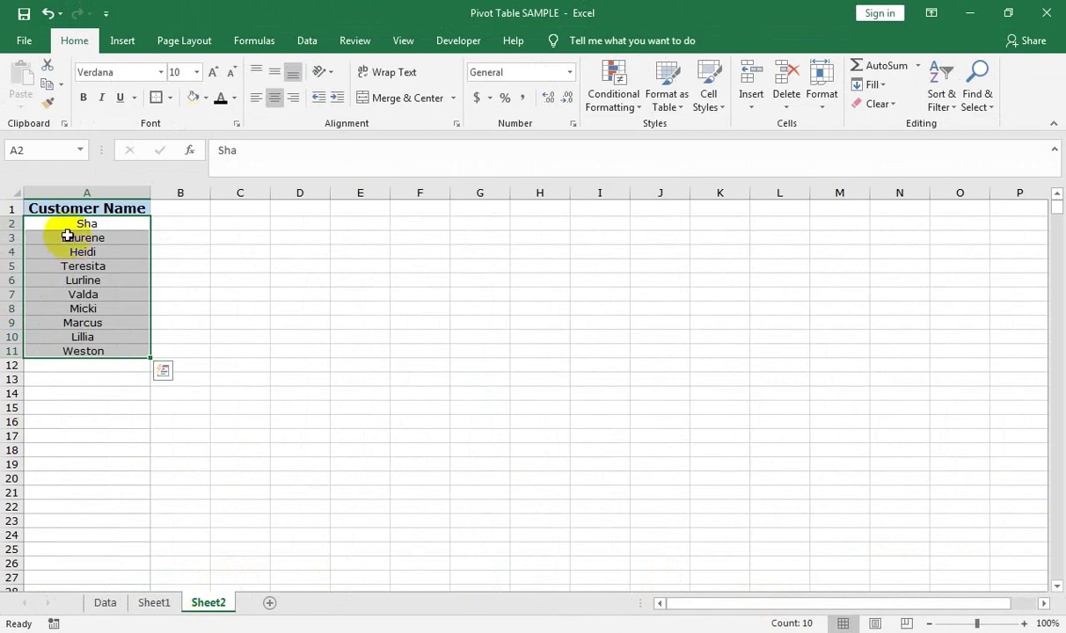
{"action": "left_click", "coordinate": [67, 235]}
{"action": "left_click", "coordinate": [155, 603]}
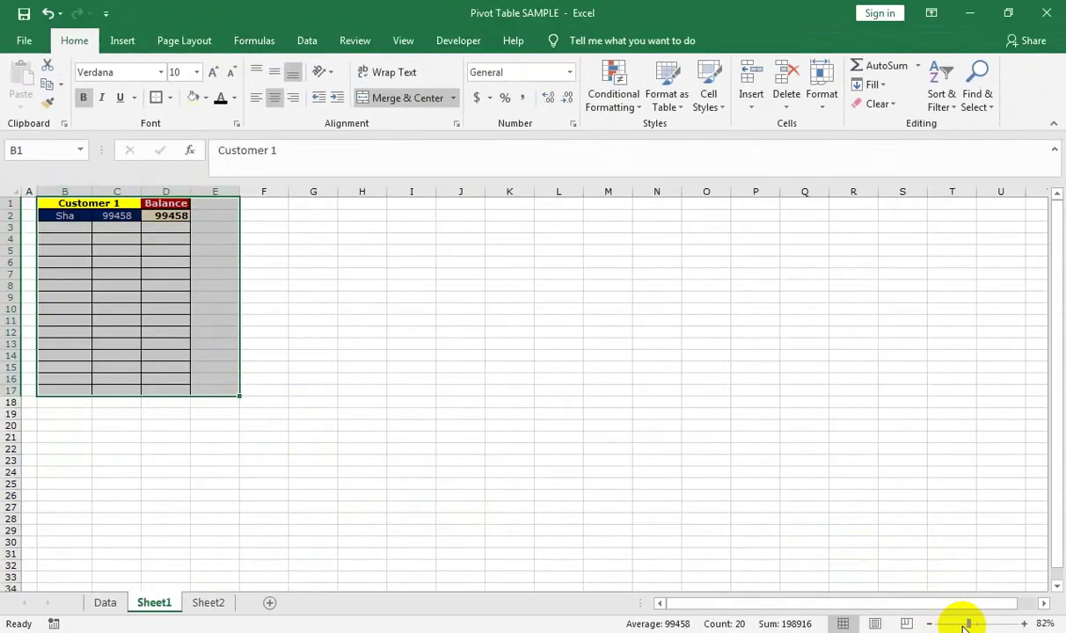
{"action": "left_click", "coordinate": [961, 624]}
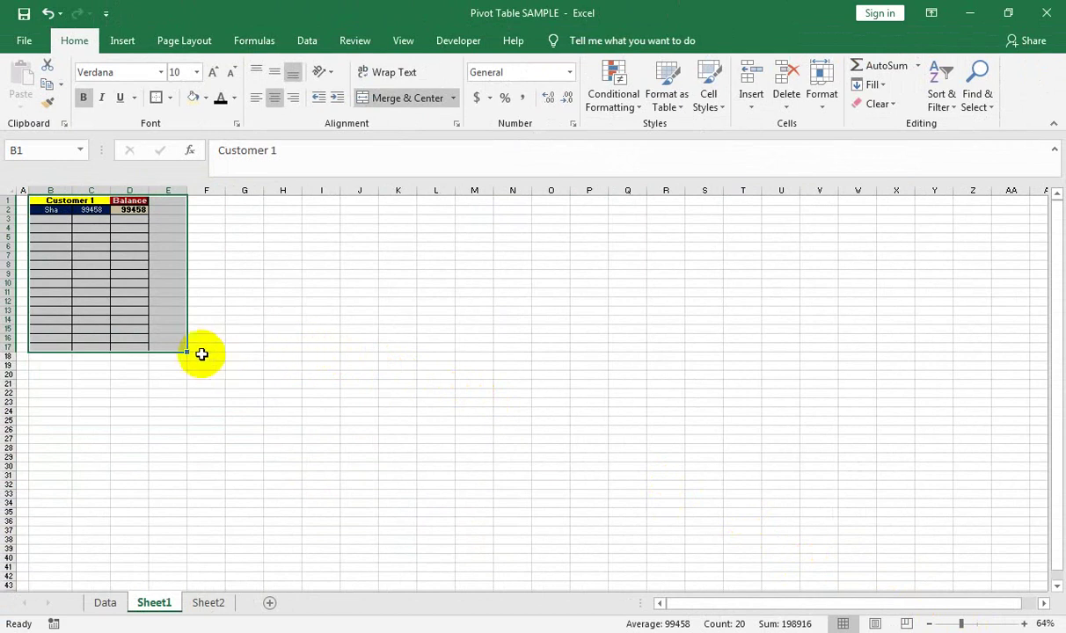
Copy the Customer 1 block repeatedly to the right across the sheet.
{"action": "left_click_drag", "start_coordinate": [186, 350], "coordinate": [531, 346]}
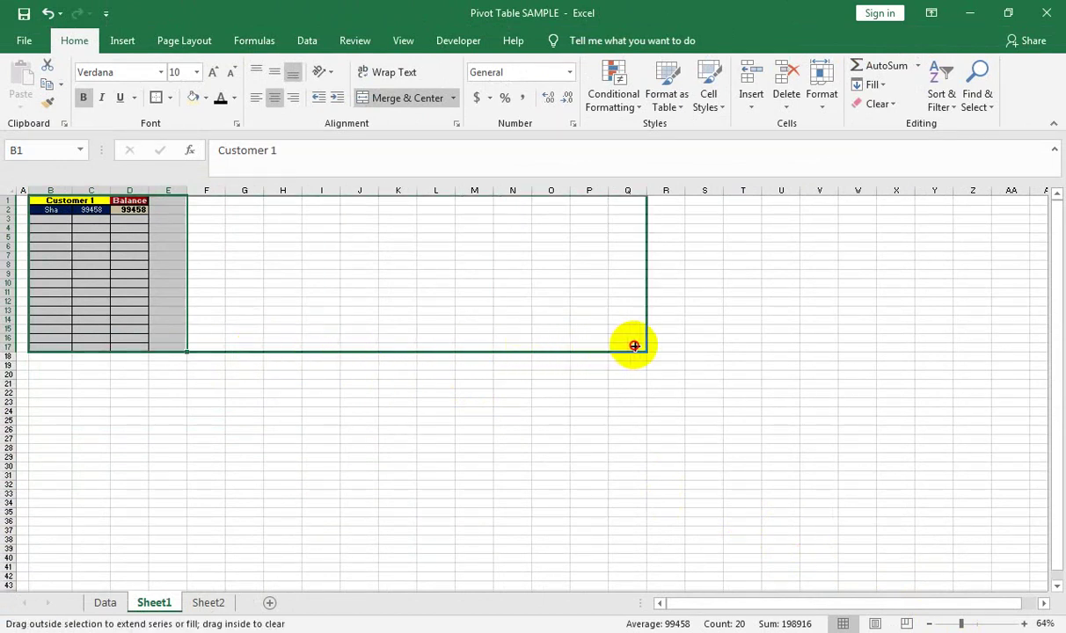
{"action": "left_click_drag", "start_coordinate": [531, 345], "coordinate": [985, 345]}
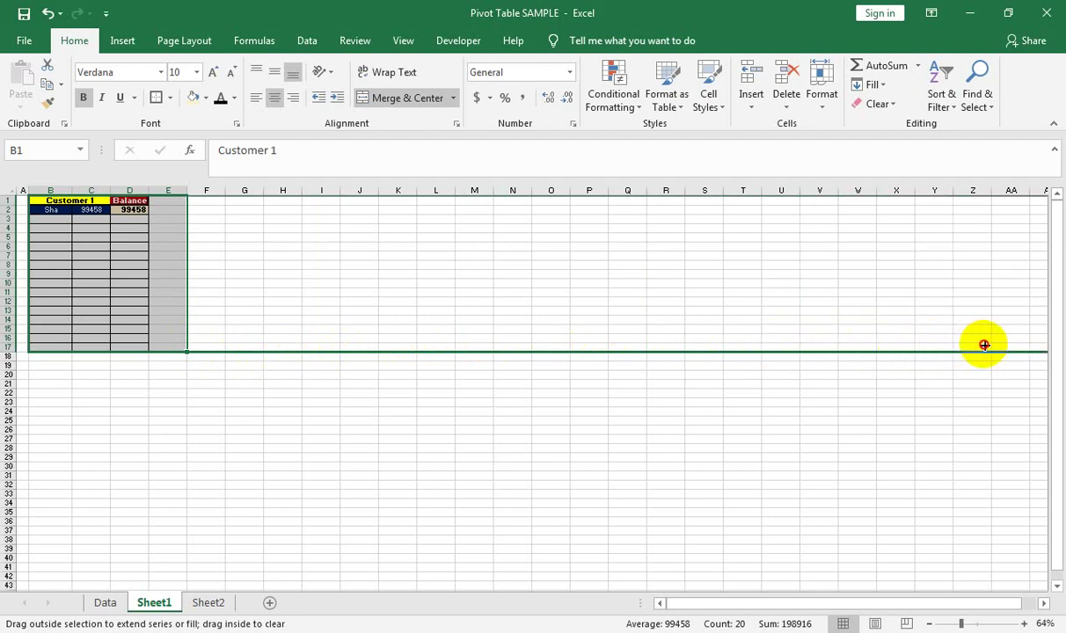
{"action": "left_click_drag", "start_coordinate": [985, 345], "coordinate": [1056, 349]}
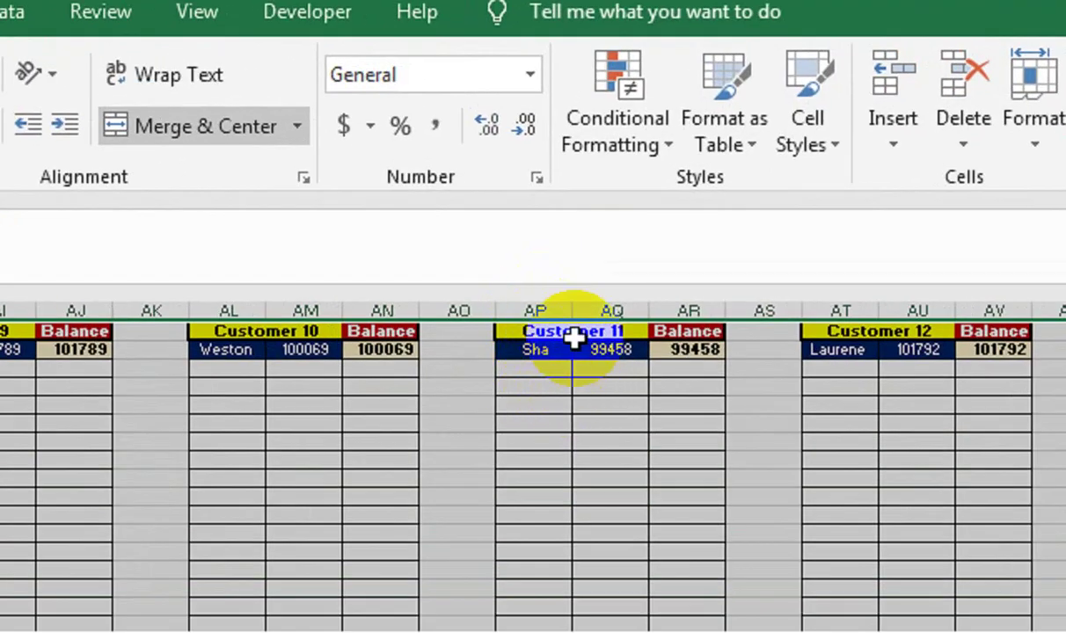
Clear All from columns AP:AZ to remove the surplus Customer 11–13 blocks.
{"action": "left_click_drag", "start_coordinate": [525, 310], "coordinate": [874, 368]}
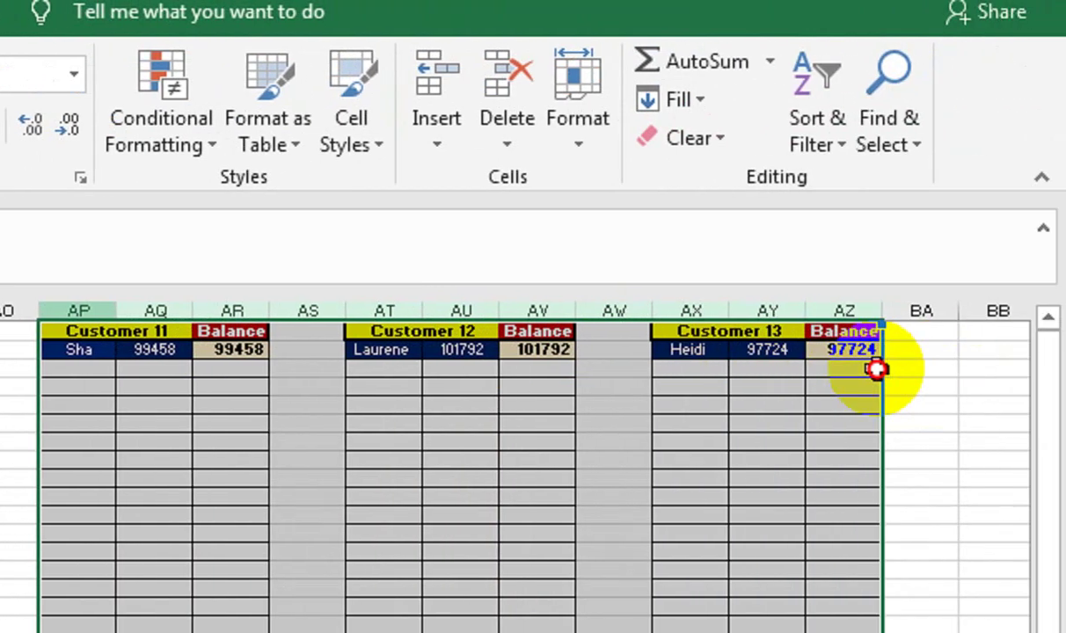
{"action": "left_click", "coordinate": [695, 159]}
{"action": "left_click", "coordinate": [700, 173]}
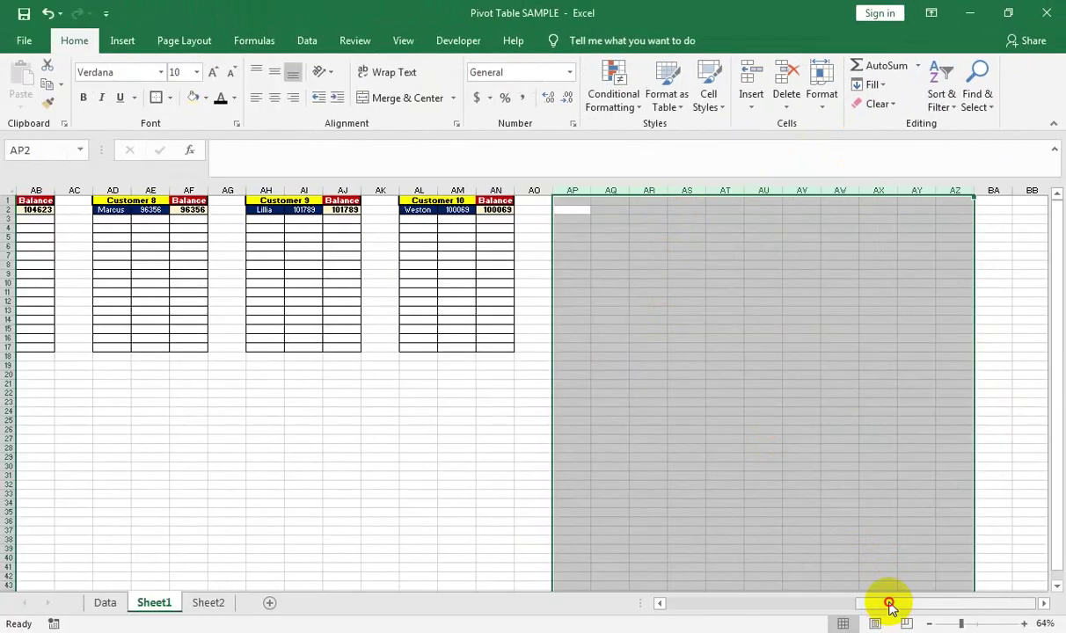
{"action": "left_click_drag", "start_coordinate": [891, 605], "coordinate": [683, 604]}
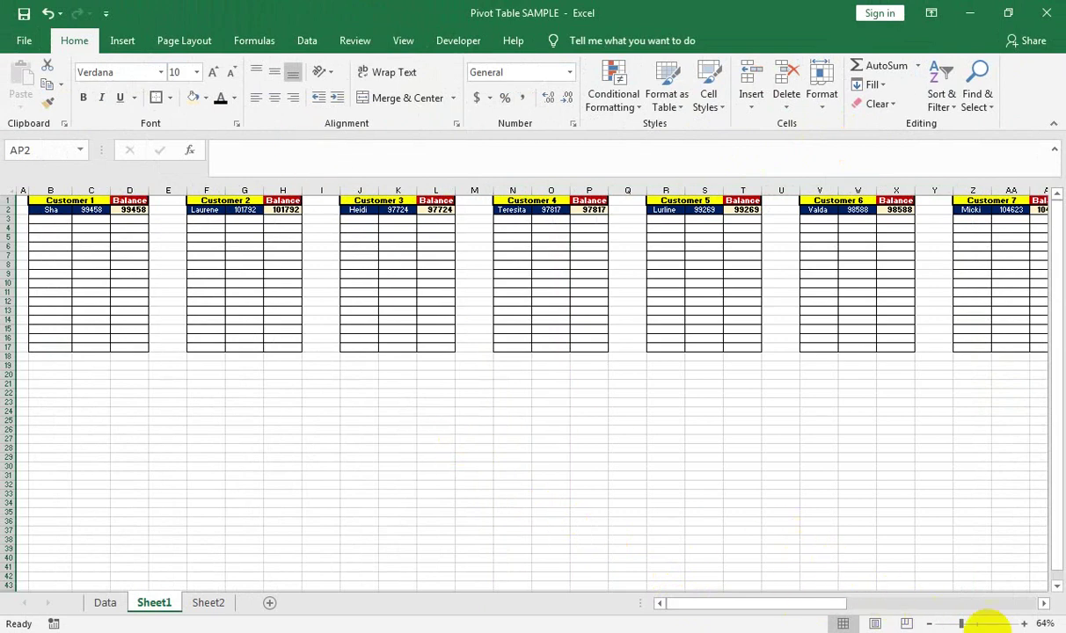
Scroll back left to bring the first customer blocks into view.
{"action": "left_click_drag", "start_coordinate": [247, 392], "coordinate": [13, 392]}
{"action": "left_click_drag", "start_coordinate": [111, 316], "coordinate": [12, 321]}
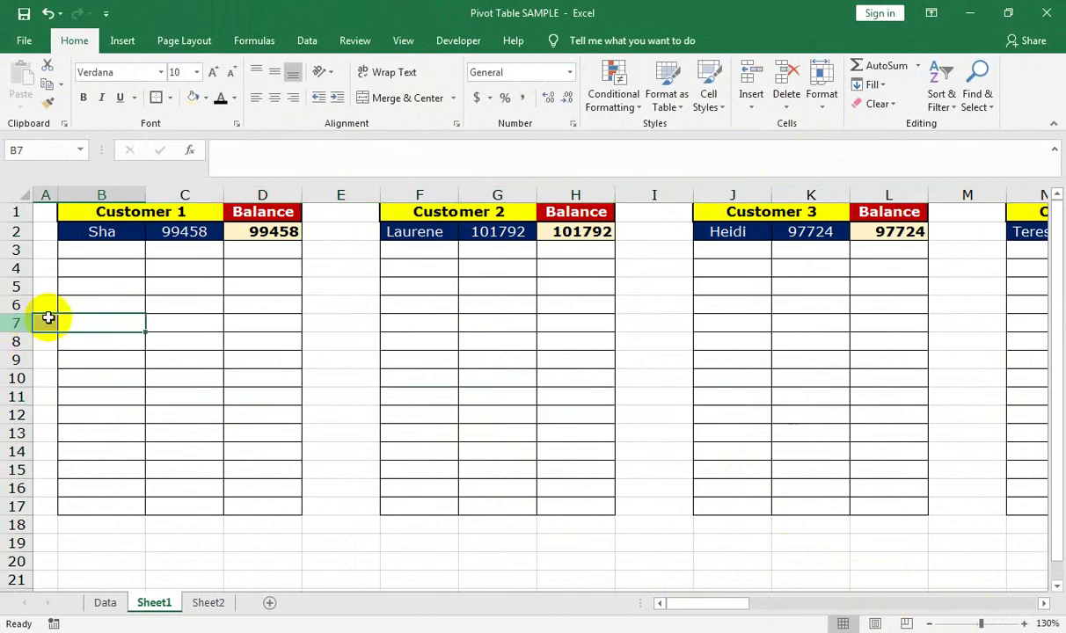